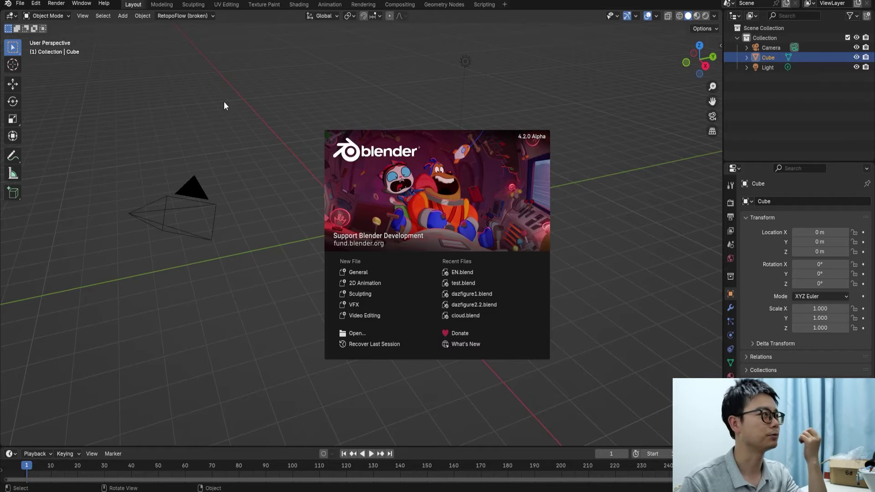
Dismiss the splash screen, switch the render engine to Cycles and set its device to GPU Compute.
{"action": "left_click", "coordinate": [382, 79]}
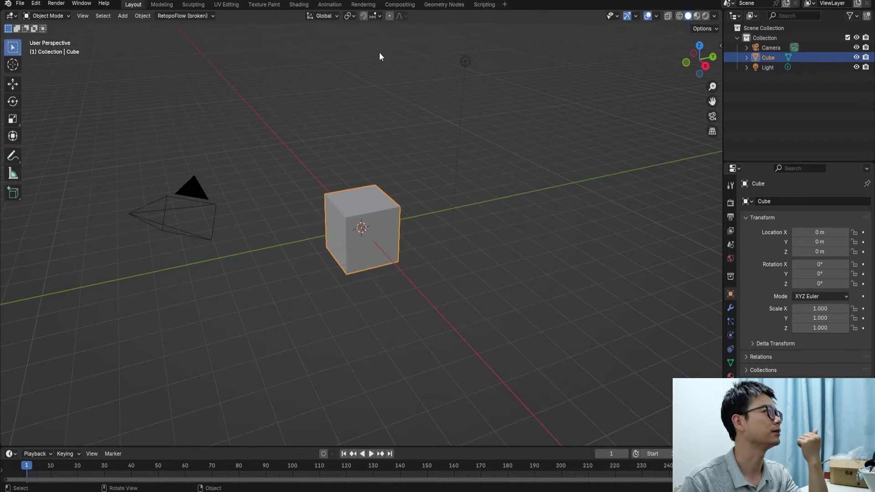
{"action": "middle_click_drag", "start_coordinate": [379, 52], "coordinate": [401, 168]}
{"action": "scroll", "coordinate": [361, 207], "scroll_direction": "up", "scroll_amount": 3}
{"action": "middle_click_drag", "start_coordinate": [365, 209], "coordinate": [389, 220]}
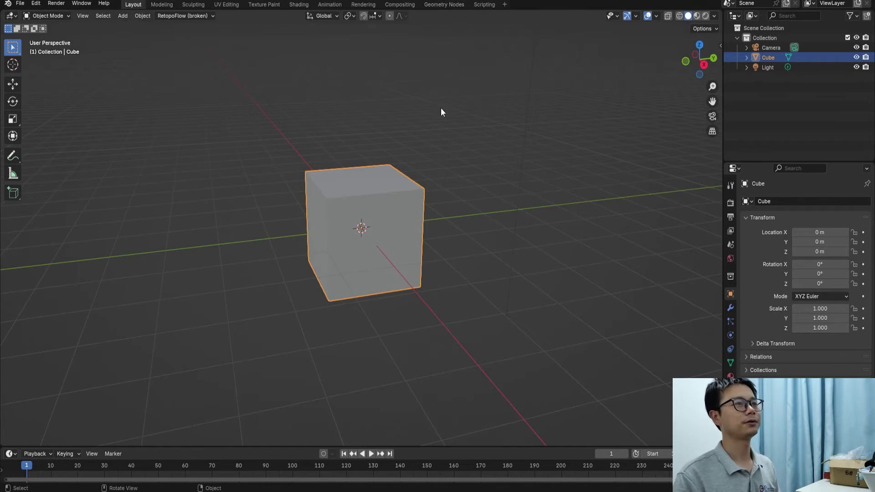
{"action": "left_click", "coordinate": [731, 258]}
{"action": "left_click", "coordinate": [730, 202]}
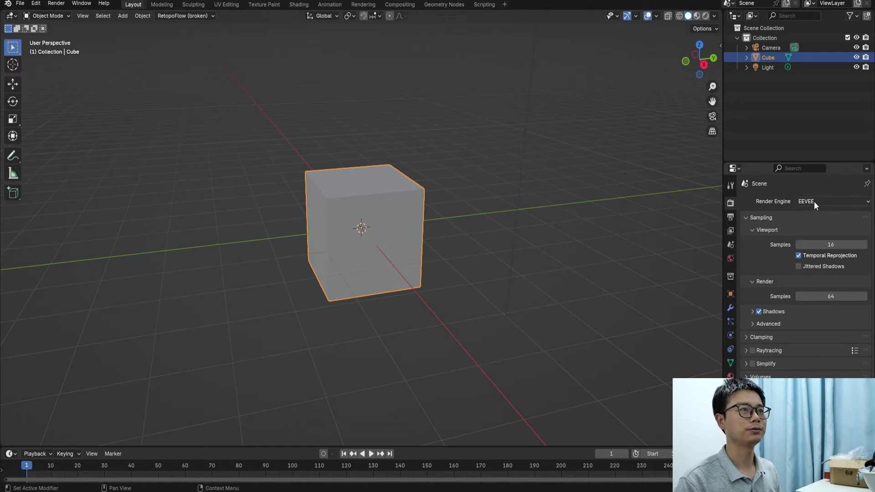
{"action": "left_click", "coordinate": [814, 201]}
{"action": "left_click", "coordinate": [822, 244]}
{"action": "left_click", "coordinate": [814, 226]}
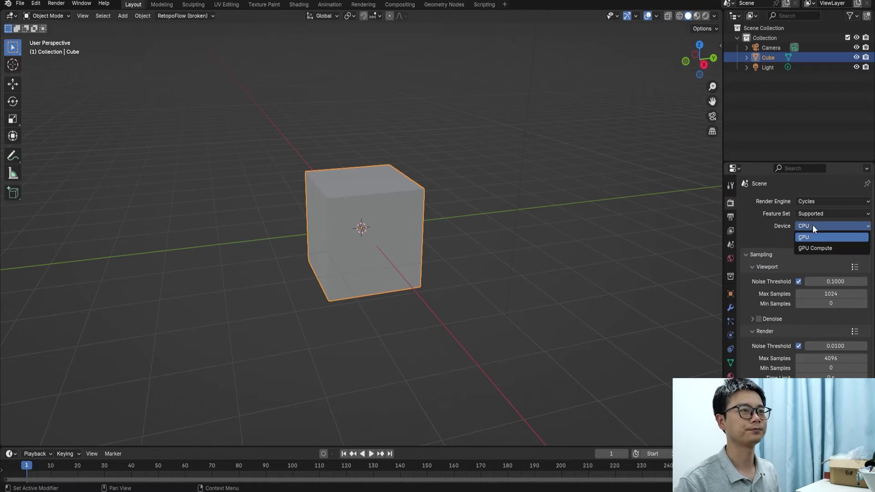
{"action": "left_click", "coordinate": [822, 247]}
{"action": "left_click", "coordinate": [731, 294]}
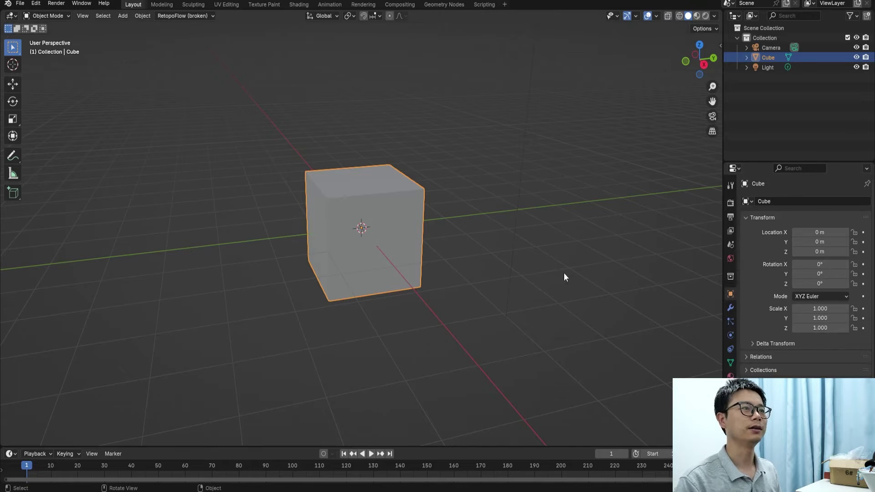
{"action": "scroll", "coordinate": [579, 283], "scroll_direction": "down", "scroll_amount": 2}
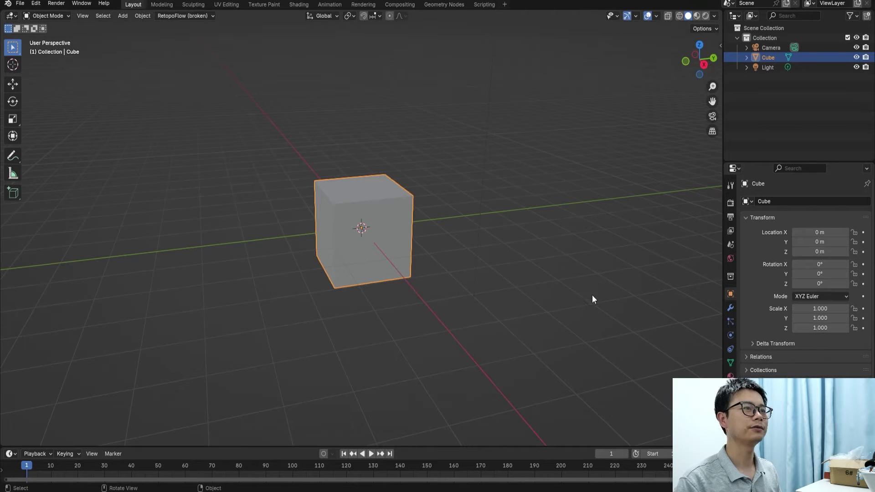
{"action": "left_click", "coordinate": [731, 202]}
{"action": "scroll", "coordinate": [758, 282], "scroll_direction": "down", "scroll_amount": 5}
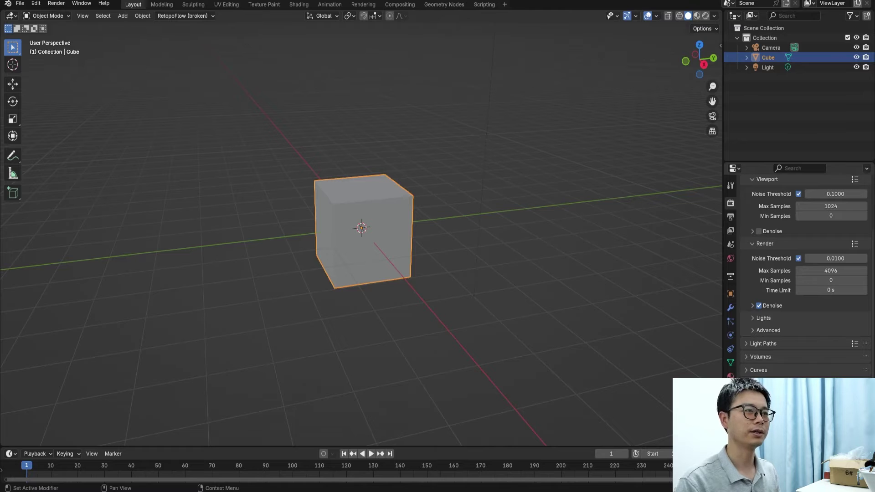
Animate the cube by keyframing it at frame 1 and again at frame 9 after moving it 11.656 m along Y.
{"action": "middle_click_drag", "start_coordinate": [388, 250], "coordinate": [391, 262]}
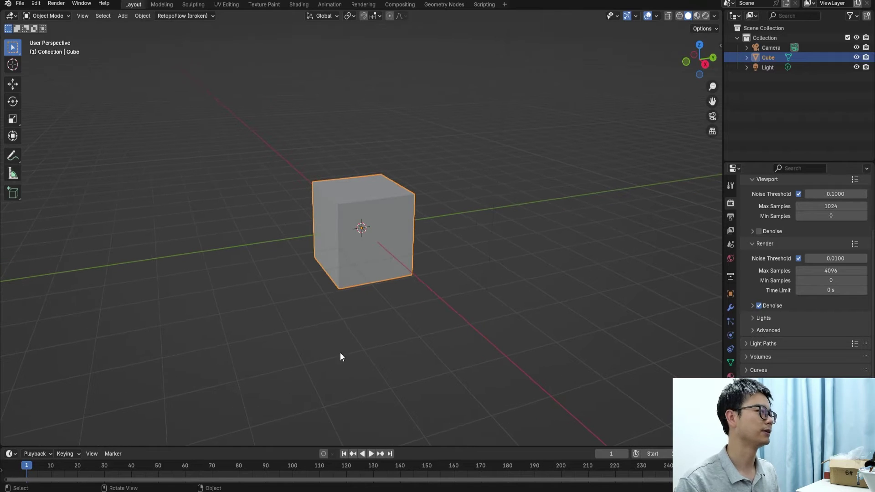
{"action": "key", "text": "i"}
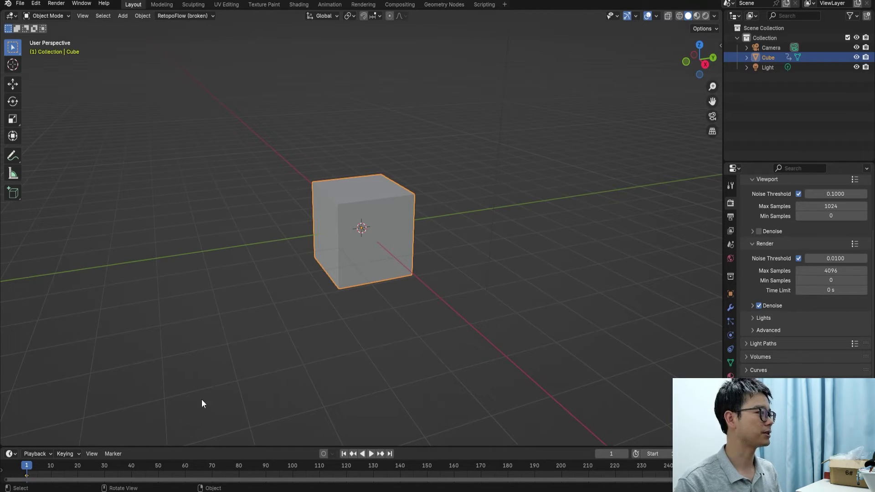
{"action": "left_click_drag", "start_coordinate": [127, 466], "coordinate": [191, 468]}
{"action": "scroll", "coordinate": [351, 278], "scroll_direction": "down", "scroll_amount": 3}
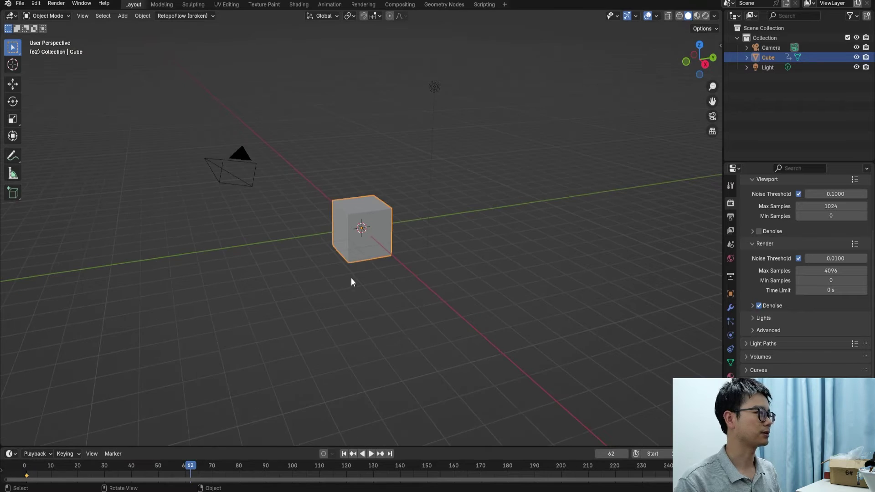
{"action": "middle_click_drag", "start_coordinate": [354, 278], "coordinate": [340, 279]}
{"action": "left_click_drag", "start_coordinate": [54, 466], "coordinate": [49, 468]}
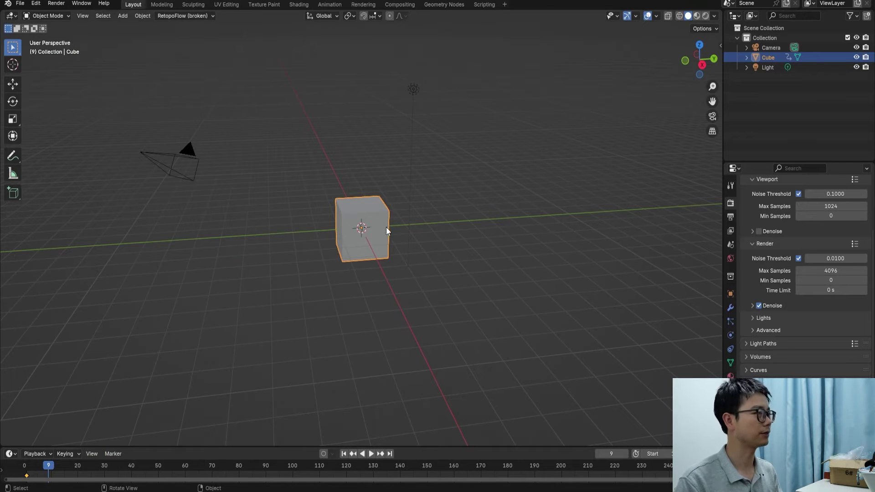
{"action": "key", "text": "g"}
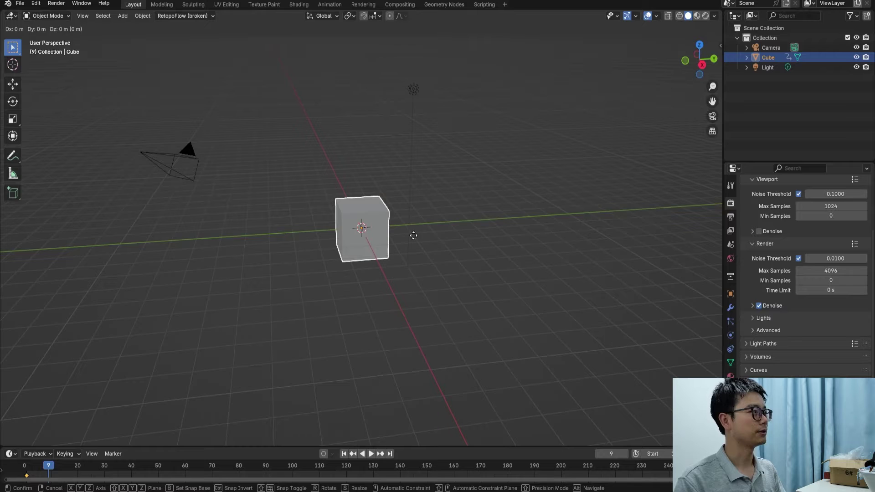
{"action": "left_click", "coordinate": [632, 224]}
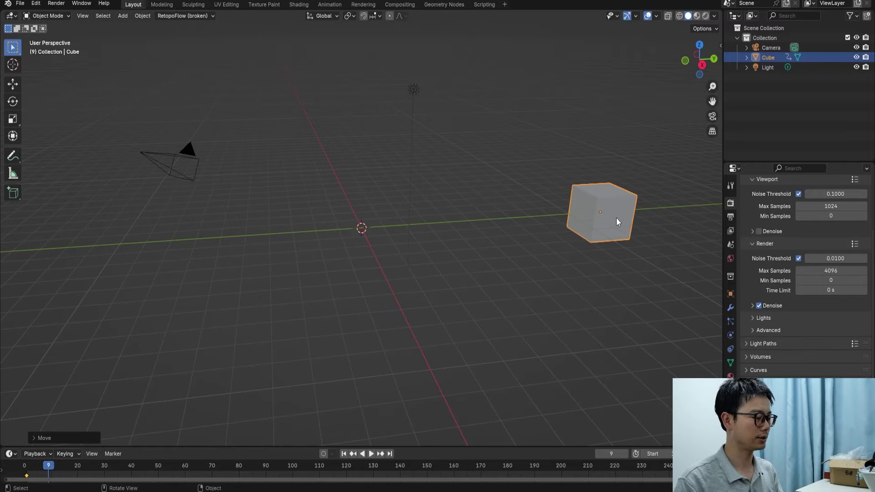
{"action": "key", "text": "i"}
Look through the camera, lock it to the view and reframe it so the cube is inside the shot at frame 5.
{"action": "middle_click_drag", "start_coordinate": [606, 218], "coordinate": [466, 205]}
{"action": "key", "text": "KP_0"}
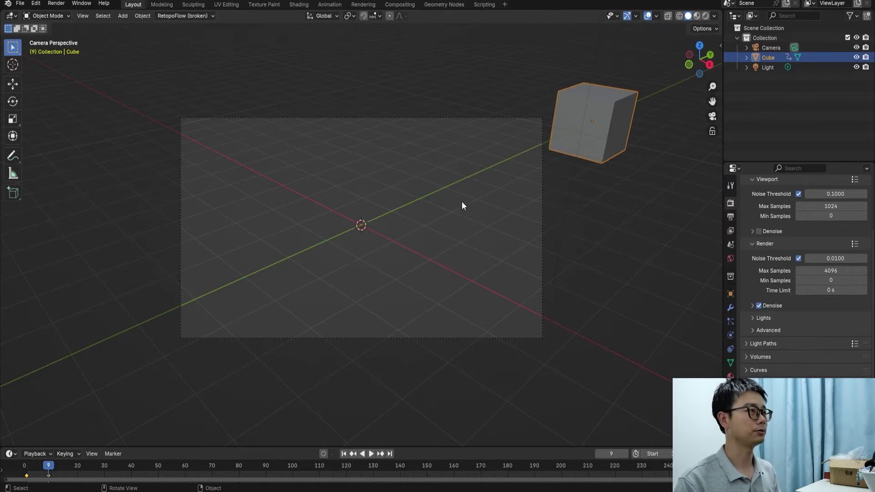
{"action": "key", "text": "n"}
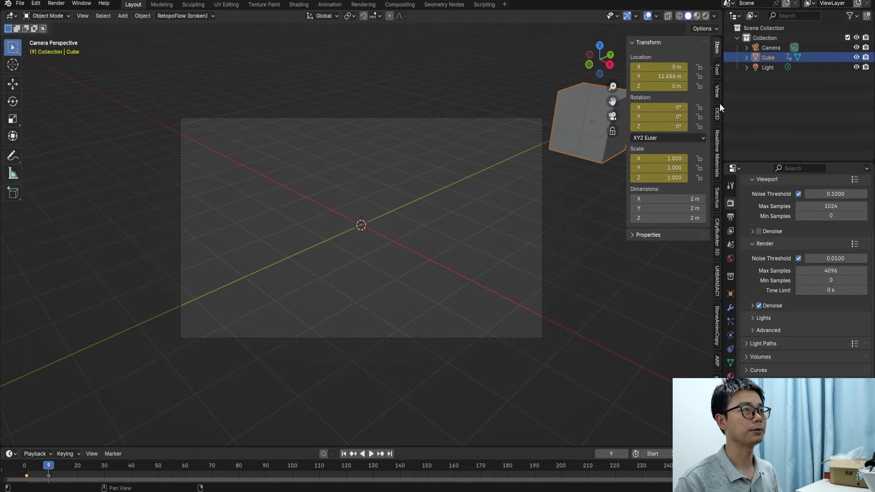
{"action": "left_click", "coordinate": [717, 92]}
{"action": "left_click", "coordinate": [666, 165]}
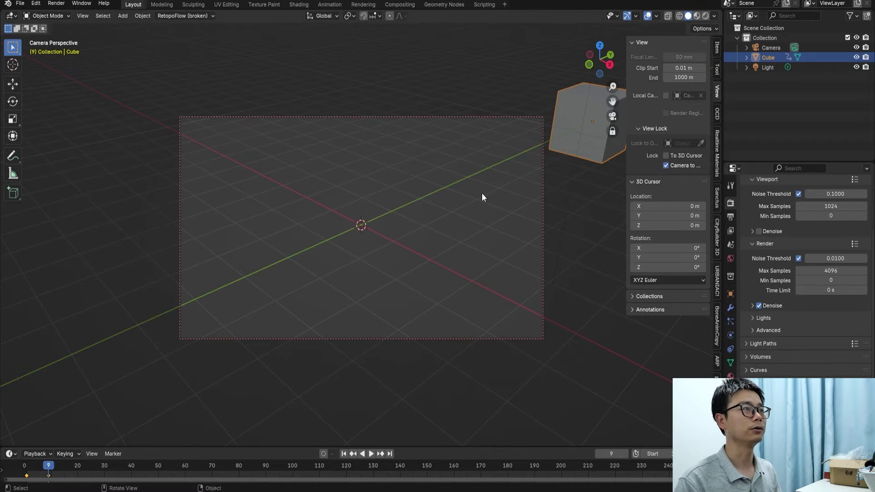
{"action": "middle_click_drag", "start_coordinate": [482, 193], "coordinate": [380, 246], "text": "shift"}
{"action": "left_click_drag", "start_coordinate": [44, 473], "coordinate": [38, 475]}
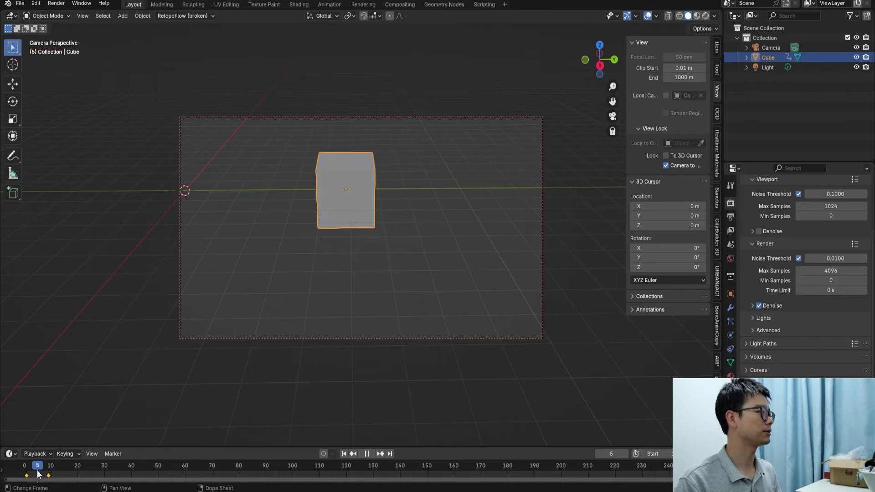
{"action": "scroll", "coordinate": [326, 182], "scroll_direction": "up", "scroll_amount": 1}
{"action": "middle_click_drag", "start_coordinate": [324, 184], "coordinate": [355, 196], "text": "shift"}
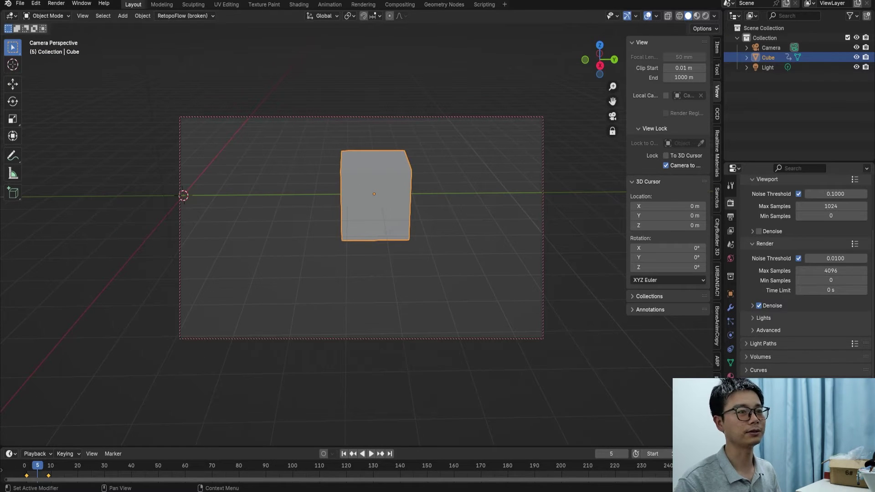
Render a still image of frame 5 to check the moving cube, and close the render view.
{"action": "left_click", "coordinate": [54, 4]}
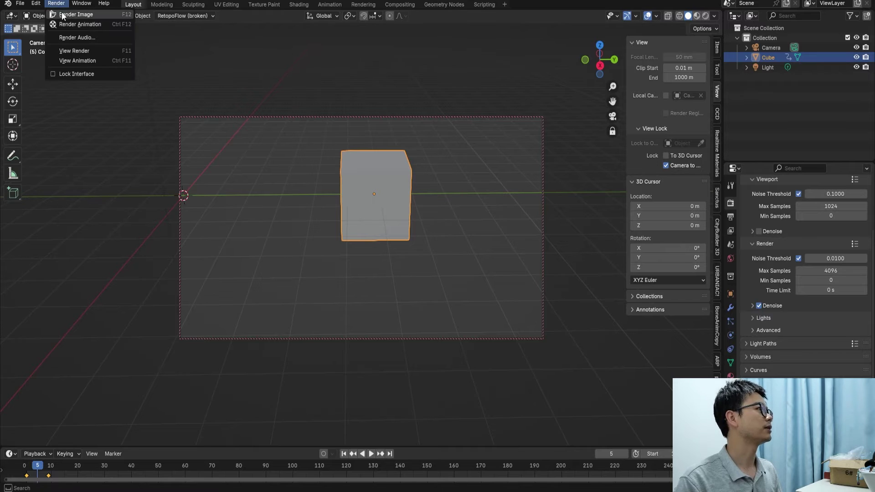
{"action": "left_click", "coordinate": [63, 15]}
{"action": "scroll", "coordinate": [458, 183], "scroll_direction": "up", "scroll_amount": 1}
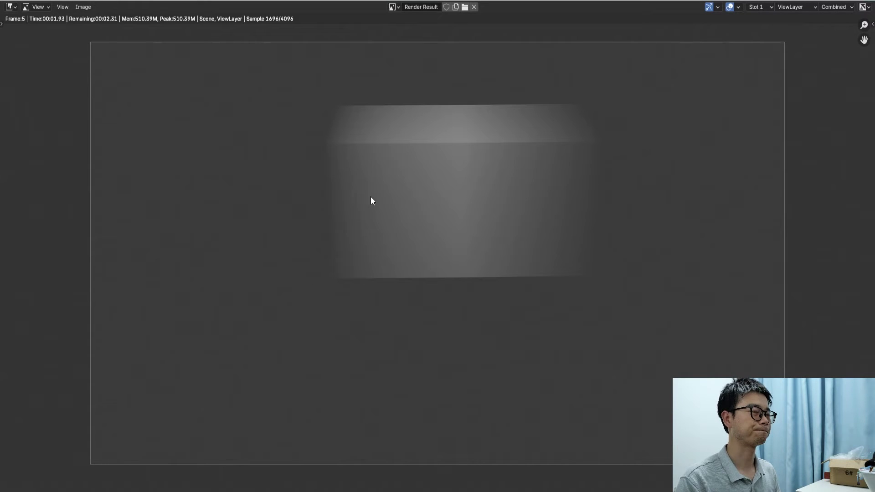
{"action": "key", "text": "Escape"}
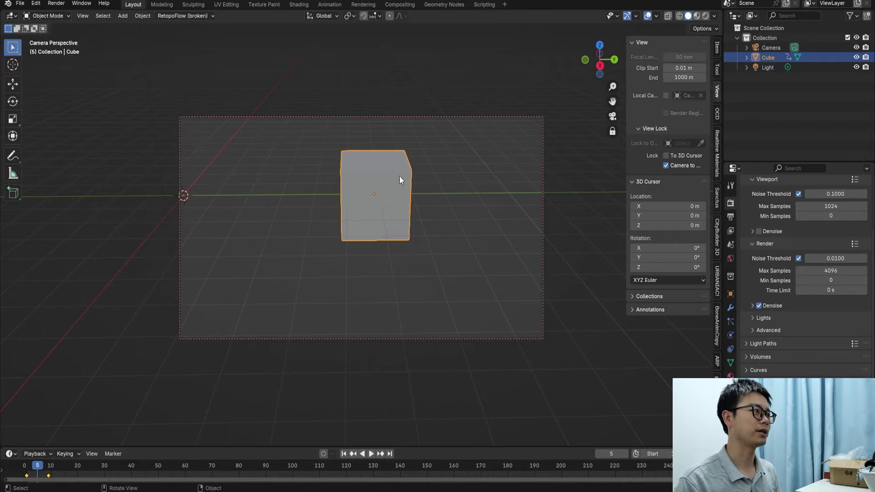
{"action": "middle_click_drag", "start_coordinate": [400, 176], "coordinate": [380, 220]}
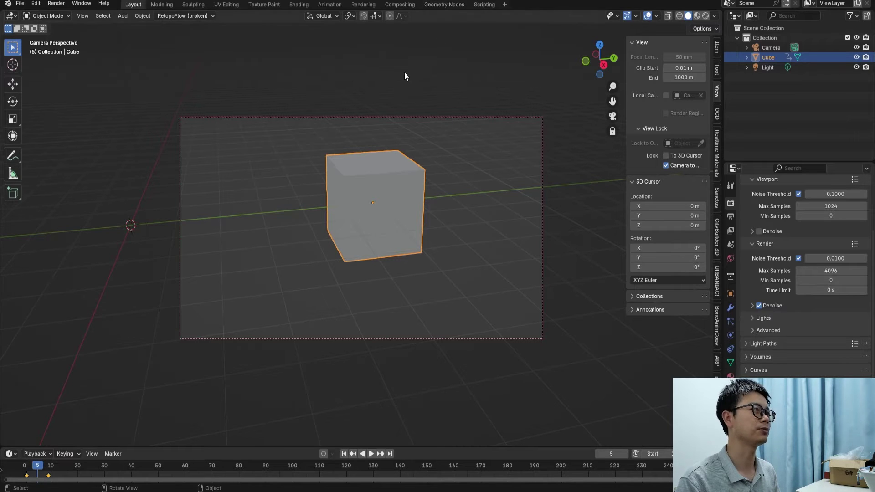
Switch to the Geometry Nodes workspace, rewind the timeline to frame 0 and delete the cube's keyframes.
{"action": "left_click", "coordinate": [443, 5]}
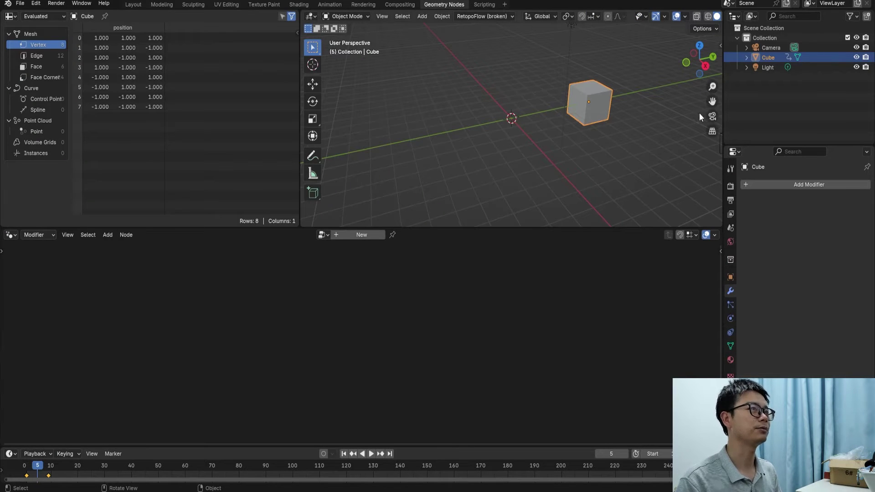
{"action": "middle_click_drag", "start_coordinate": [562, 117], "coordinate": [565, 140]}
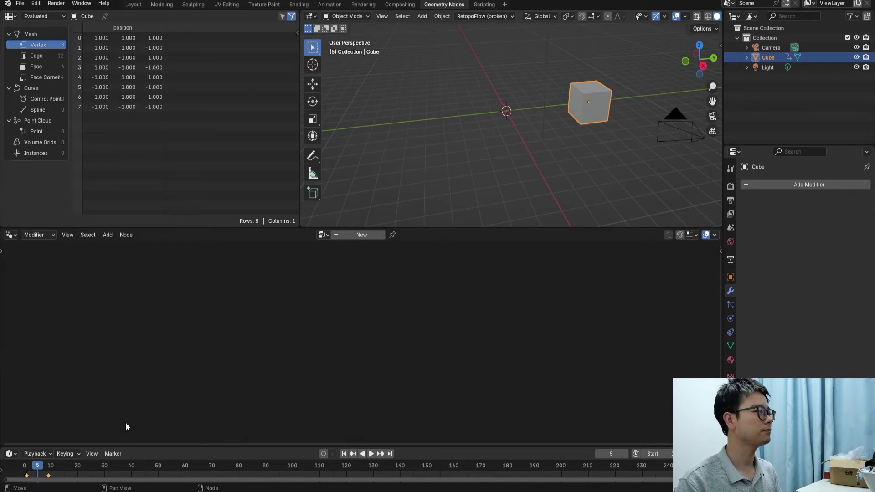
{"action": "left_click_drag", "start_coordinate": [64, 478], "coordinate": [14, 481]}
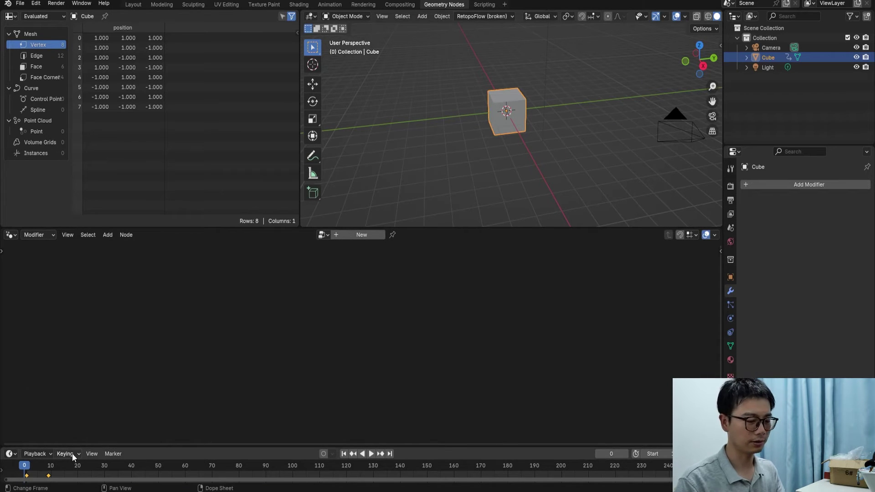
{"action": "key", "text": "Delete"}
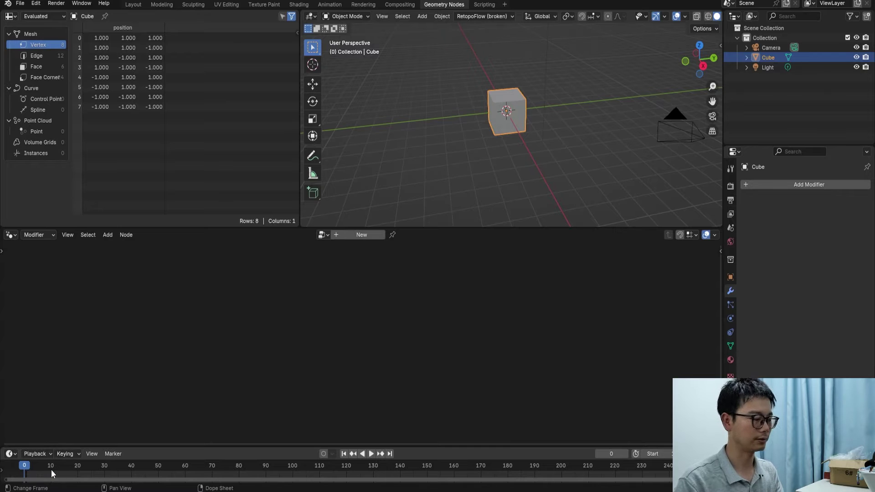
{"action": "scroll", "coordinate": [485, 148], "scroll_direction": "up", "scroll_amount": 1}
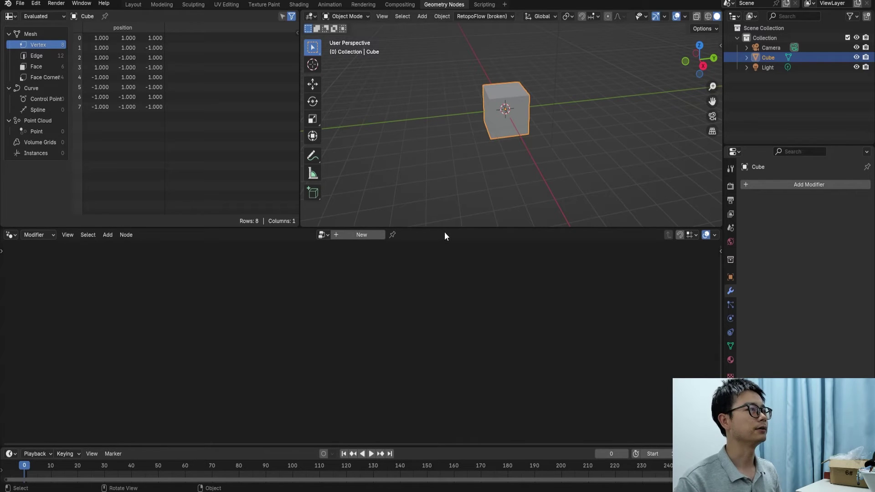
Enlarge the node editor, create a new geometry node tree on the cube and spread its Group Input and Group Output nodes apart.
{"action": "left_click_drag", "start_coordinate": [447, 230], "coordinate": [422, 164]}
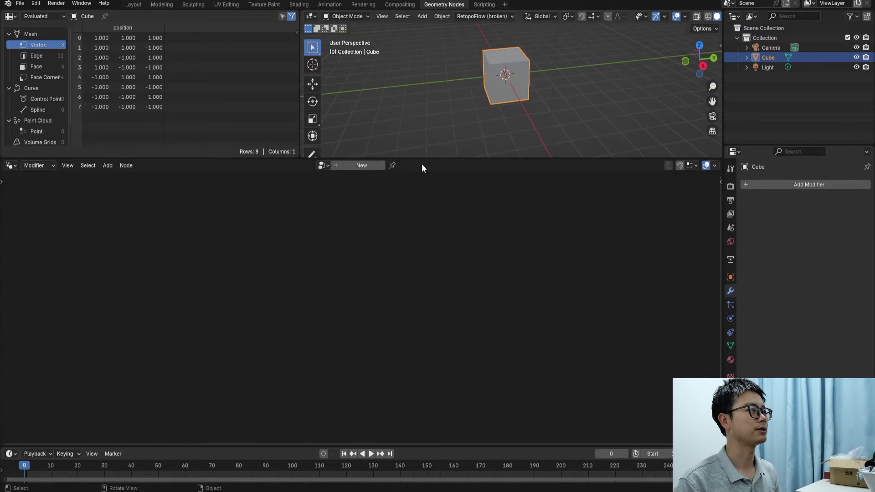
{"action": "left_click", "coordinate": [371, 165]}
{"action": "scroll", "coordinate": [327, 288], "scroll_direction": "up", "scroll_amount": 5}
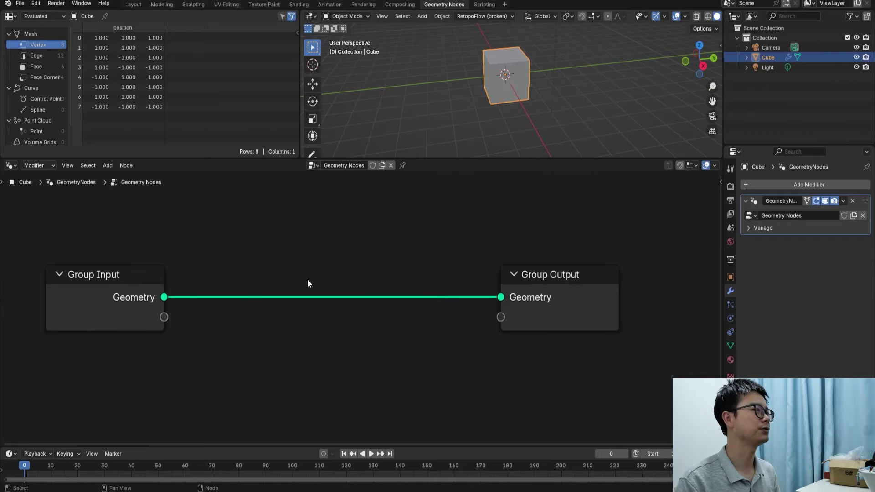
{"action": "scroll", "coordinate": [308, 281], "scroll_direction": "down", "scroll_amount": 1}
{"action": "left_click_drag", "start_coordinate": [161, 286], "coordinate": [126, 291]}
{"action": "left_click_drag", "start_coordinate": [547, 299], "coordinate": [639, 313]}
Add a Store Named Attribute node on the geometry link between Group Input and Group Output.
{"action": "key", "text": "shift+a"}
{"action": "left_click", "coordinate": [319, 268]}
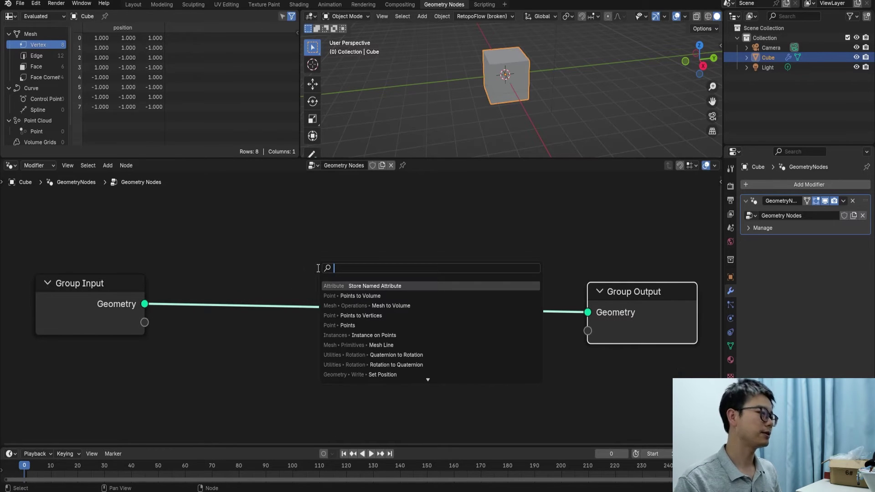
{"action": "type", "text": "sto"}
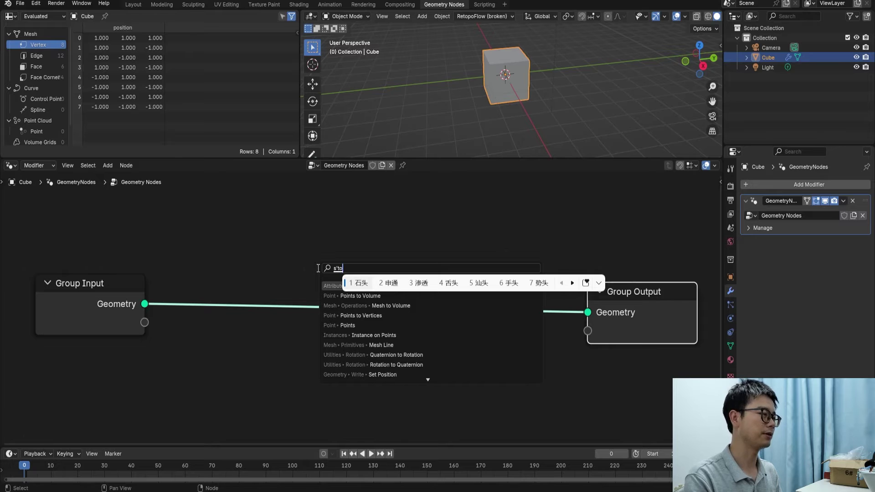
{"action": "type", "text": "re"}
{"action": "key", "text": "Return"}
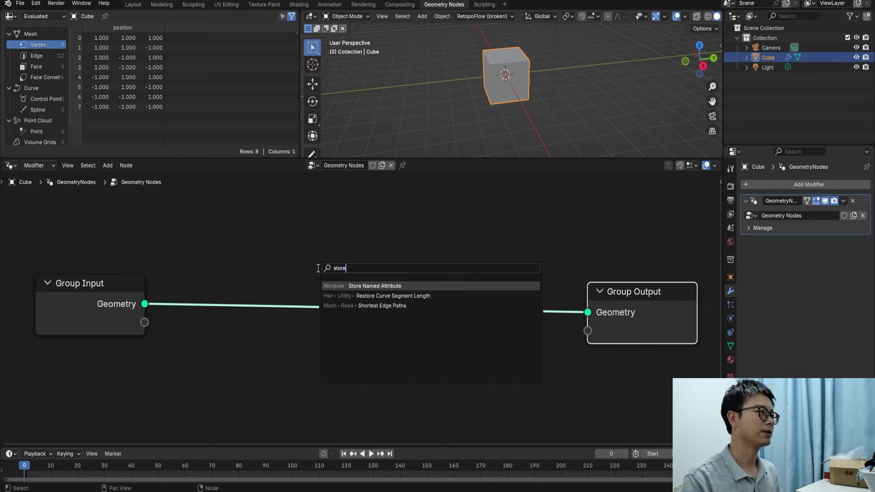
{"action": "left_click", "coordinate": [382, 285]}
{"action": "left_click", "coordinate": [362, 224]}
{"action": "scroll", "coordinate": [382, 294], "scroll_direction": "down", "scroll_amount": 2}
{"action": "middle_click_drag", "start_coordinate": [382, 295], "coordinate": [387, 268]}
Set the Store Named Attribute node's data type to Vector and its Z value to 10.
{"action": "left_click", "coordinate": [408, 265]}
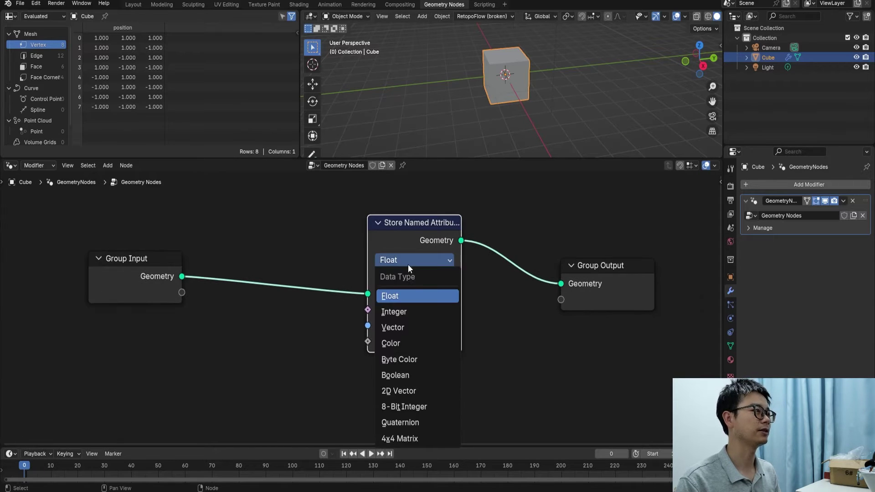
{"action": "left_click", "coordinate": [406, 329]}
{"action": "scroll", "coordinate": [410, 300], "scroll_direction": "down", "scroll_amount": 1}
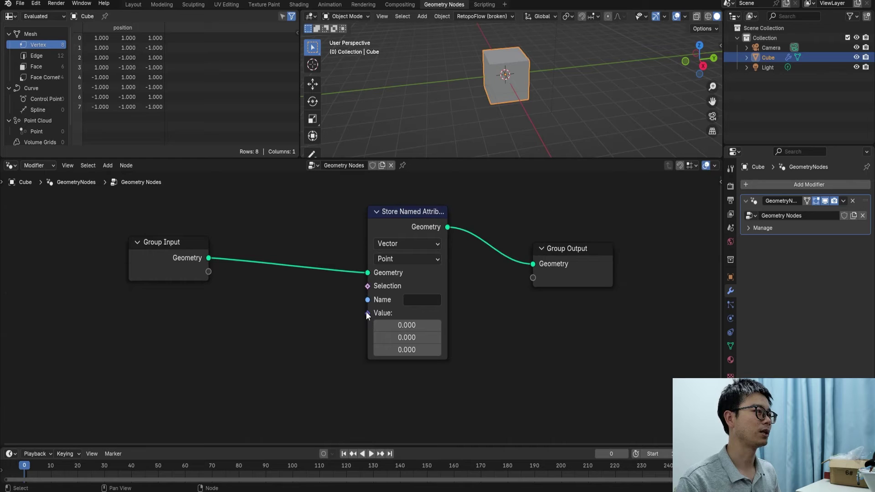
{"action": "left_click_drag", "start_coordinate": [366, 315], "coordinate": [340, 362]}
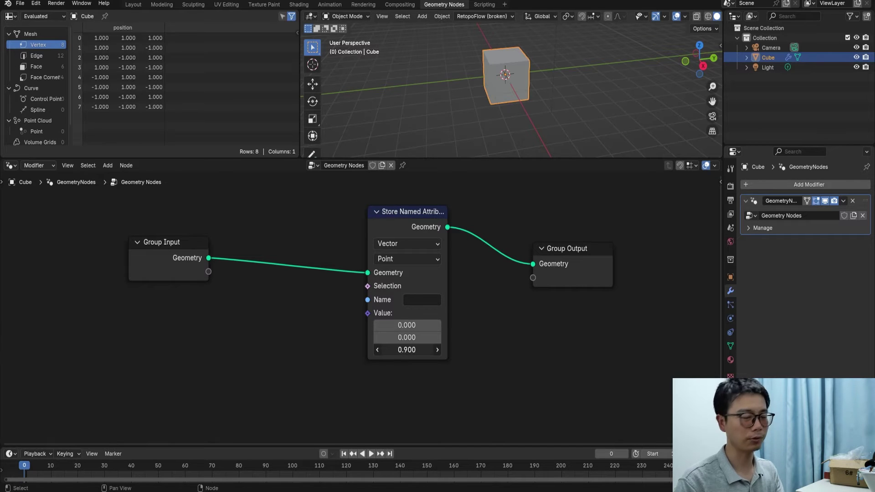
{"action": "left_click", "coordinate": [407, 350]}
{"action": "type", "text": "10"}
{"action": "left_click", "coordinate": [491, 338]}
Name the stored attribute velocity and move the Group Output node farther from the Store Named Attribute node.
{"action": "left_click", "coordinate": [422, 303]}
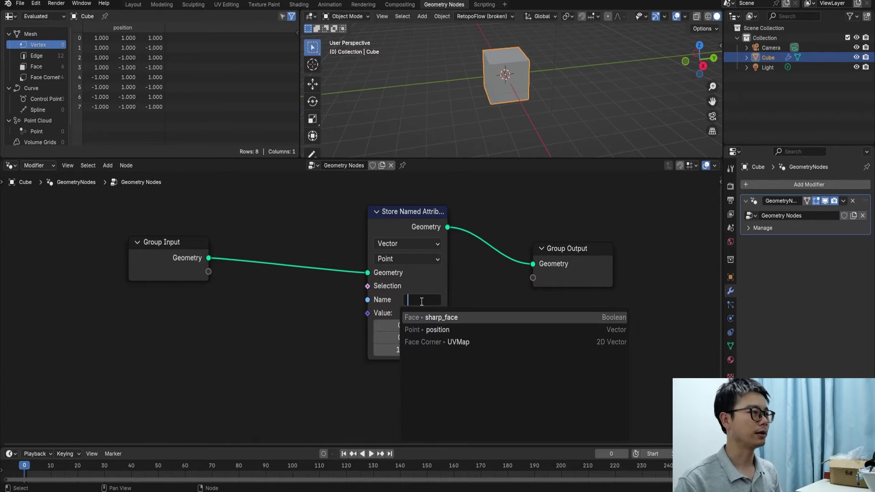
{"action": "type", "text": "velc"}
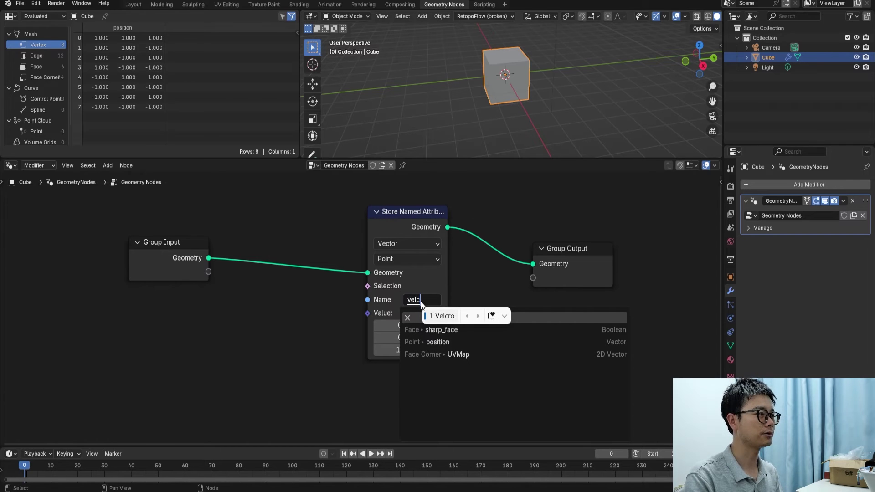
{"action": "key", "text": "BackSpace"}
{"action": "key", "text": "space"}
{"action": "key", "text": "Return"}
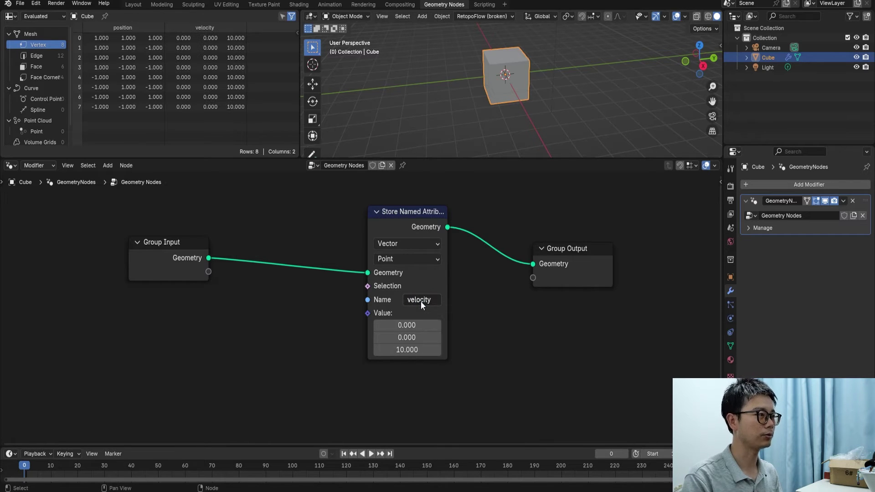
{"action": "scroll", "coordinate": [393, 286], "scroll_direction": "down", "scroll_amount": 1}
{"action": "middle_click_drag", "start_coordinate": [413, 252], "coordinate": [398, 267]}
{"action": "scroll", "coordinate": [412, 228], "scroll_direction": "up", "scroll_amount": 1}
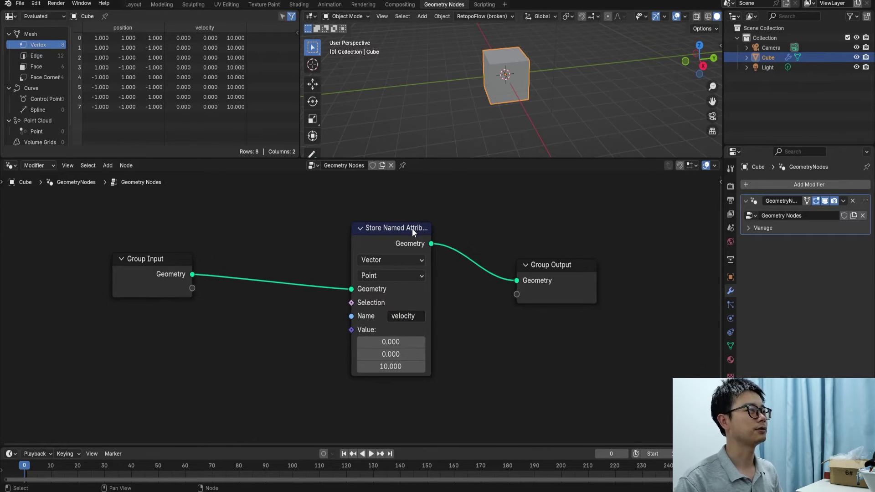
{"action": "left_click_drag", "start_coordinate": [543, 270], "coordinate": [580, 270]}
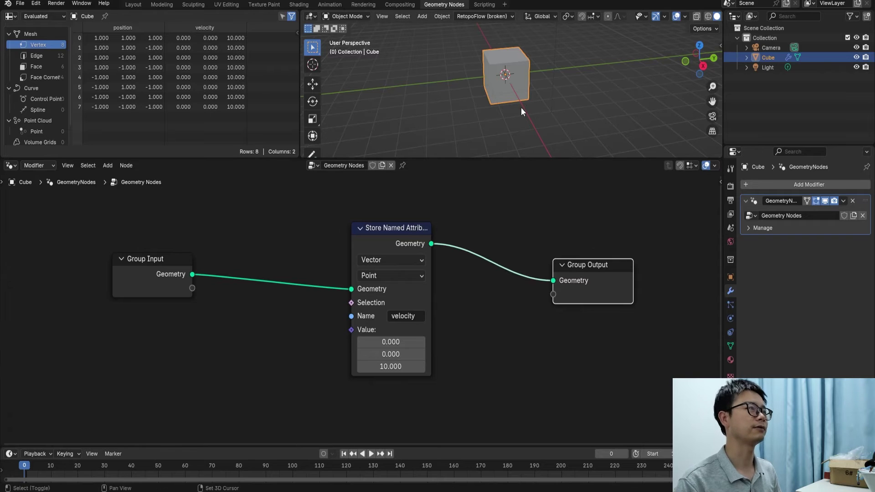
Switch the 3D viewport to Rendered shading and look through the scene camera.
{"action": "middle_click_drag", "start_coordinate": [521, 108], "coordinate": [506, 87]}
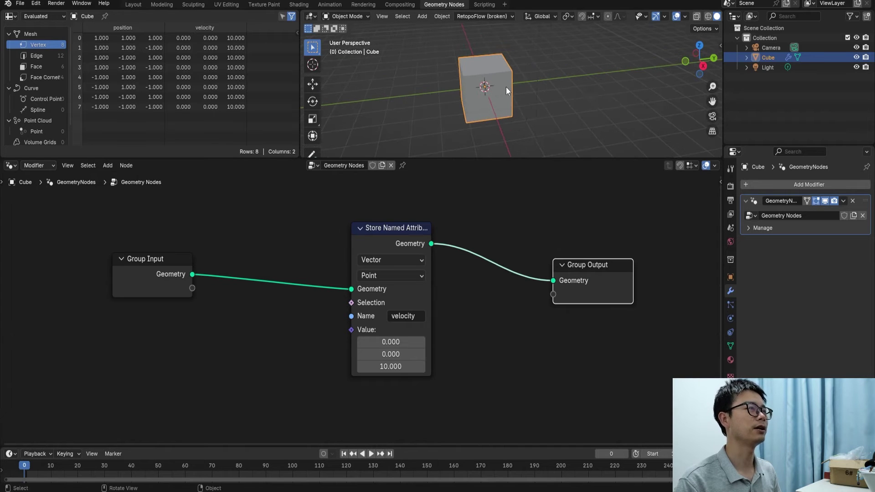
{"action": "scroll", "coordinate": [702, 20], "scroll_direction": "down", "scroll_amount": 2}
{"action": "left_click", "coordinate": [706, 17]}
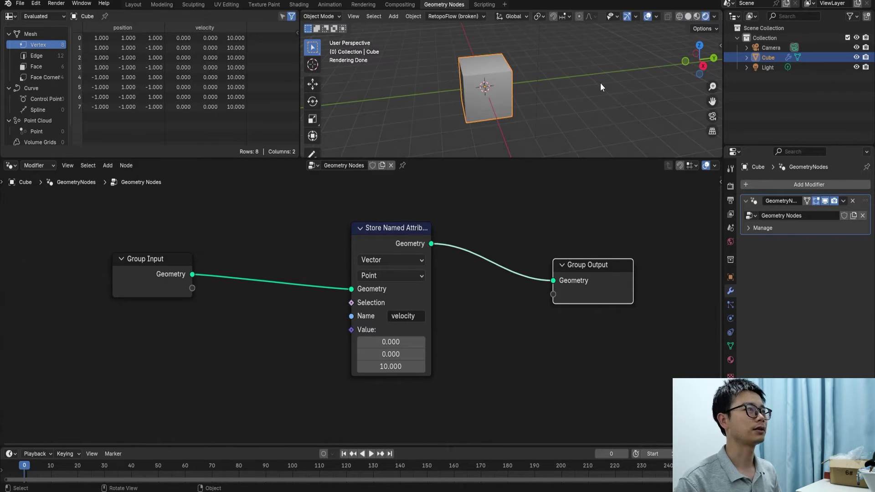
{"action": "key", "text": "KP_0"}
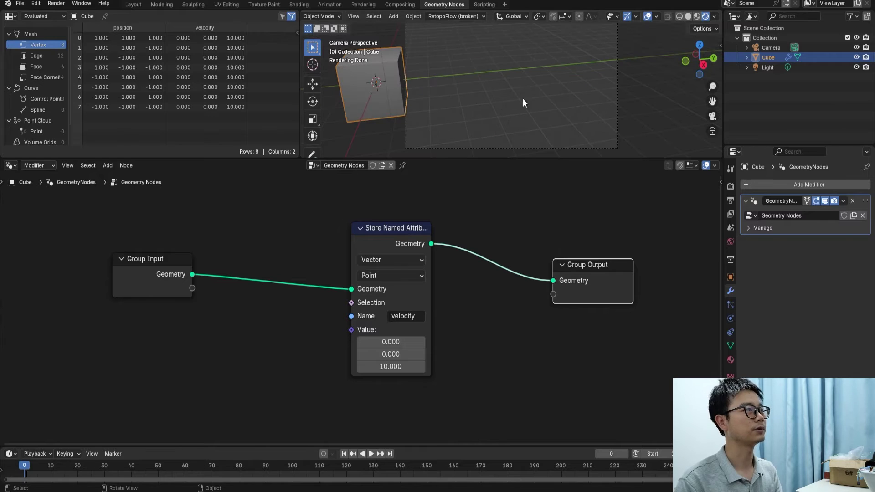
{"action": "middle_click_drag", "start_coordinate": [445, 83], "coordinate": [553, 73]}
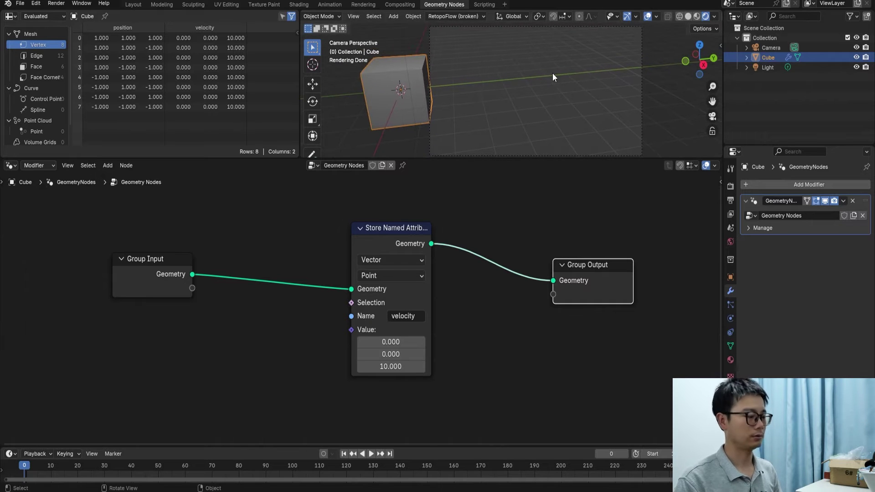
Lock the camera to the view, reframe it so the cube sits inside the camera frame, and hide the view settings.
{"action": "key", "text": "n"}
{"action": "left_click", "coordinate": [716, 92]}
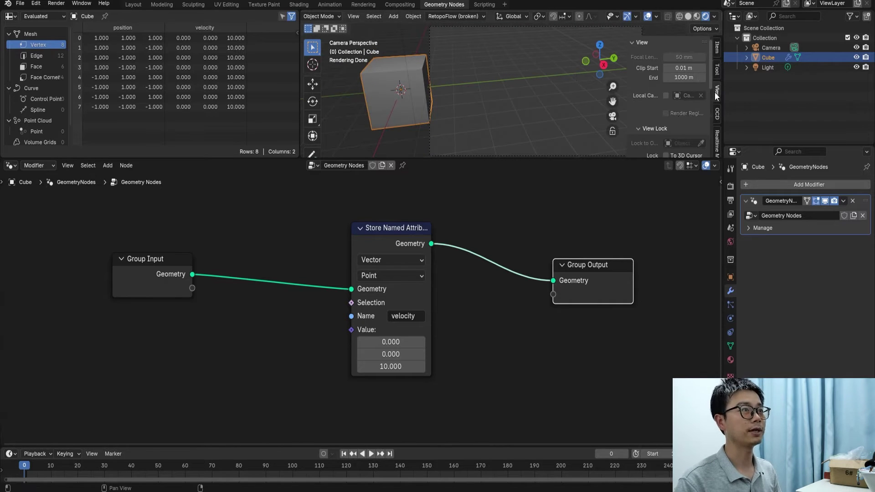
{"action": "scroll", "coordinate": [667, 113], "scroll_direction": "down", "scroll_amount": 3}
{"action": "left_click", "coordinate": [667, 107]}
{"action": "middle_click_drag", "start_coordinate": [498, 98], "coordinate": [567, 89]}
{"action": "key", "text": "KP_0"}
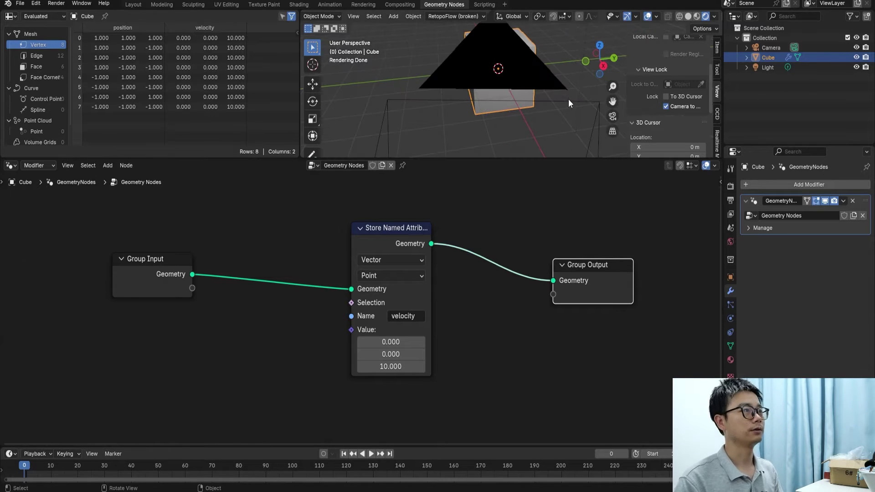
{"action": "key", "text": "KP_0"}
{"action": "key", "text": "n"}
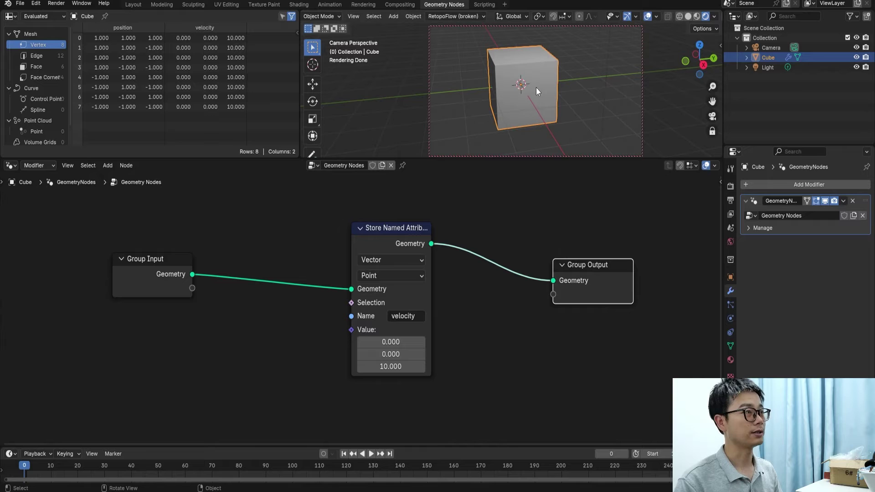
Render a still image of frame 0 to check the cube's motion blur, and close the render view.
{"action": "left_click", "coordinate": [56, 3]}
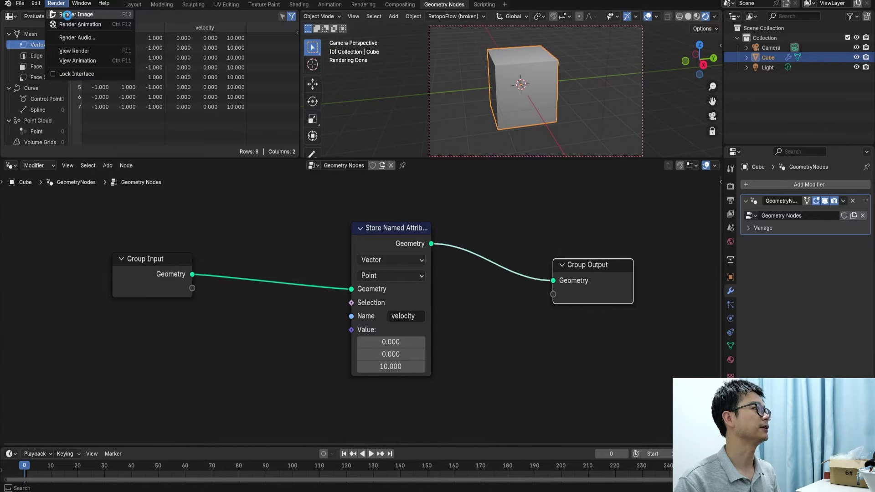
{"action": "left_click", "coordinate": [67, 14]}
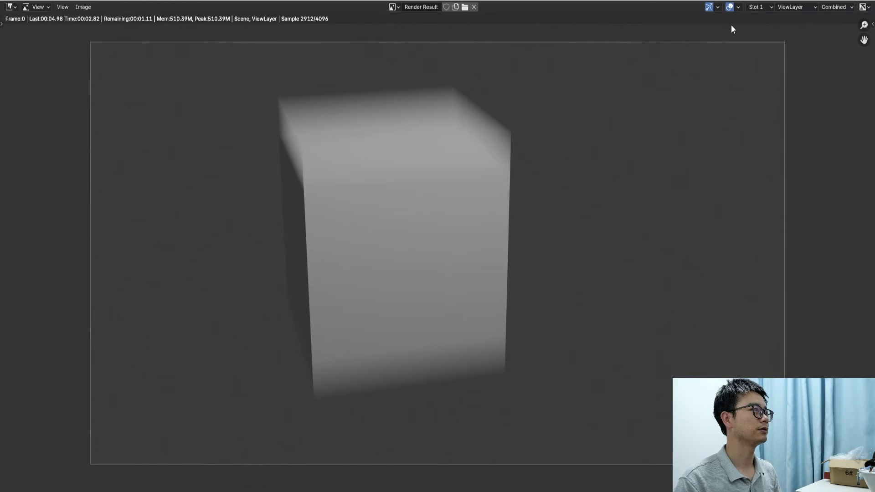
{"action": "key", "text": "Escape"}
Set the Cycles maximum samples to 10 for both the final render and the viewport.
{"action": "left_click", "coordinate": [731, 186]}
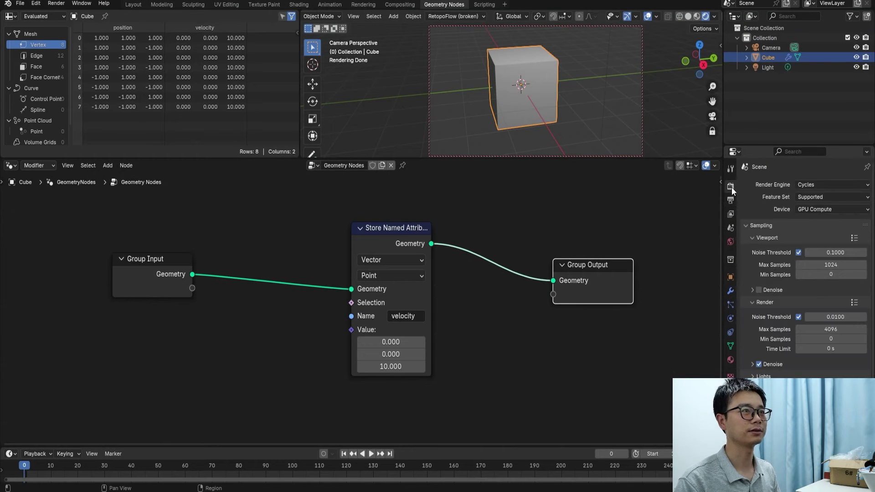
{"action": "left_click", "coordinate": [827, 329]}
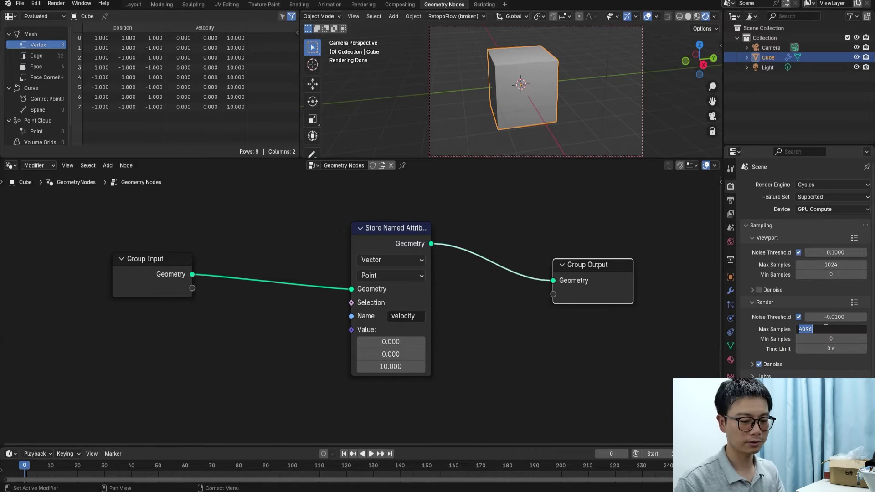
{"action": "type", "text": "100"}
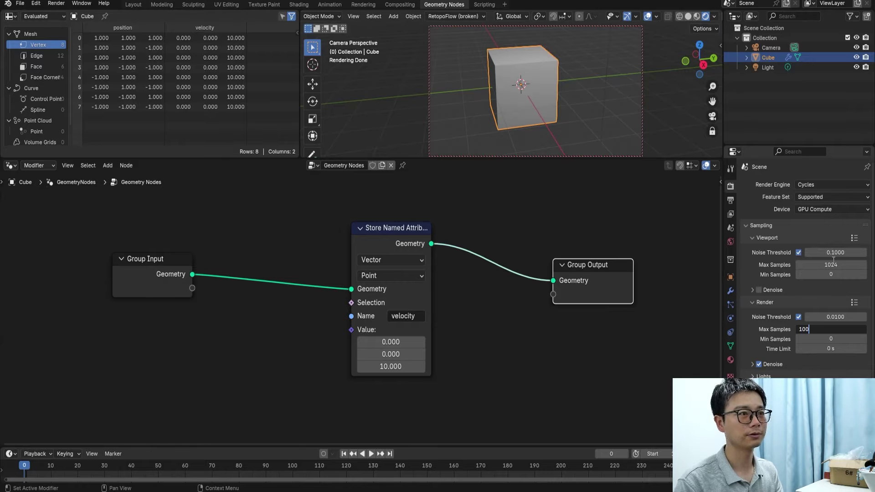
{"action": "key", "text": "BackSpace"}
{"action": "key", "text": "Return"}
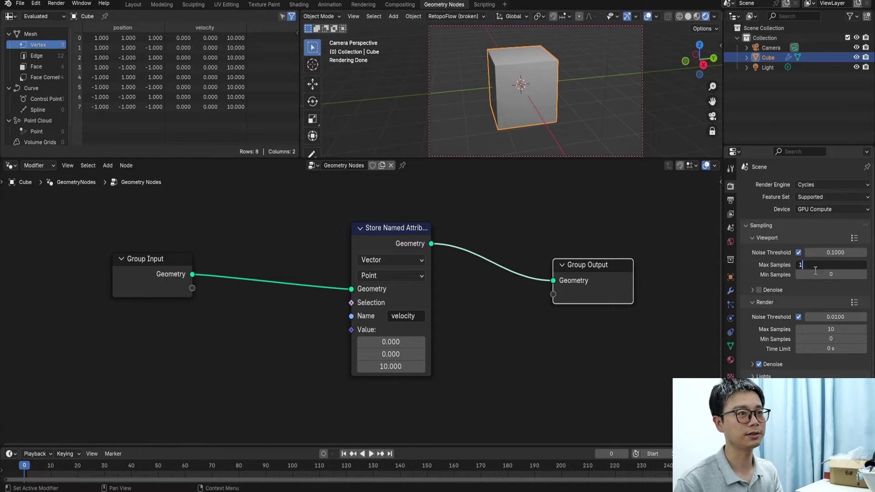
{"action": "type", "text": "0"}
{"action": "key", "text": "Return"}
Save the file as test-EN in the proximity folder.
{"action": "key", "text": "ctrl+s"}
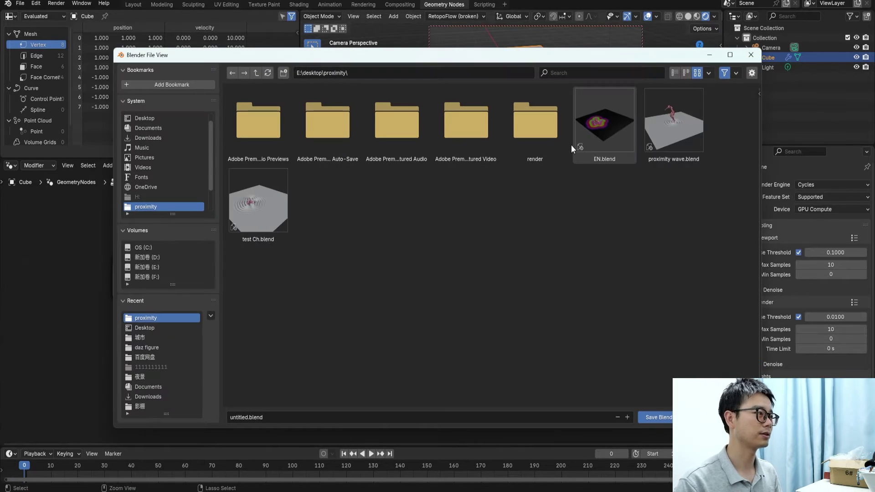
{"action": "double_click", "coordinate": [275, 418]}
{"action": "type", "text": "test"}
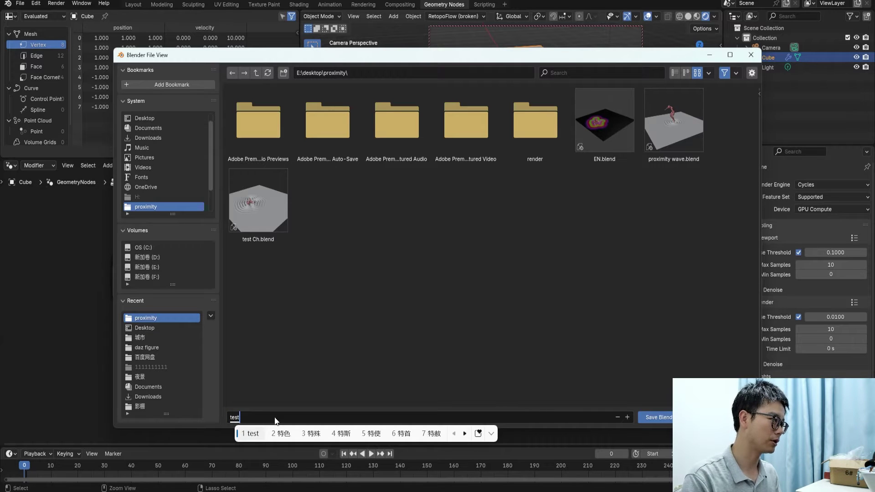
{"action": "key", "text": "Return"}
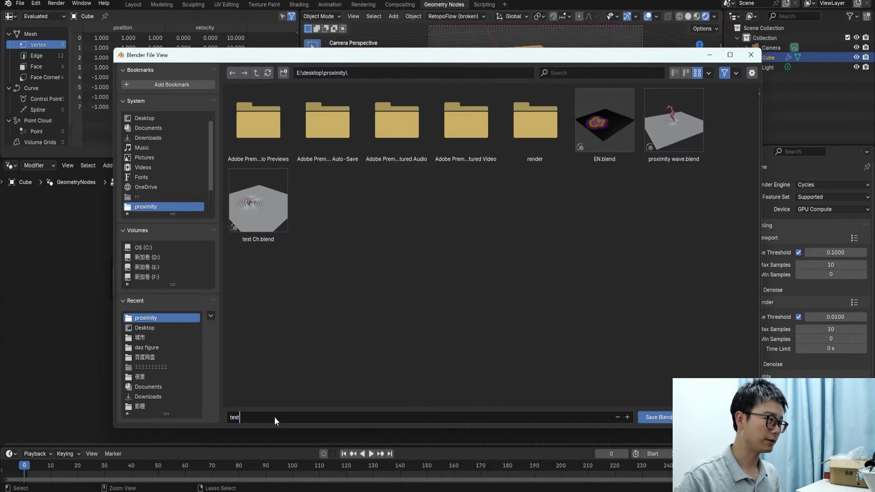
{"action": "type", "text": "-EN"}
{"action": "key", "text": "Return"}
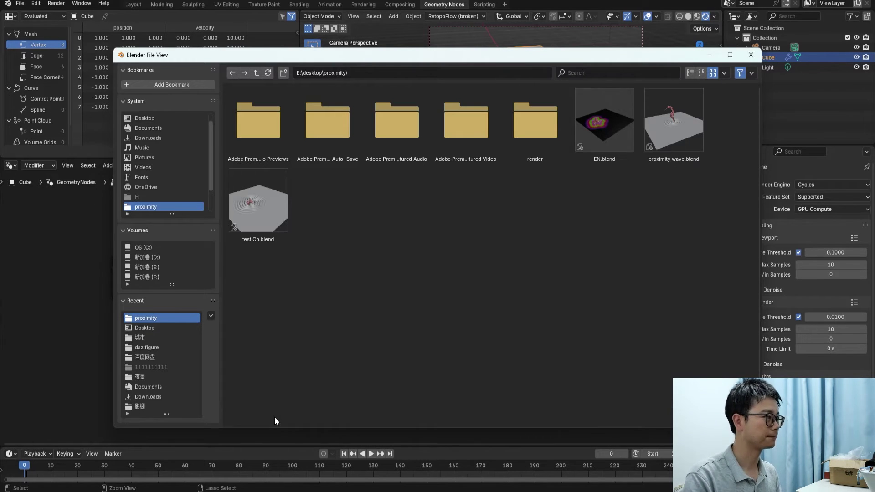
{"action": "key", "text": "Return"}
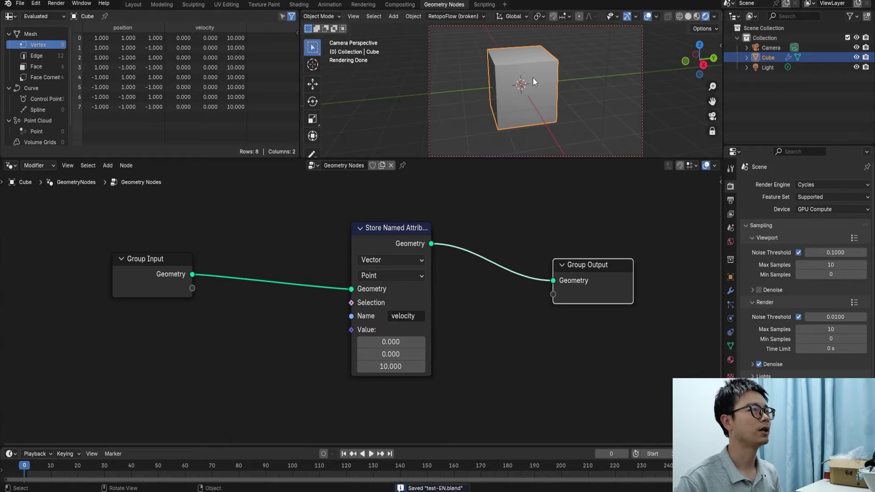
Angle the locked camera toward a corner of the cube and widen the gap between the Group Input and Store Named Attribute nodes.
{"action": "middle_click_drag", "start_coordinate": [521, 72], "coordinate": [522, 97]}
{"action": "scroll", "coordinate": [246, 287], "scroll_direction": "down", "scroll_amount": 1}
{"action": "left_click_drag", "start_coordinate": [145, 276], "coordinate": [29, 278]}
{"action": "scroll", "coordinate": [125, 291], "scroll_direction": "down", "scroll_amount": 1}
{"action": "middle_click_drag", "start_coordinate": [125, 291], "coordinate": [186, 280]}
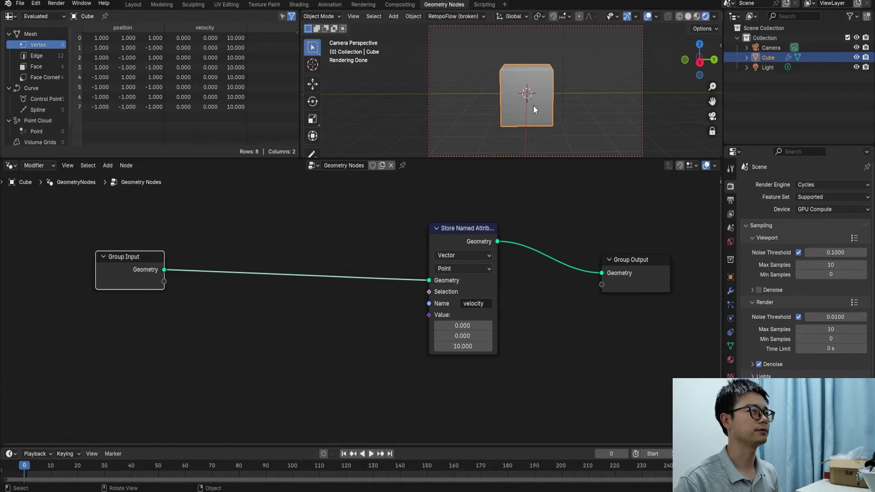
{"action": "middle_click_drag", "start_coordinate": [534, 105], "coordinate": [511, 94]}
{"action": "left_click_drag", "start_coordinate": [126, 256], "coordinate": [81, 254]}
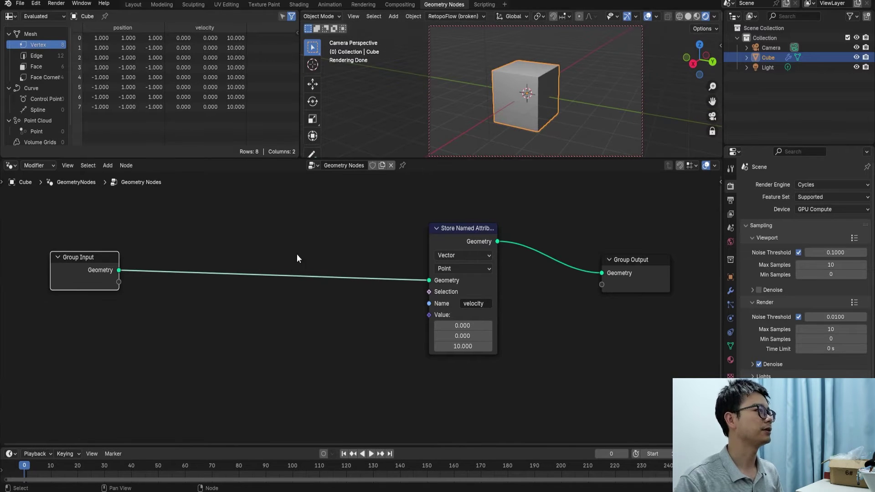
{"action": "middle_click_drag", "start_coordinate": [425, 243], "coordinate": [409, 248]}
{"action": "left_click_drag", "start_coordinate": [442, 242], "coordinate": [475, 240]}
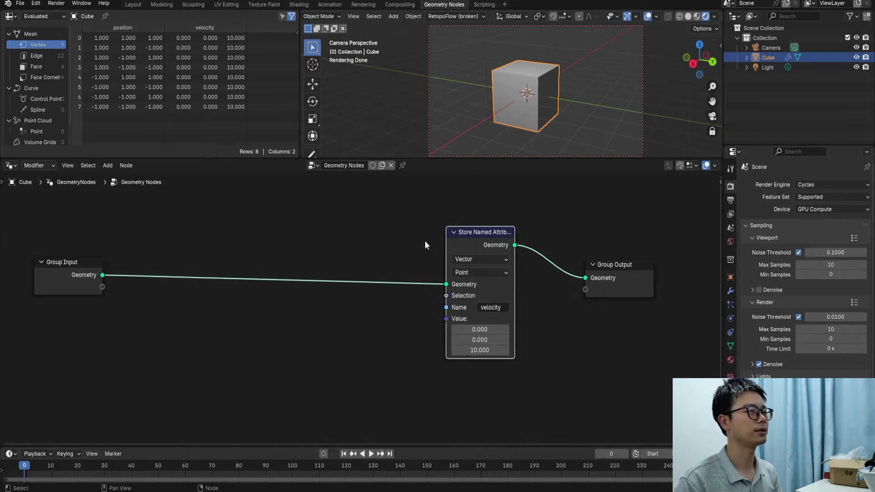
{"action": "middle_click_drag", "start_coordinate": [461, 245], "coordinate": [467, 245]}
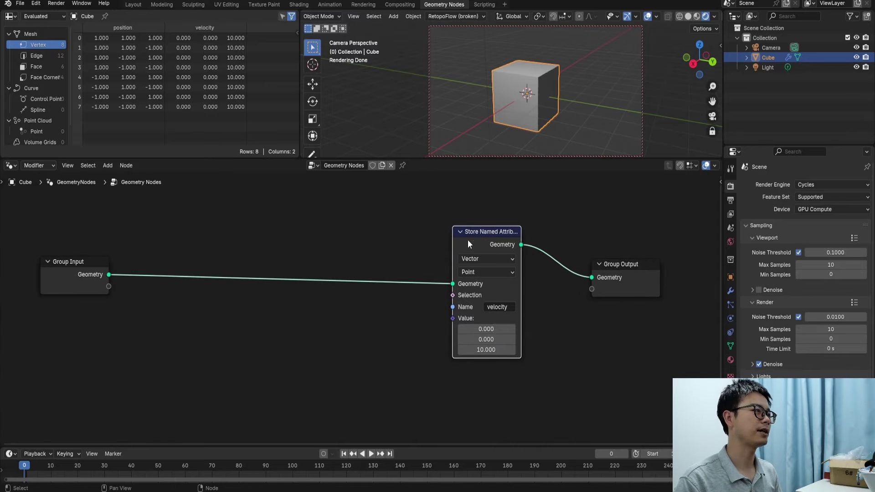
{"action": "left_click", "coordinate": [608, 271]}
{"action": "key", "text": "shift+a"}
{"action": "left_click", "coordinate": [324, 239]}
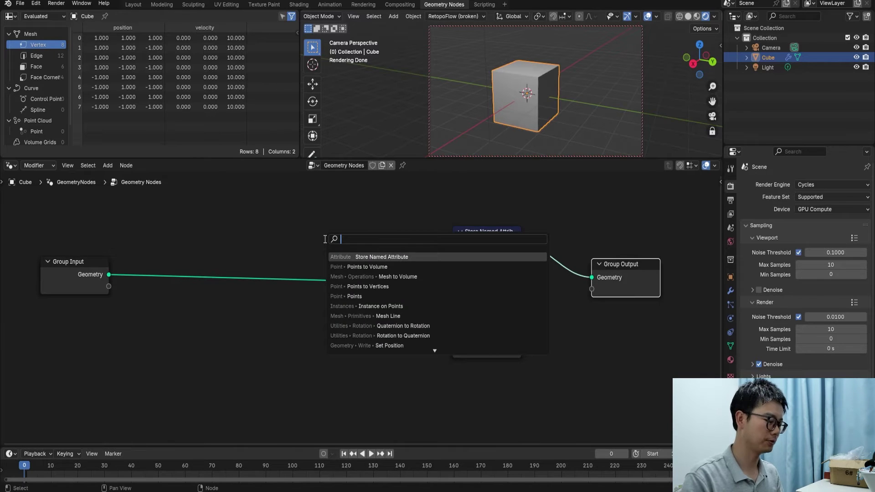
{"action": "type", "text": "poi"}
{"action": "key", "text": "Escape"}
Add a Distribute Points on Faces node on the link between Group Input and Store Named Attribute.
{"action": "key", "text": "shift+a"}
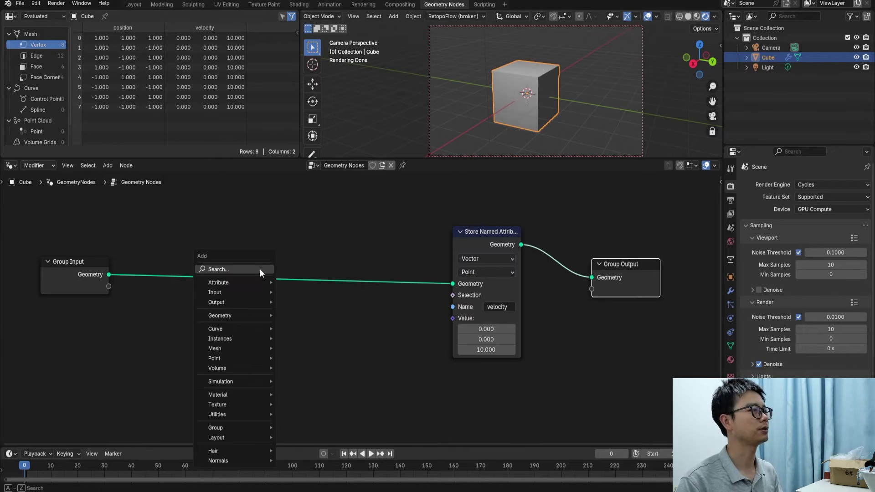
{"action": "left_click", "coordinate": [260, 269]}
{"action": "type", "text": "dist"}
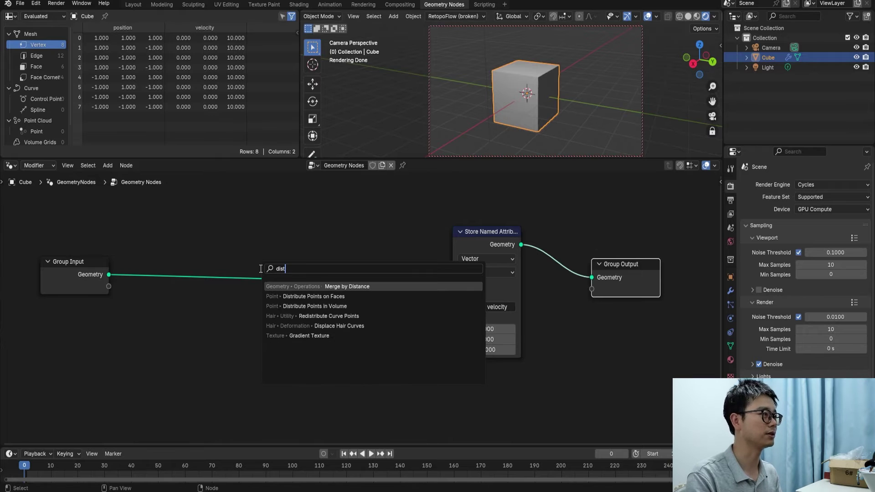
{"action": "left_click", "coordinate": [319, 296]}
{"action": "left_click", "coordinate": [270, 260]}
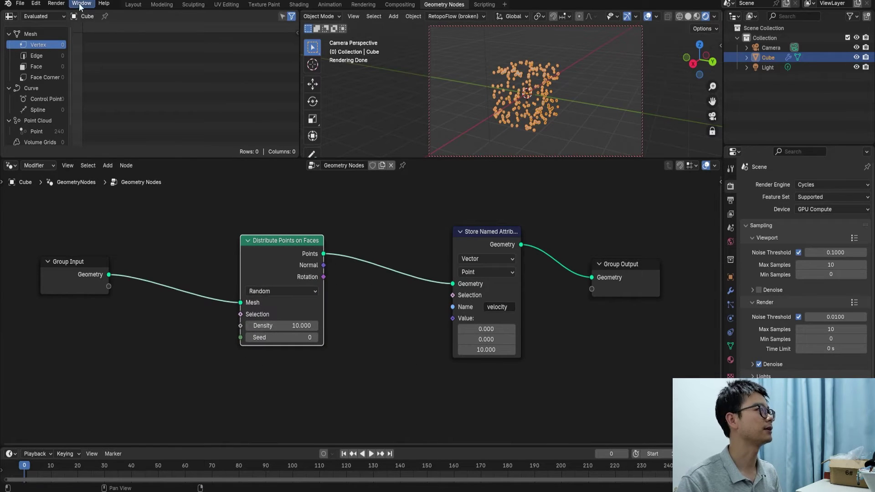
Render a still image of the distributed points at frame 0 to check their motion blur.
{"action": "left_click", "coordinate": [56, 3]}
{"action": "left_click", "coordinate": [77, 14]}
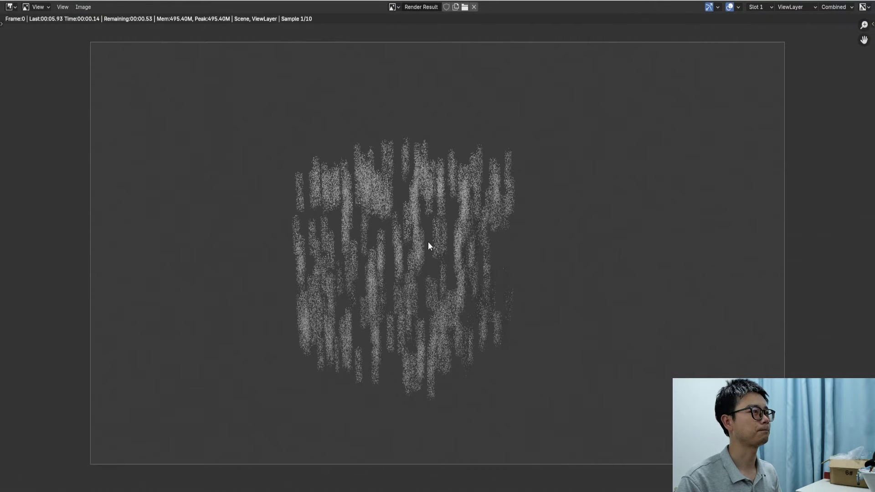
Close the render, play the timeline briefly and return to frame 0.
{"action": "key", "text": "Escape"}
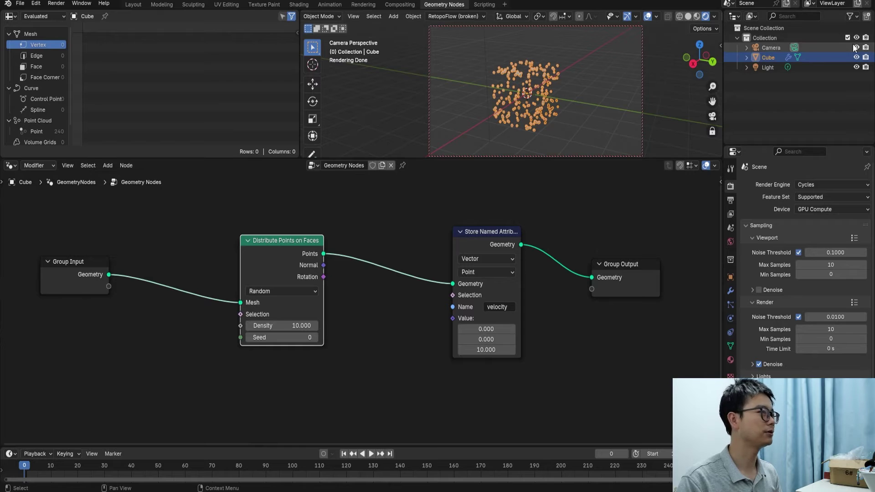
{"action": "key", "text": "space"}
{"action": "left_click", "coordinate": [12, 454]}
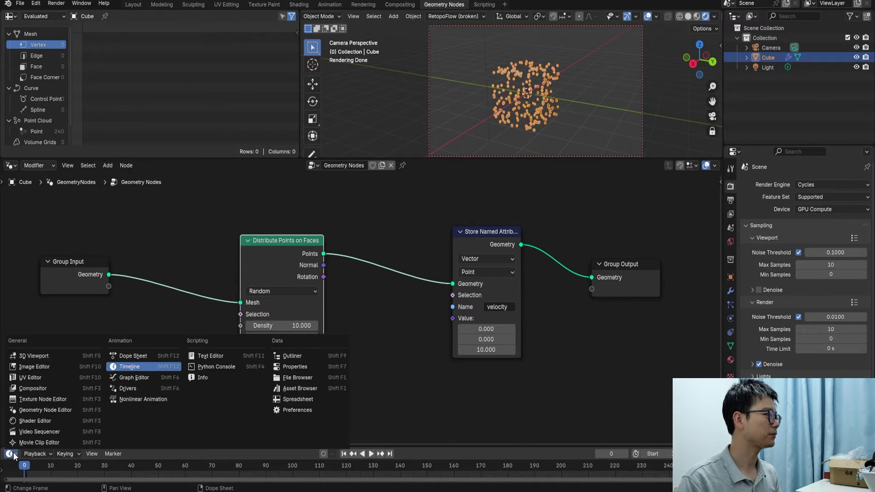
{"action": "left_click", "coordinate": [15, 456]}
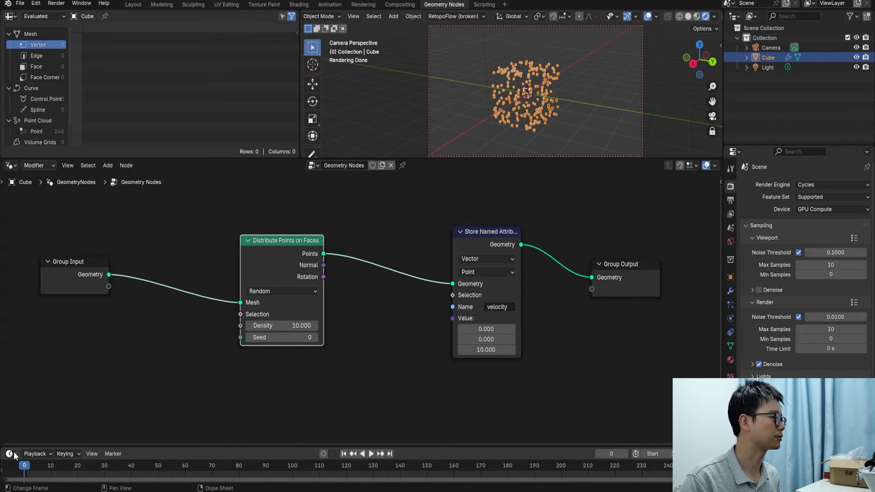
{"action": "key", "text": "space"}
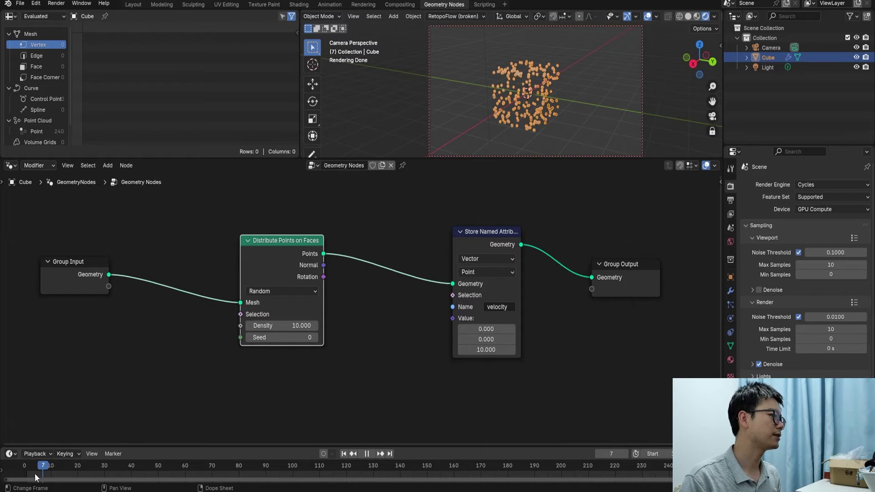
{"action": "key", "text": "Escape"}
{"action": "mouse_move", "coordinate": [24, 468]}
{"action": "left_mouse_down"}
{"action": "mouse_move", "coordinate": [238, 470]}
{"action": "mouse_move", "coordinate": [24, 470]}
{"action": "left_mouse_up"}
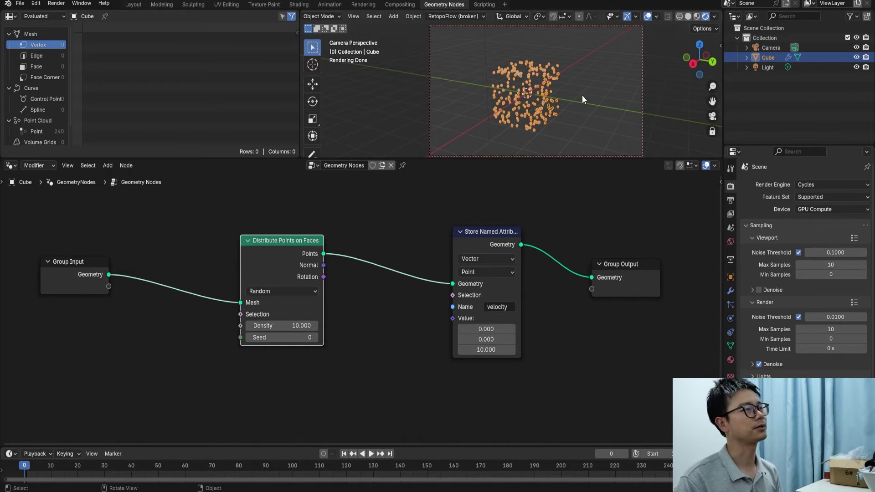
Set the stored velocity vector to 0 in X, 10 in Y and 0 in Z.
{"action": "left_click", "coordinate": [487, 350]}
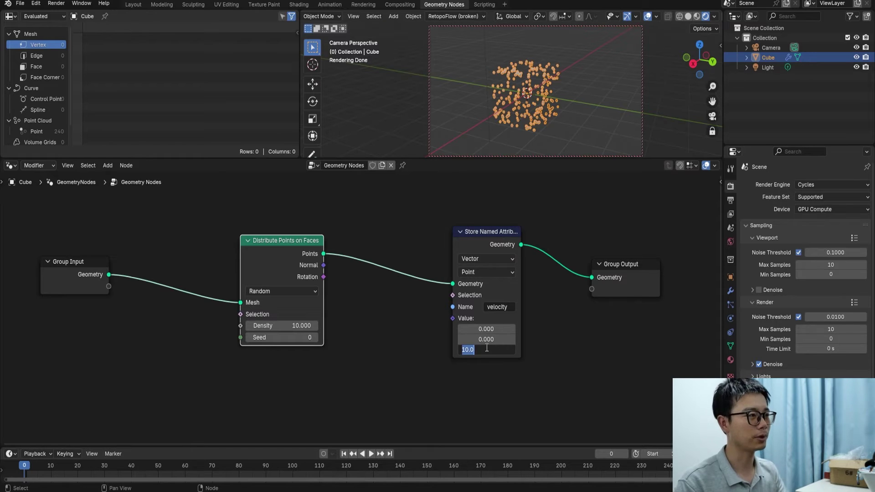
{"action": "type", "text": "0"}
{"action": "key", "text": "Return"}
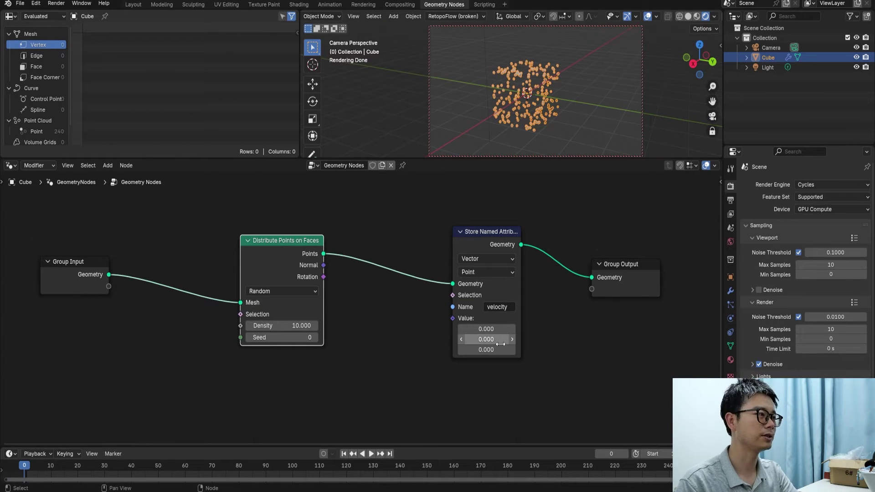
{"action": "left_click", "coordinate": [500, 340]}
{"action": "key", "text": "Return"}
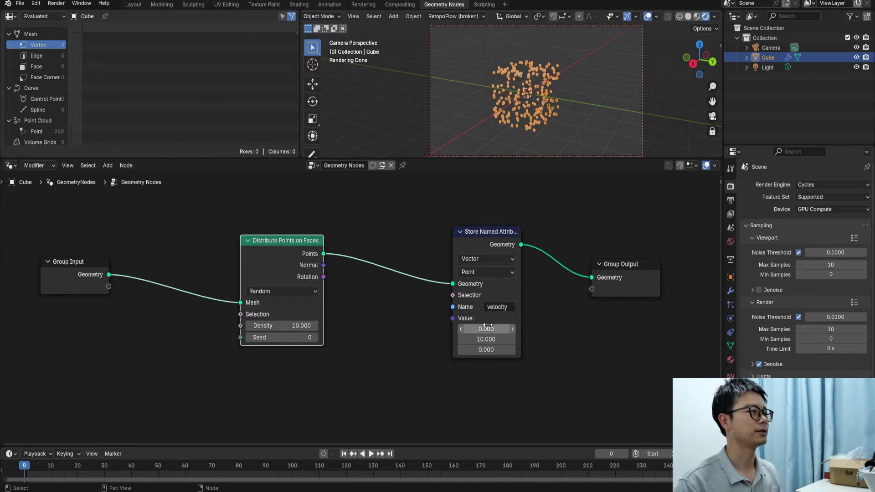
Render a still image to check the points' motion blur along Y, and save the file.
{"action": "left_click", "coordinate": [56, 4]}
{"action": "left_click", "coordinate": [68, 16]}
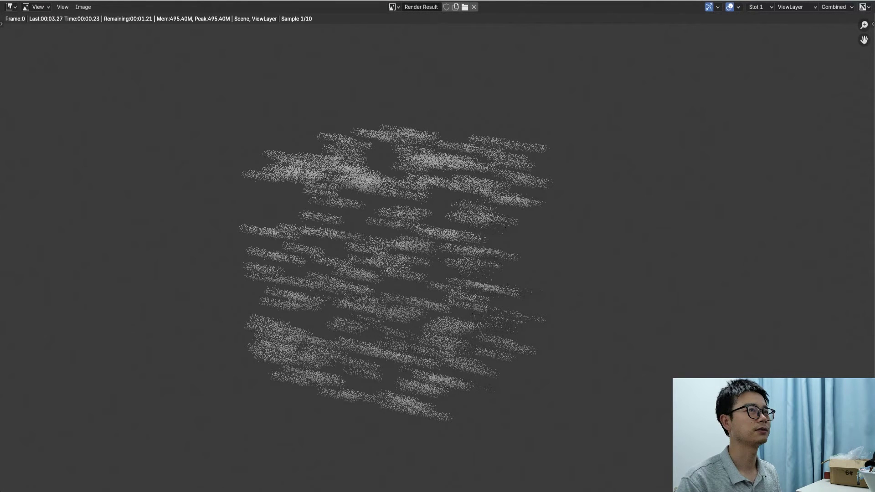
{"action": "key", "text": "Escape"}
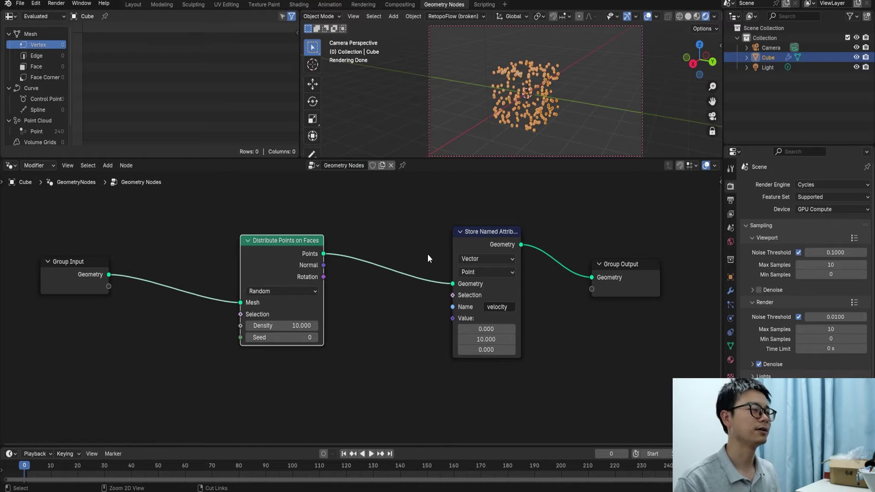
{"action": "key", "text": "ctrl+s"}
Spread out the node tree by moving Distribute Points on Faces up and Group Input and Group Output farther outward.
{"action": "scroll", "coordinate": [425, 256], "scroll_direction": "down", "scroll_amount": 1}
{"action": "middle_click_drag", "start_coordinate": [415, 258], "coordinate": [410, 262]}
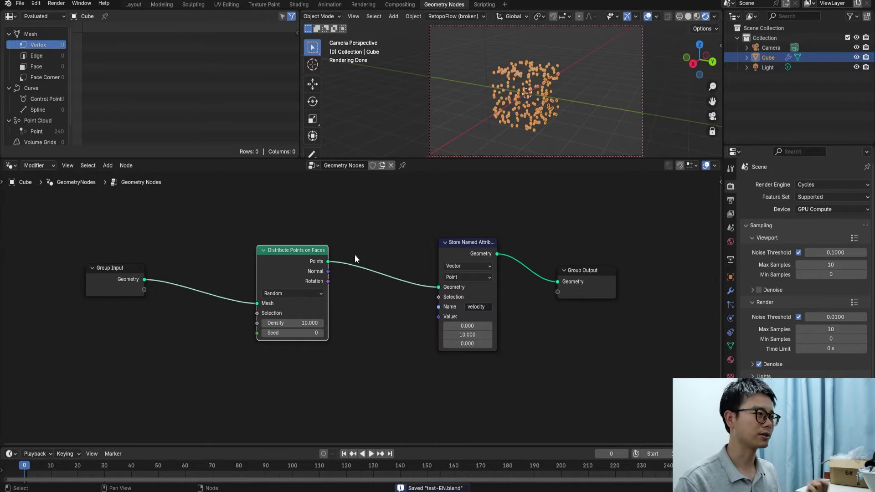
{"action": "left_click_drag", "start_coordinate": [297, 252], "coordinate": [296, 247]}
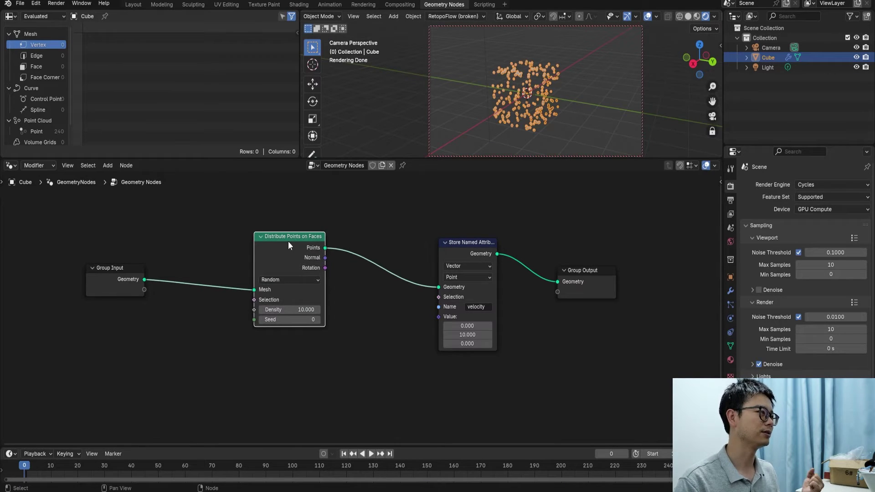
{"action": "scroll", "coordinate": [347, 278], "scroll_direction": "down", "scroll_amount": 2}
{"action": "left_click", "coordinate": [532, 278]}
{"action": "left_click_drag", "start_coordinate": [531, 276], "coordinate": [613, 271]}
{"action": "middle_click_drag", "start_coordinate": [368, 292], "coordinate": [389, 277]}
{"action": "left_click_drag", "start_coordinate": [158, 261], "coordinate": [123, 261]}
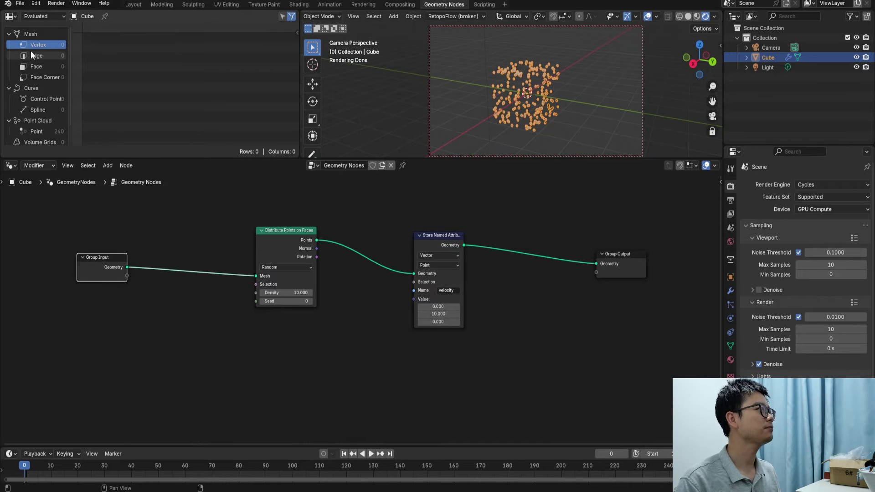
{"action": "middle_click_drag", "start_coordinate": [182, 259], "coordinate": [115, 267]}
{"action": "middle_click_drag", "start_coordinate": [232, 266], "coordinate": [304, 263]}
{"action": "scroll", "coordinate": [190, 260], "scroll_direction": "up", "scroll_amount": 1}
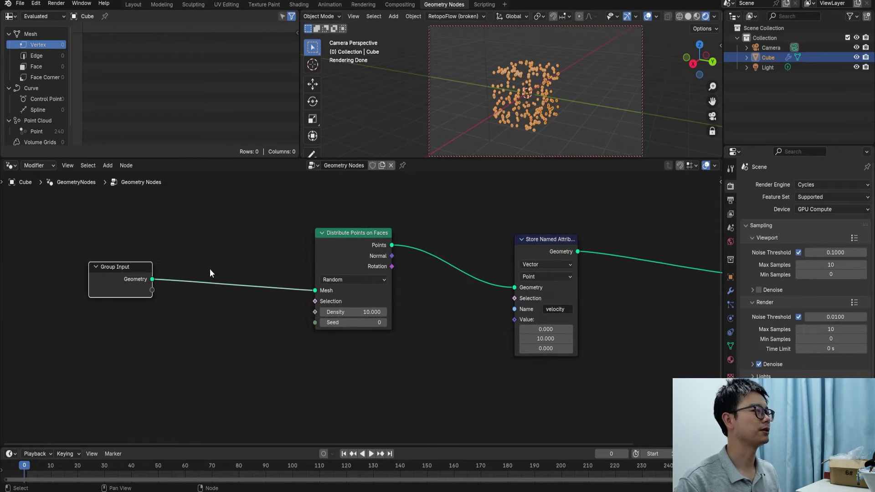
Replace the Distribute Points on Faces node with a Mesh to Volume node between Group Input and Store Named Attribute.
{"action": "left_click", "coordinate": [349, 245]}
{"action": "key", "text": "ctrl+x"}
{"action": "key", "text": "shift+a"}
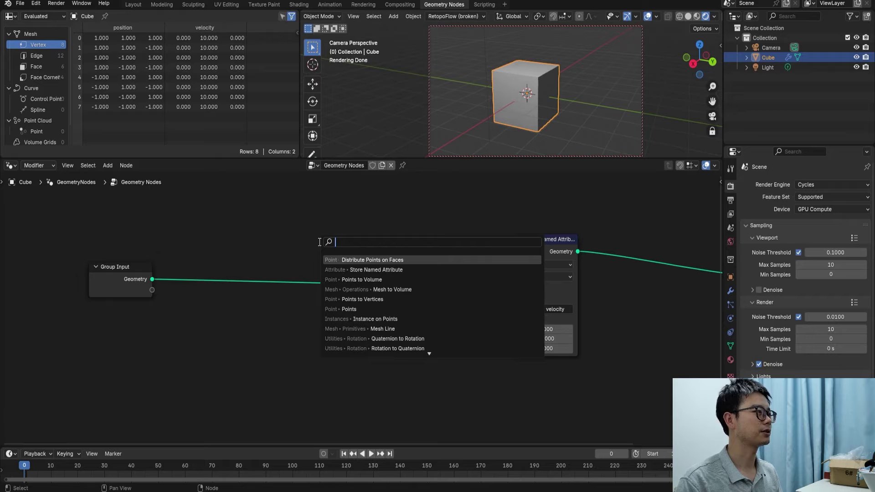
{"action": "type", "text": "volu"}
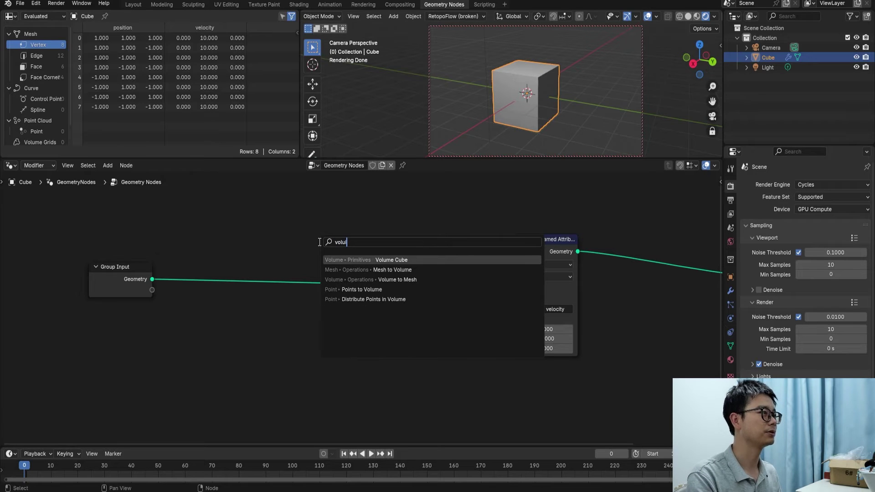
{"action": "key", "text": "Down"}
{"action": "key", "text": "Down"}
{"action": "key", "text": "Up"}
{"action": "key", "text": "Return"}
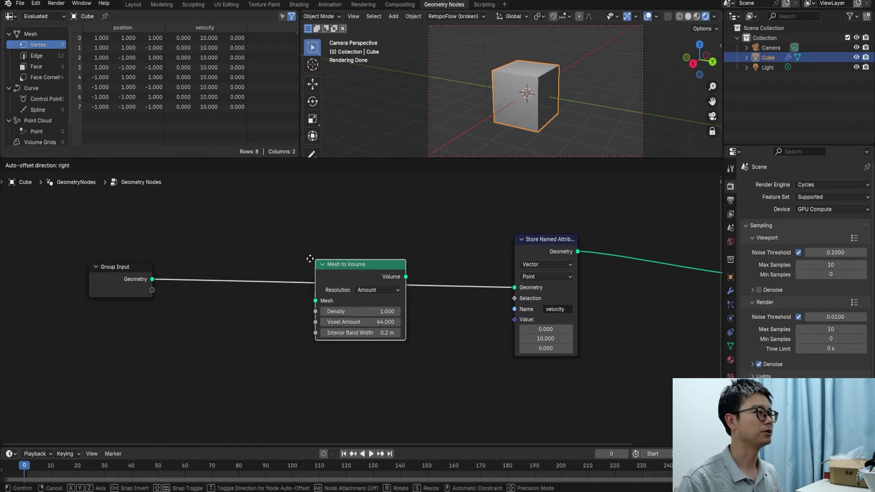
{"action": "left_click", "coordinate": [320, 234]}
Insert a Set Material node before Group Output, assign the existing Material to it, and save the file.
{"action": "middle_click_drag", "start_coordinate": [320, 234], "coordinate": [161, 220]}
{"action": "key", "text": "shift+a"}
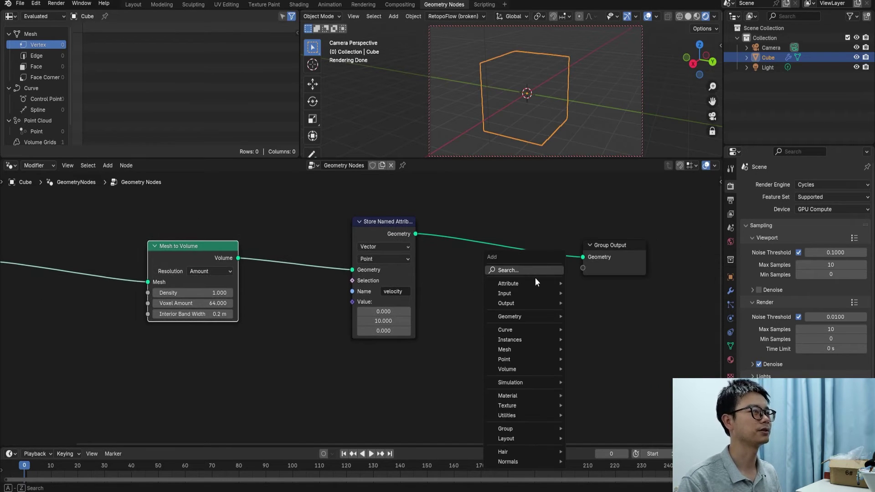
{"action": "left_click", "coordinate": [535, 271]}
{"action": "type", "text": "set ma"}
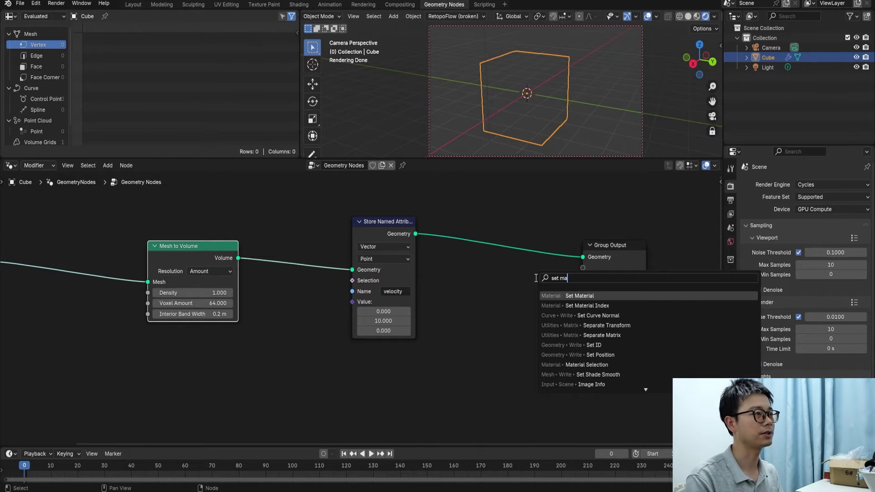
{"action": "key", "text": "Return"}
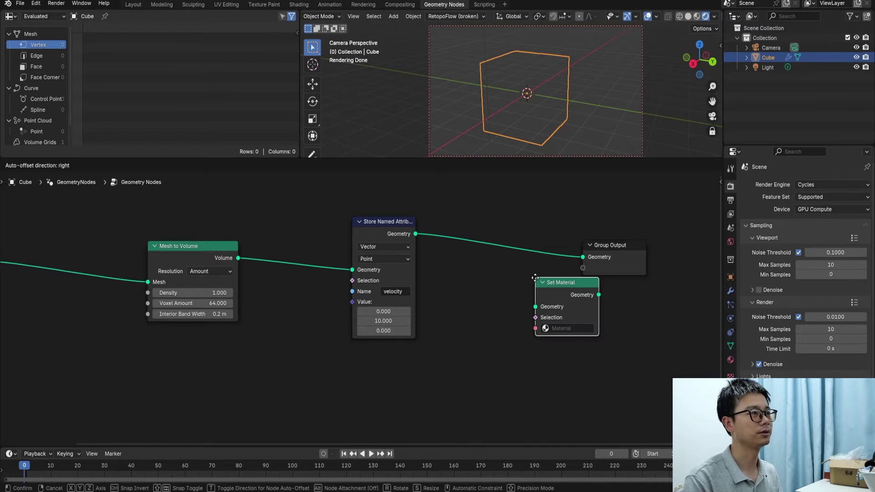
{"action": "left_click", "coordinate": [504, 231]}
{"action": "left_click", "coordinate": [480, 275]}
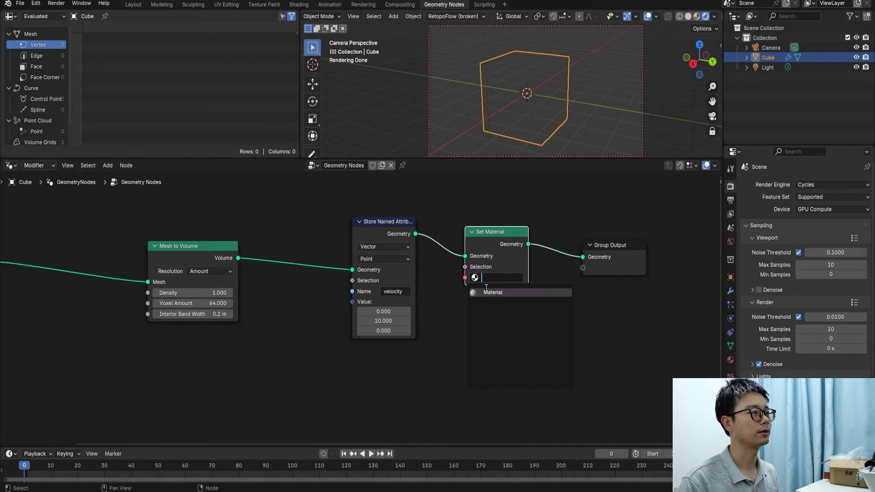
{"action": "left_click", "coordinate": [499, 287]}
{"action": "key", "text": "ctrl+s"}
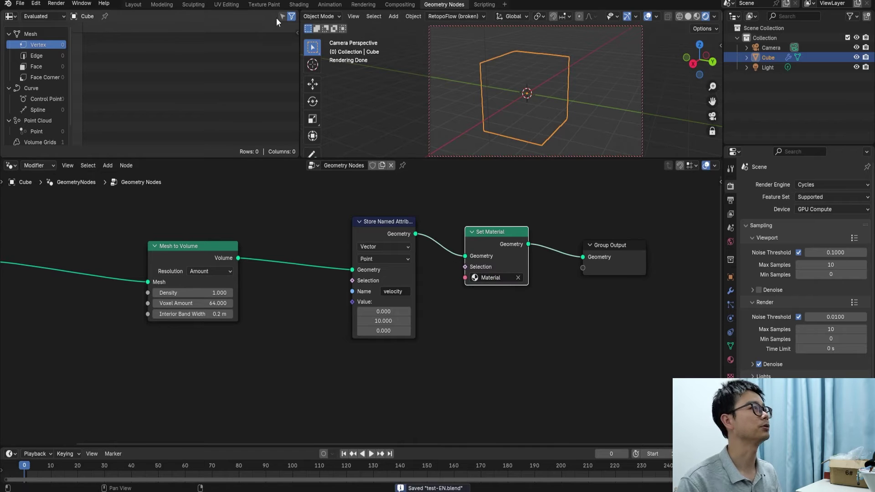
Open the Shading workspace in rendered view, move Material Output away from Principled BSDF and cut the link between them.
{"action": "left_click", "coordinate": [299, 5]}
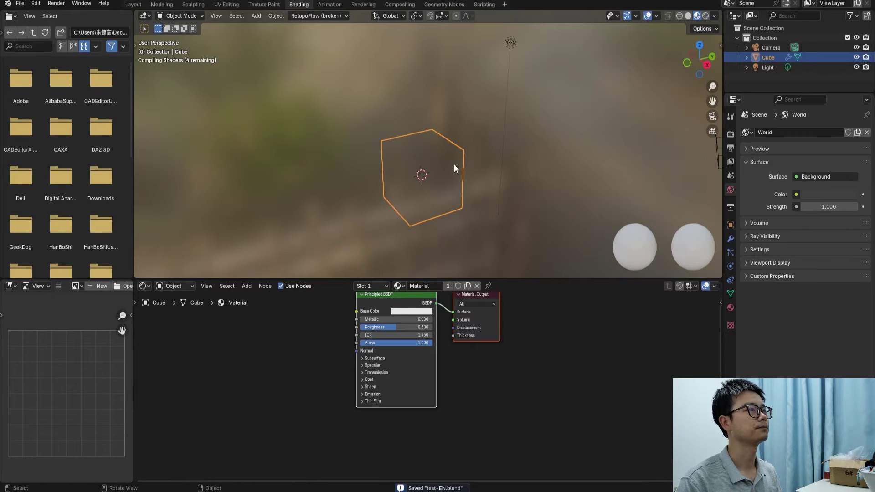
{"action": "left_click", "coordinate": [705, 15]}
{"action": "middle_click_drag", "start_coordinate": [447, 326], "coordinate": [413, 348]}
{"action": "left_click_drag", "start_coordinate": [462, 342], "coordinate": [584, 339]}
{"action": "right_click_drag", "start_coordinate": [417, 353], "coordinate": [424, 298], "text": "ctrl"}
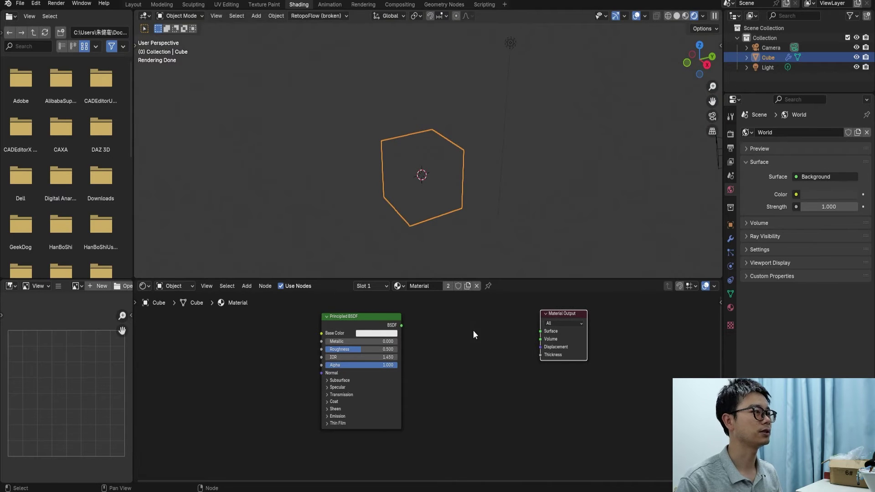
Add a Principled Volume shader and connect its output to the Volume input of Material Output.
{"action": "key", "text": "shift+a"}
{"action": "type", "text": "volum"}
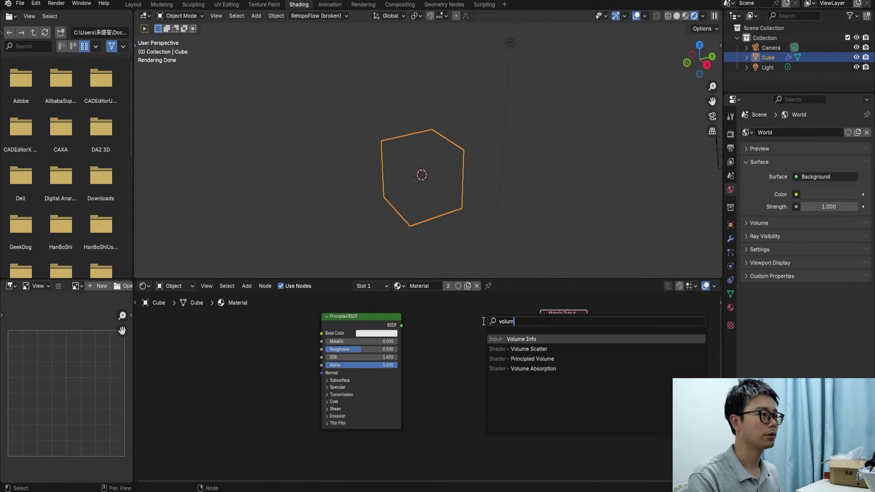
{"action": "left_click", "coordinate": [532, 359]}
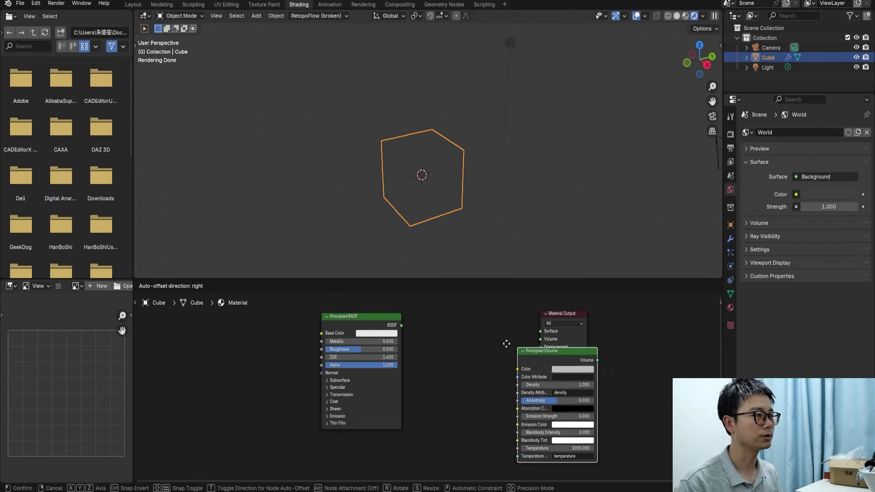
{"action": "left_click", "coordinate": [513, 321]}
{"action": "left_click_drag", "start_coordinate": [517, 325], "coordinate": [541, 339]}
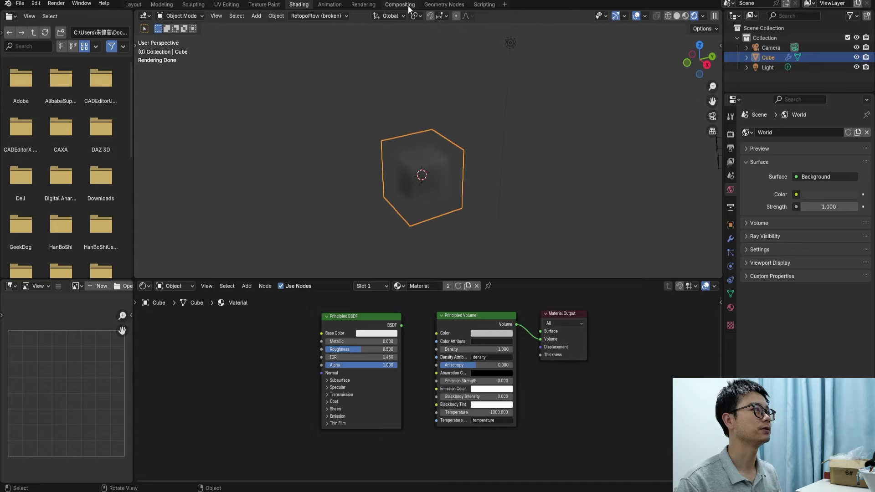
Return to the Geometry Nodes workspace and render a still image to check the volume's motion blur.
{"action": "left_click", "coordinate": [442, 5]}
{"action": "middle_click_drag", "start_coordinate": [442, 278], "coordinate": [514, 272]}
{"action": "left_click", "coordinate": [56, 3]}
{"action": "left_click", "coordinate": [76, 15]}
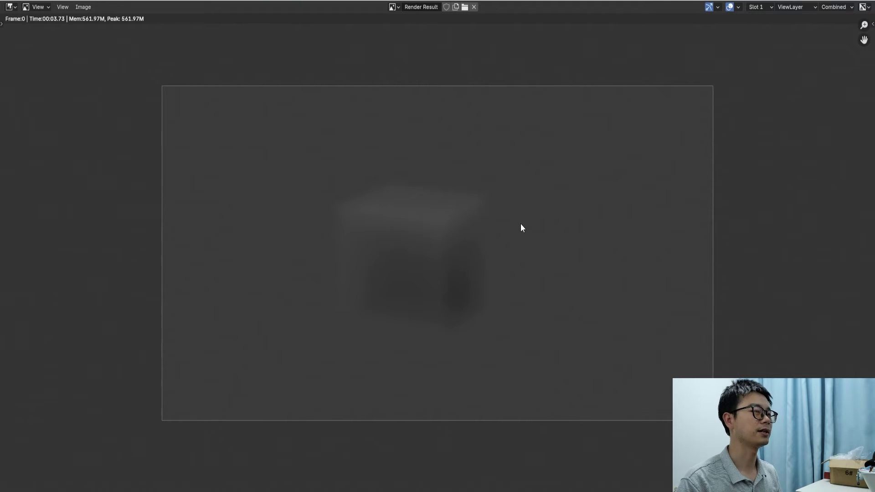
{"action": "key", "text": "Escape"}
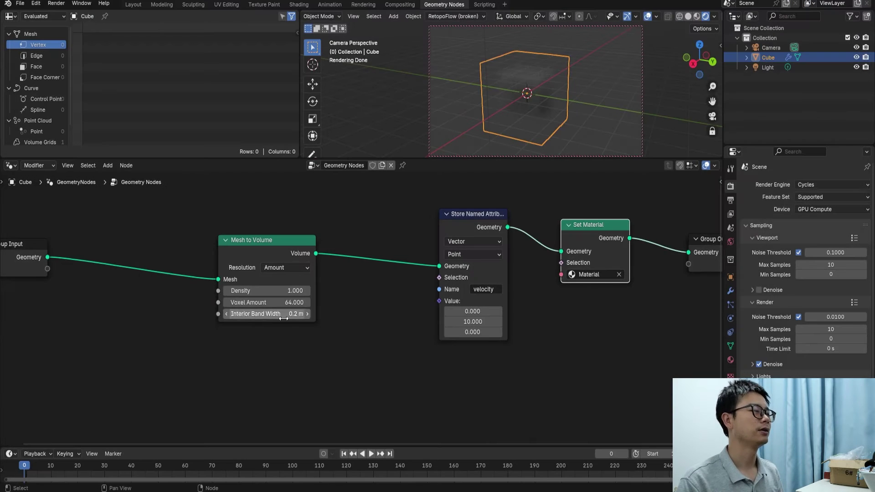
Reposition the Mesh to Volume node and remove it, keeping Group Input linked to Store Named Attribute.
{"action": "scroll", "coordinate": [246, 341], "scroll_direction": "down", "scroll_amount": 2}
{"action": "left_click_drag", "start_coordinate": [270, 266], "coordinate": [337, 241]}
{"action": "scroll", "coordinate": [336, 241], "scroll_direction": "down", "scroll_amount": 1}
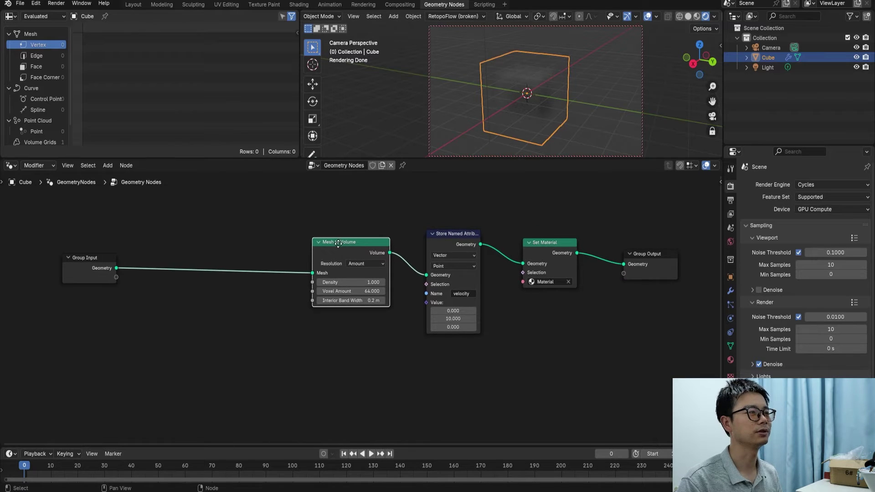
{"action": "middle_click_drag", "start_coordinate": [336, 241], "coordinate": [352, 249]}
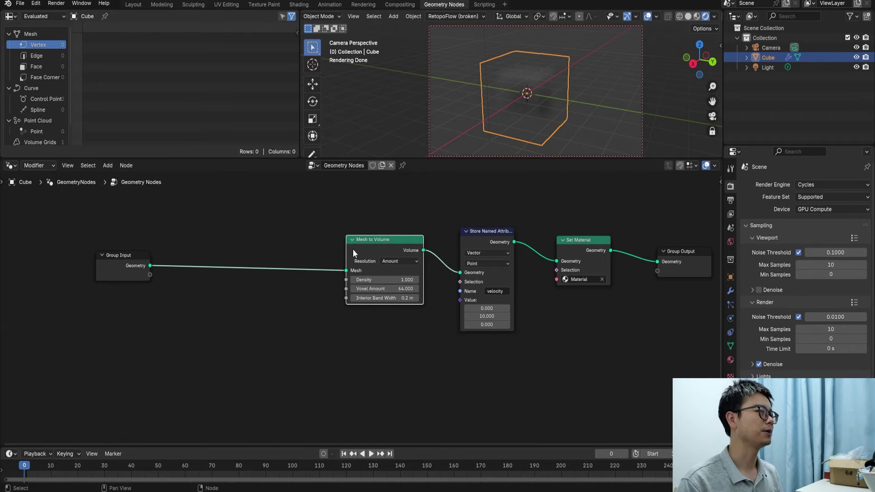
{"action": "left_click_drag", "start_coordinate": [353, 250], "coordinate": [290, 252]}
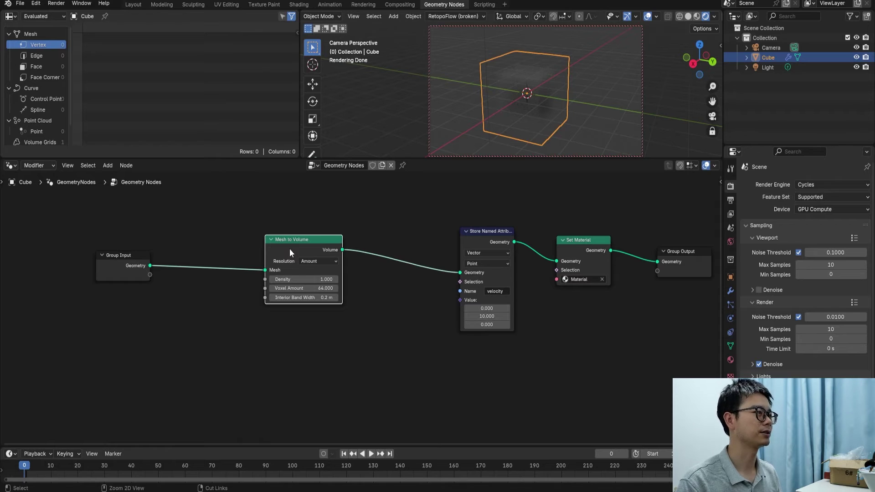
{"action": "key", "text": "ctrl+x"}
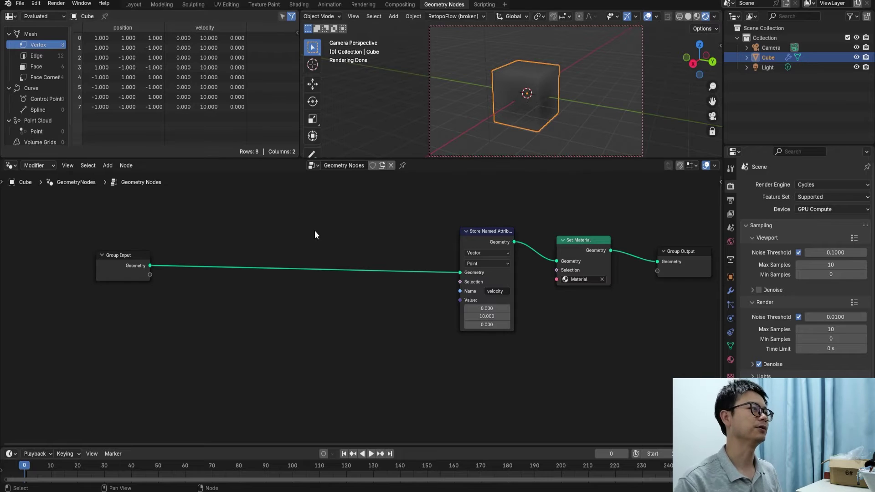
Move the Group Output node farther away from the Set Material node.
{"action": "scroll", "coordinate": [320, 239], "scroll_direction": "down", "scroll_amount": 2}
{"action": "middle_click_drag", "start_coordinate": [327, 253], "coordinate": [222, 256]}
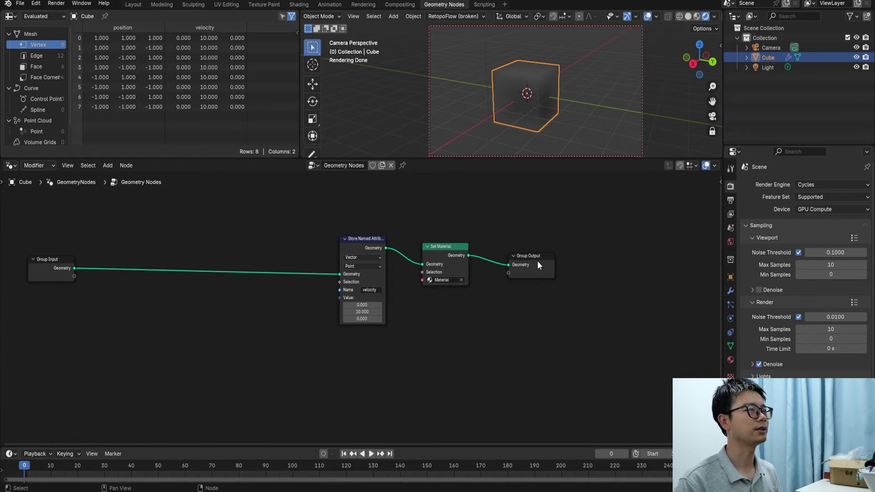
{"action": "left_click_drag", "start_coordinate": [537, 261], "coordinate": [608, 263]}
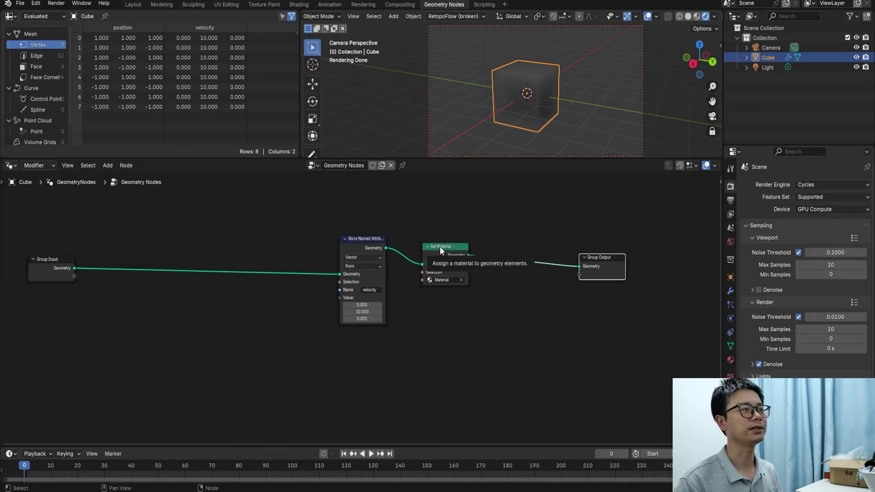
Move the Store Named Attribute and Set Material nodes together closer to Group Input.
{"action": "left_click_drag", "start_coordinate": [354, 224], "coordinate": [405, 254]}
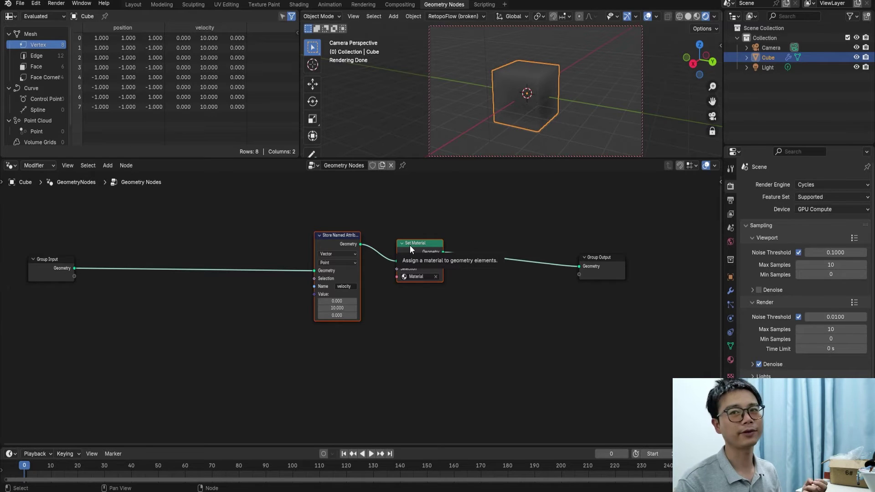
{"action": "left_click_drag", "start_coordinate": [410, 249], "coordinate": [358, 249]}
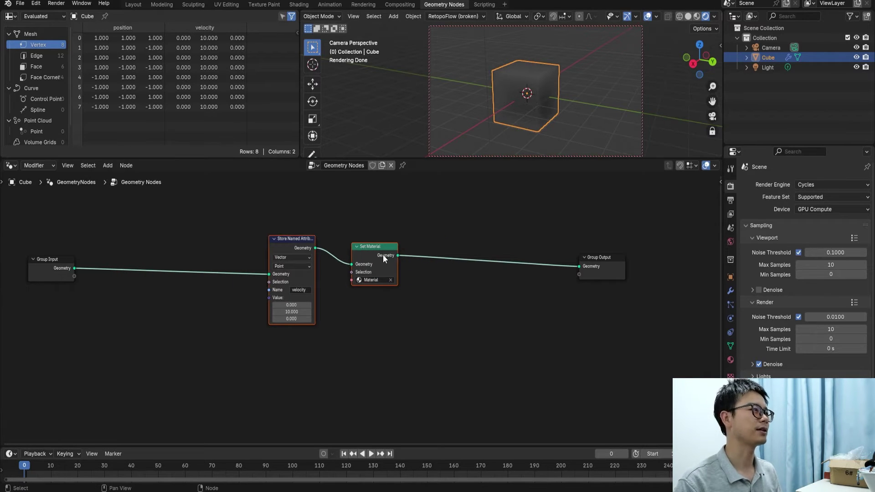
{"action": "middle_click_drag", "start_coordinate": [383, 254], "coordinate": [388, 256]}
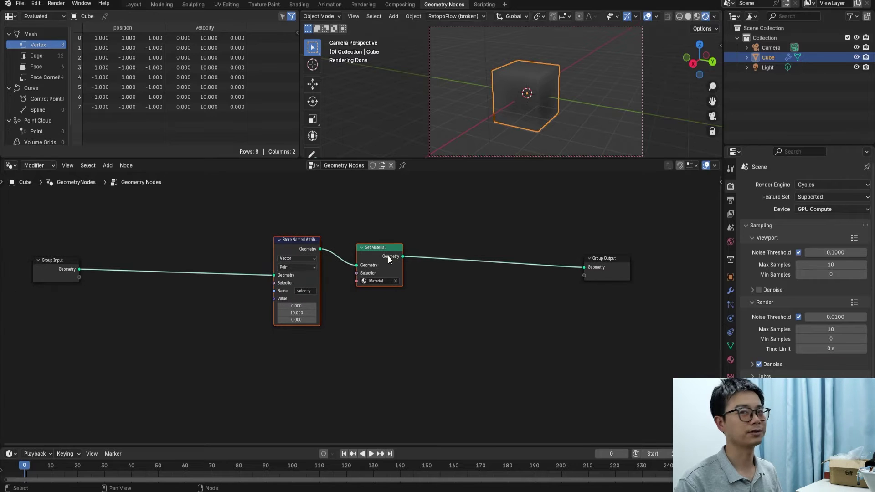
{"action": "scroll", "coordinate": [357, 245], "scroll_direction": "down", "scroll_amount": 1}
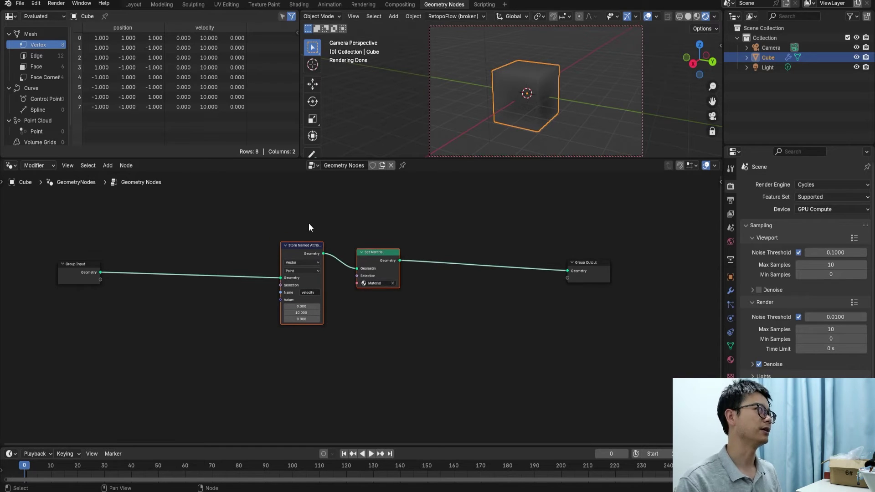
{"action": "left_click_drag", "start_coordinate": [310, 223], "coordinate": [369, 294]}
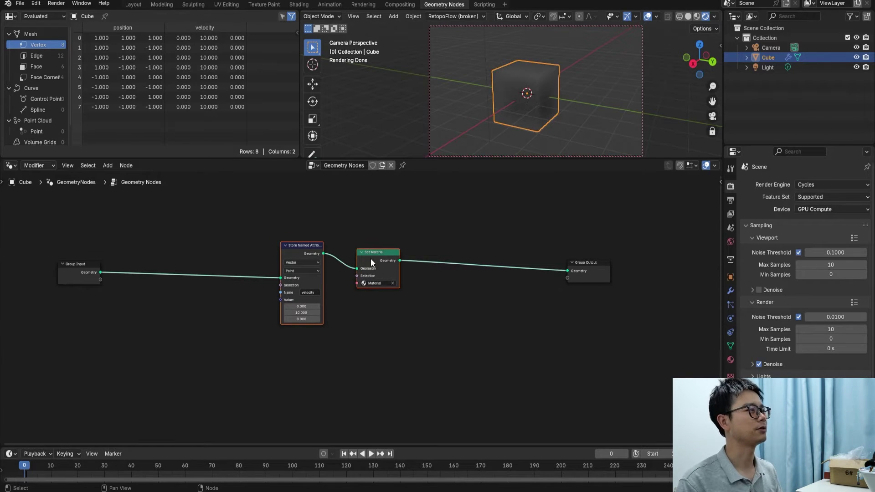
{"action": "middle_click_drag", "start_coordinate": [371, 259], "coordinate": [399, 254]}
{"action": "key", "text": "ctrl+x"}
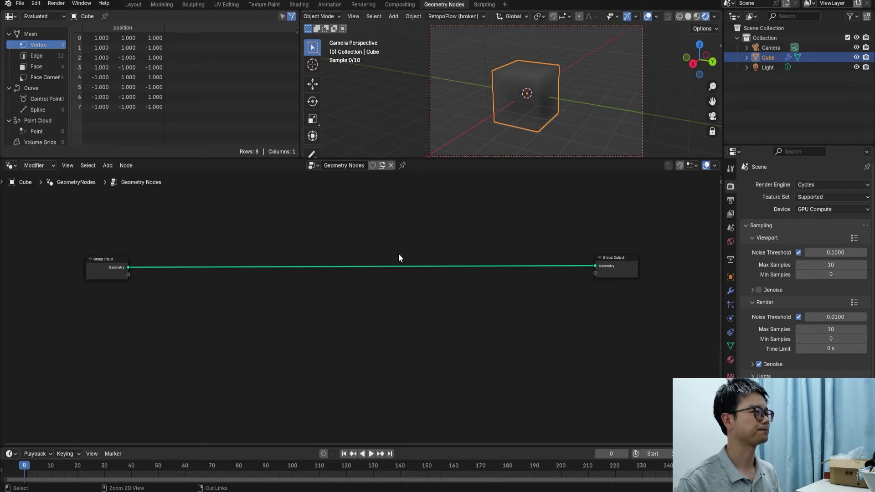
{"action": "key", "text": "ctrl+z"}
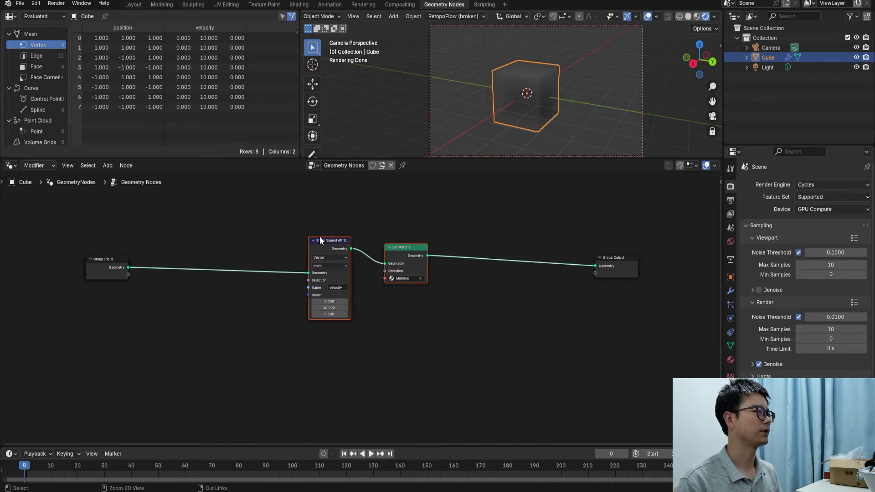
Dissolve only the Set Material node so Store Named Attribute links directly to Group Output.
{"action": "left_click", "coordinate": [406, 298]}
{"action": "left_click", "coordinate": [399, 244]}
{"action": "key", "text": "ctrl+x"}
{"action": "left_click_drag", "start_coordinate": [352, 248], "coordinate": [296, 248]}
{"action": "key", "text": "Escape"}
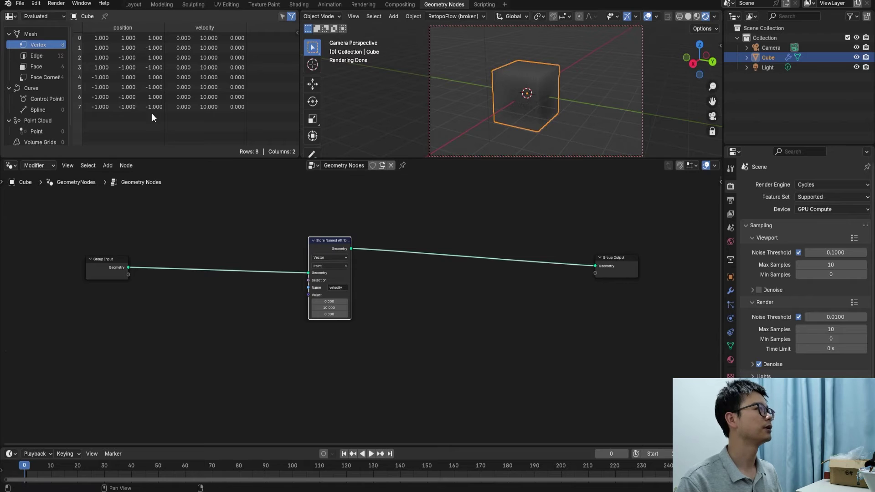
Import Standing Death Forward 01.fbx from the proximity folder with the standard FBX importer.
{"action": "left_click", "coordinate": [20, 3]}
{"action": "mouse_move", "coordinate": [83, 132]}
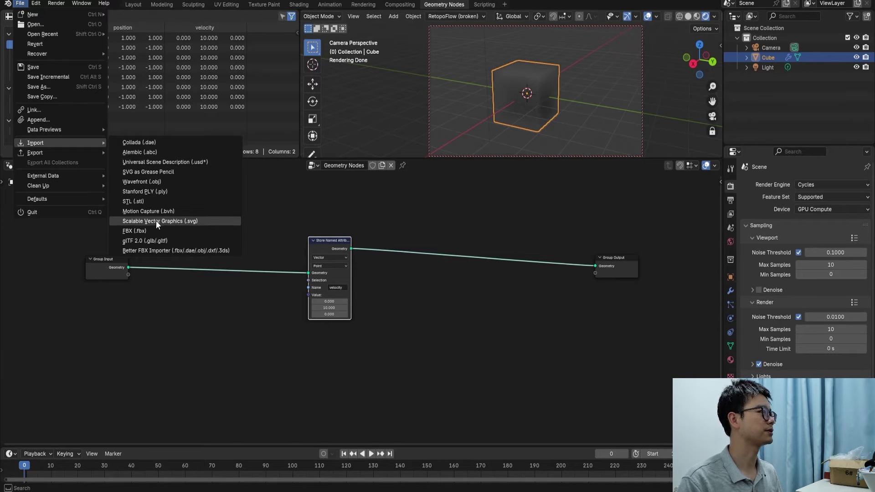
{"action": "left_click", "coordinate": [155, 234]}
{"action": "left_click", "coordinate": [605, 125]}
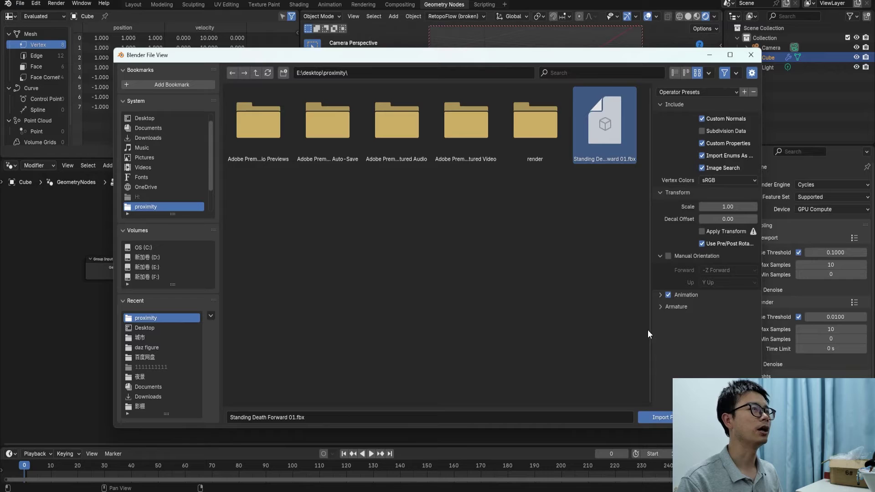
{"action": "left_click", "coordinate": [660, 416]}
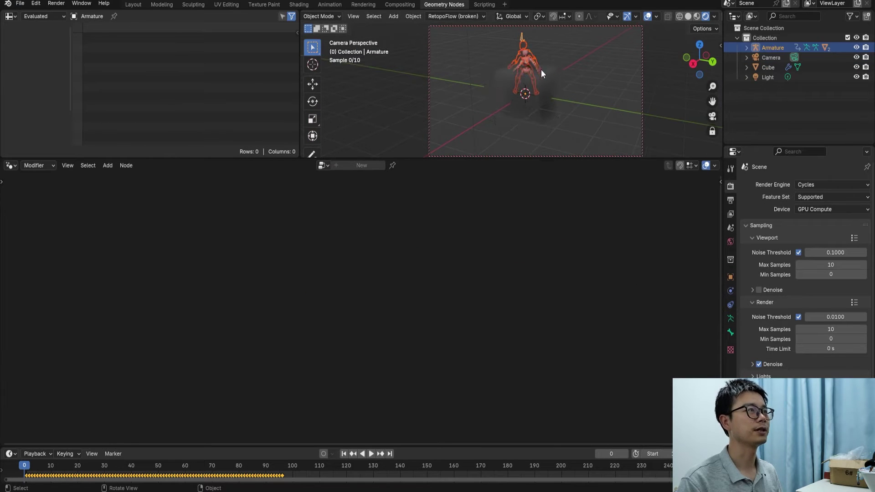
{"action": "middle_click_drag", "start_coordinate": [552, 78], "coordinate": [557, 74]}
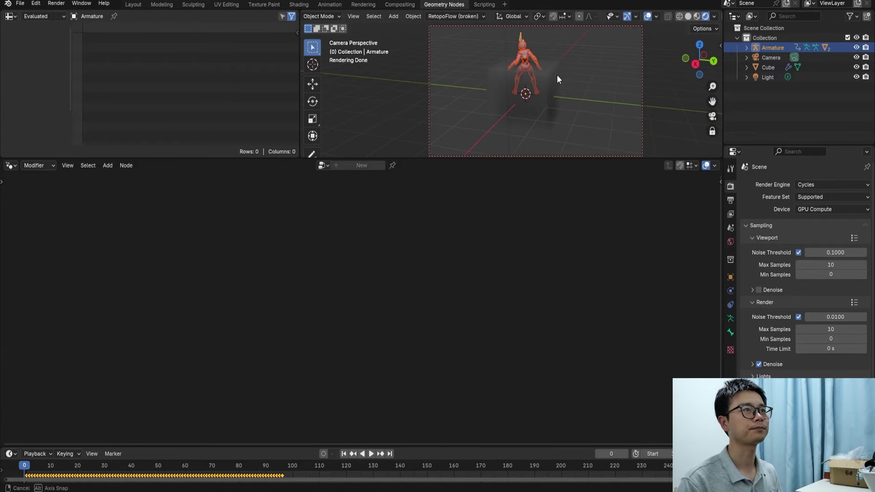
Hide the imported Armature and its Beta_Joints and Beta_Surface meshes in the viewport.
{"action": "left_click", "coordinate": [857, 47]}
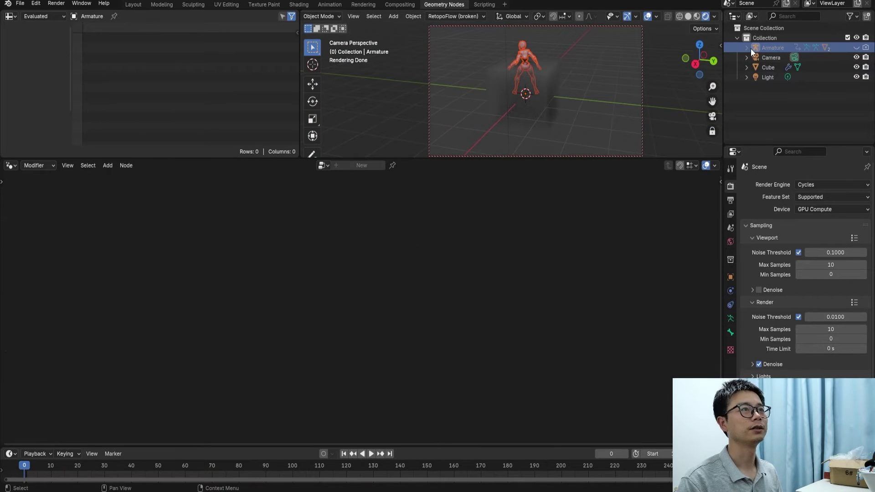
{"action": "left_click", "coordinate": [746, 48]}
{"action": "left_click", "coordinate": [856, 87]}
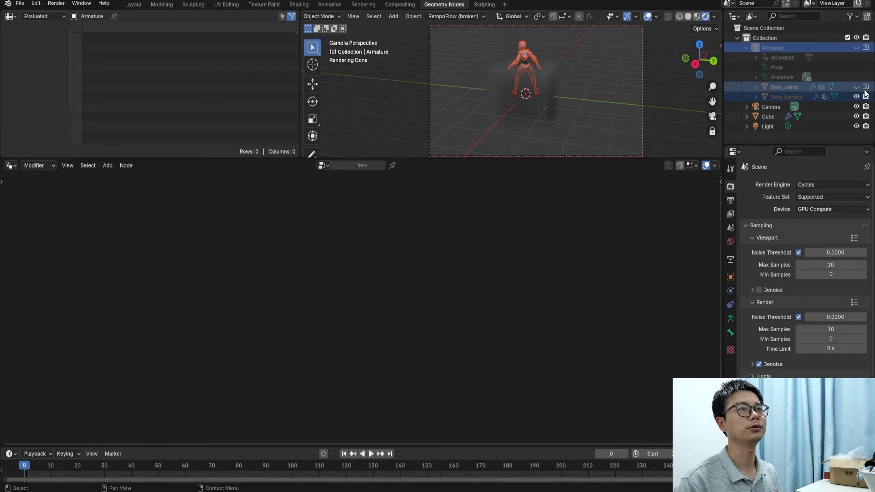
{"action": "left_click", "coordinate": [856, 97]}
{"action": "left_click", "coordinate": [780, 89]}
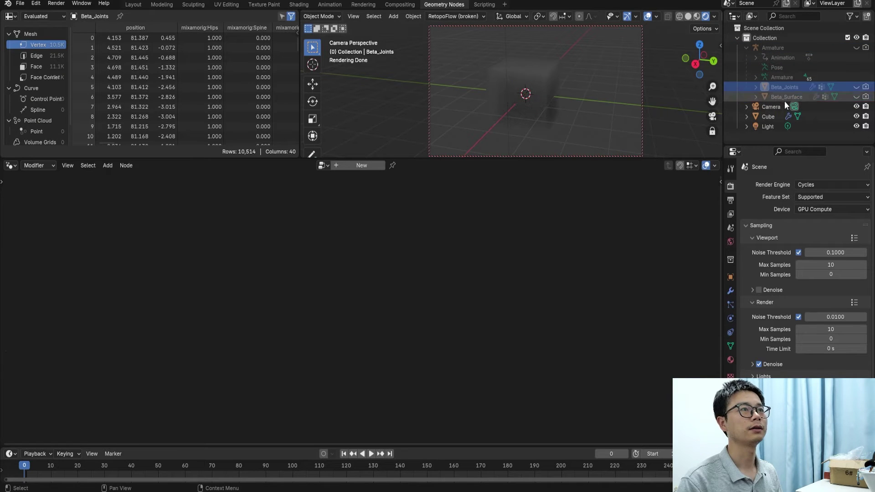
Rename the Cube object as "motion blur".
{"action": "left_click", "coordinate": [769, 116]}
{"action": "double_click", "coordinate": [769, 116]}
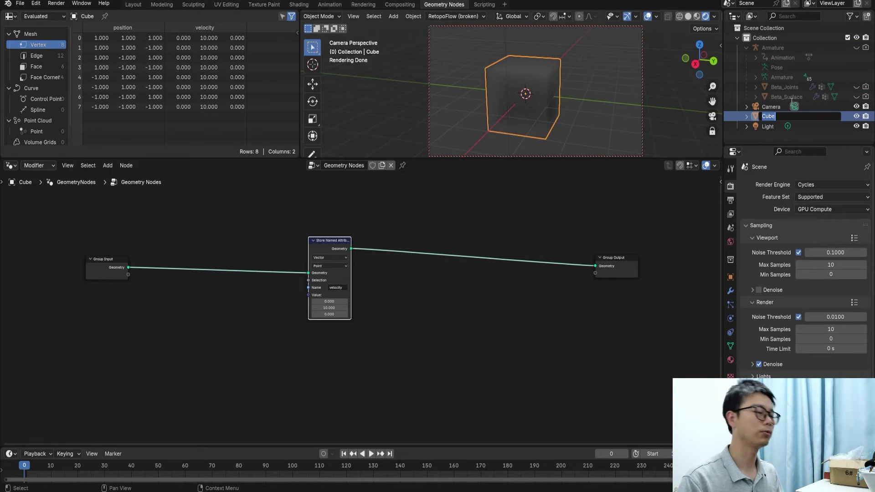
{"action": "type", "text": "motion blur"}
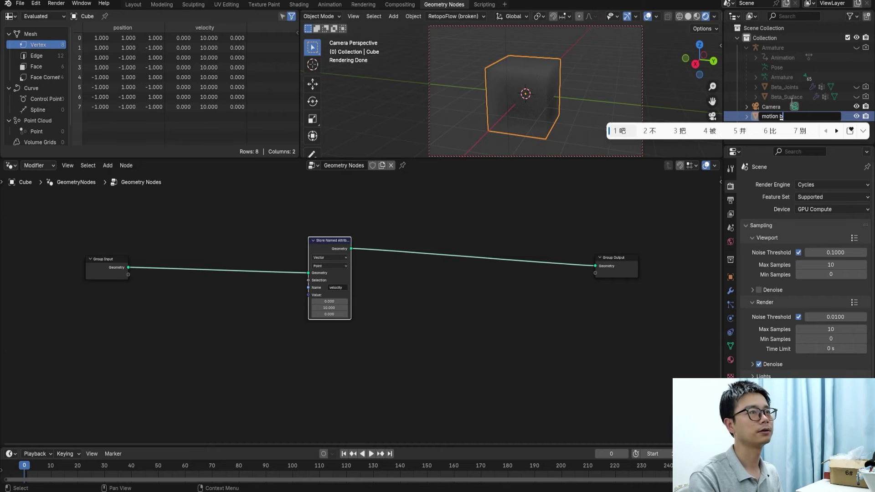
{"action": "key", "text": "Return"}
{"action": "key", "text": "Return"}
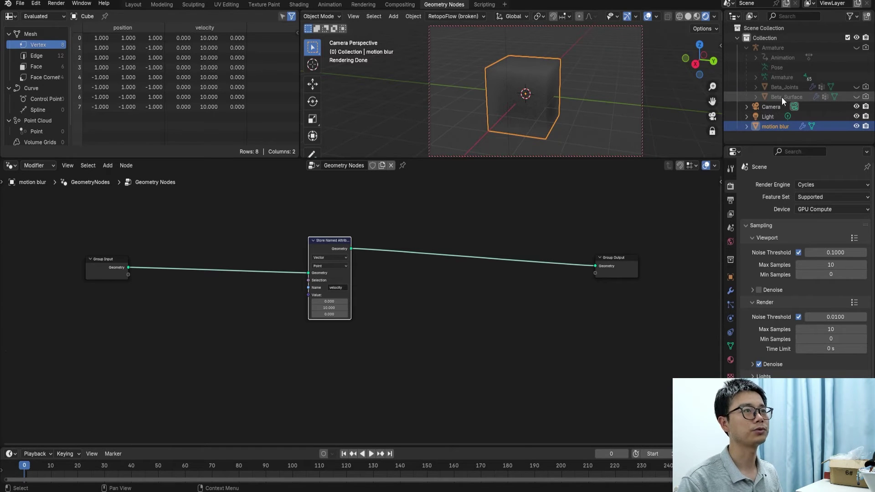
Add an Object Info node for Beta_Surface and feed its Geometry into Store Named Attribute in place of Group Input.
{"action": "left_click_drag", "start_coordinate": [782, 97], "coordinate": [197, 240]}
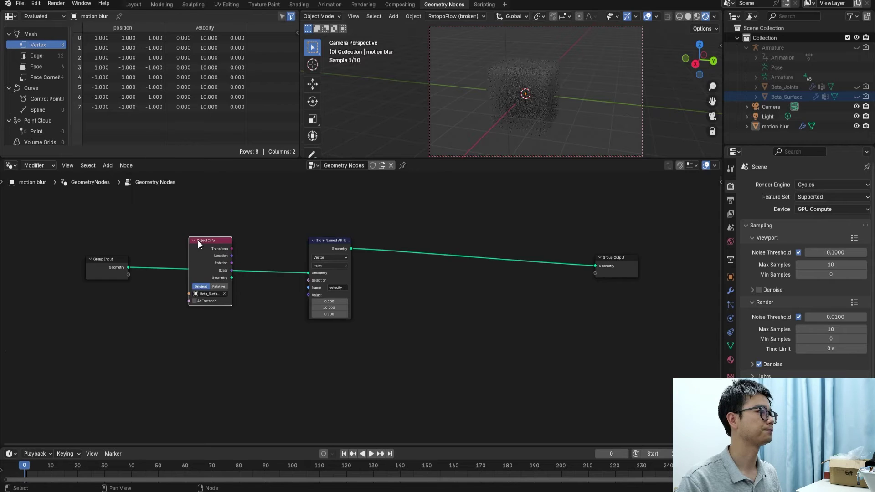
{"action": "scroll", "coordinate": [198, 240], "scroll_direction": "up", "scroll_amount": 3}
{"action": "middle_click_drag", "start_coordinate": [197, 242], "coordinate": [373, 268]}
{"action": "left_click_drag", "start_coordinate": [206, 276], "coordinate": [75, 283]}
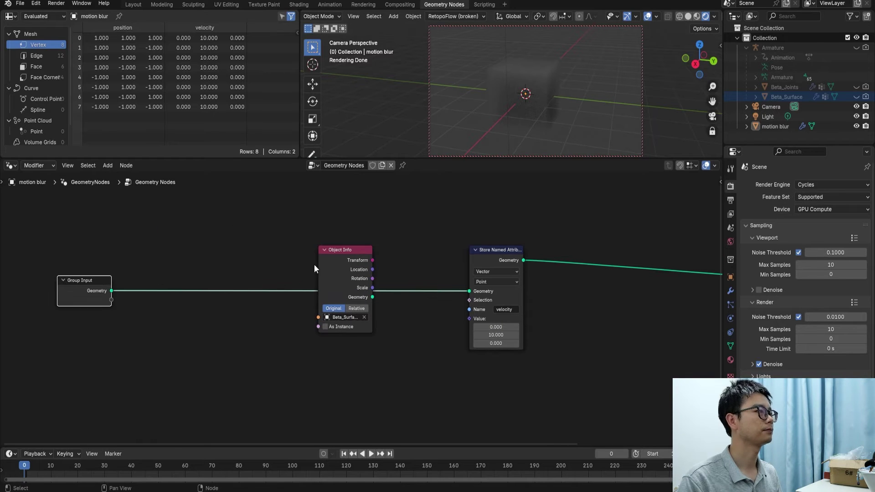
{"action": "left_click_drag", "start_coordinate": [338, 260], "coordinate": [226, 258]}
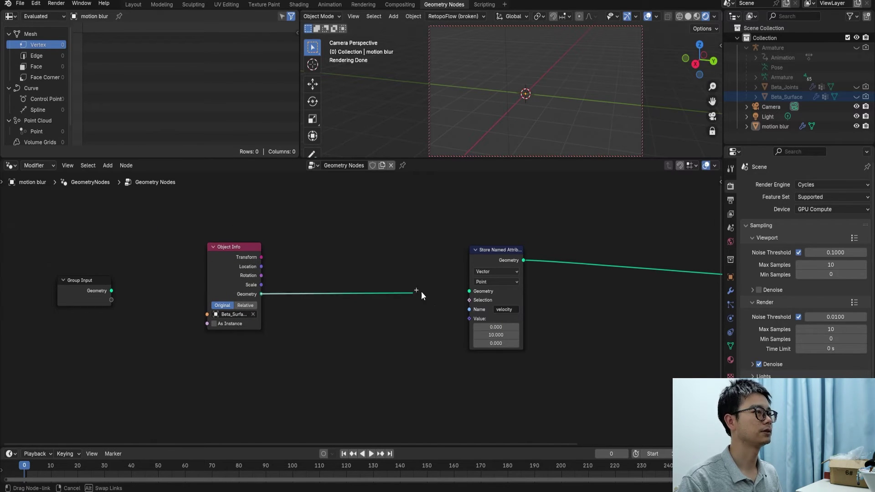
{"action": "left_click_drag", "start_coordinate": [422, 292], "coordinate": [461, 288]}
Insert a Realize Instances node on the link between Object Info and Store Named Attribute.
{"action": "key", "text": "shift+a"}
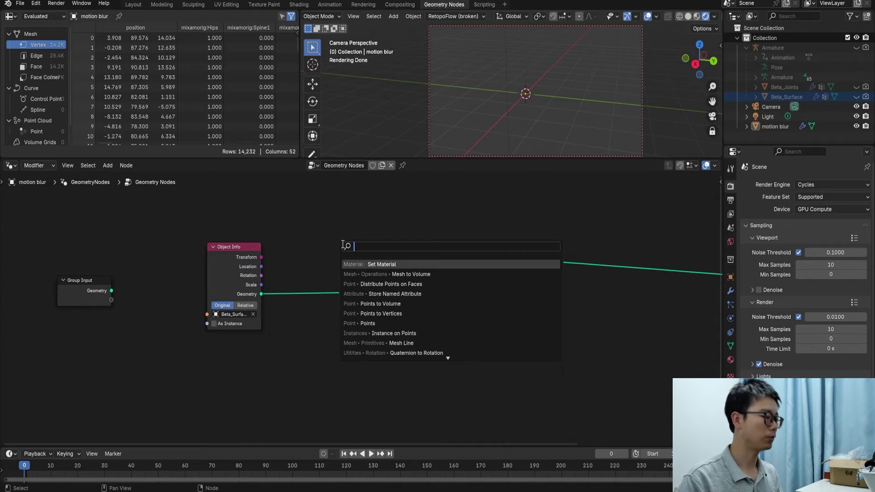
{"action": "type", "text": "real"}
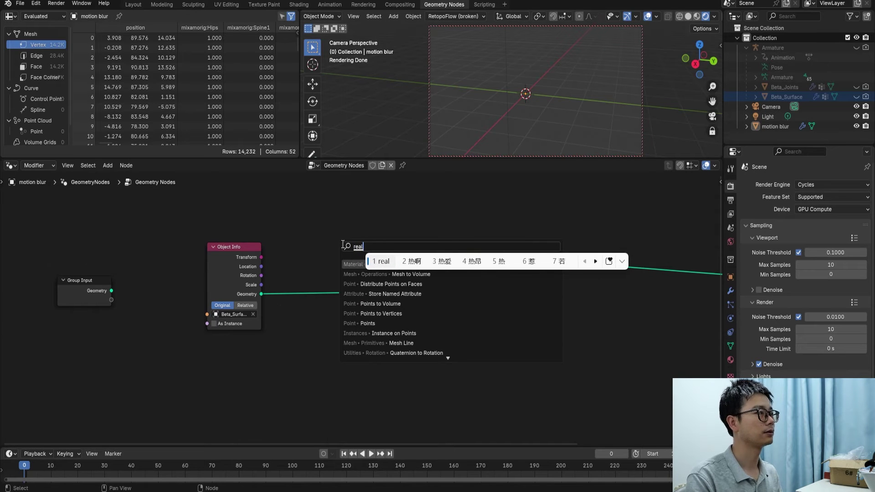
{"action": "type", "text": "i"}
{"action": "key", "text": "Return"}
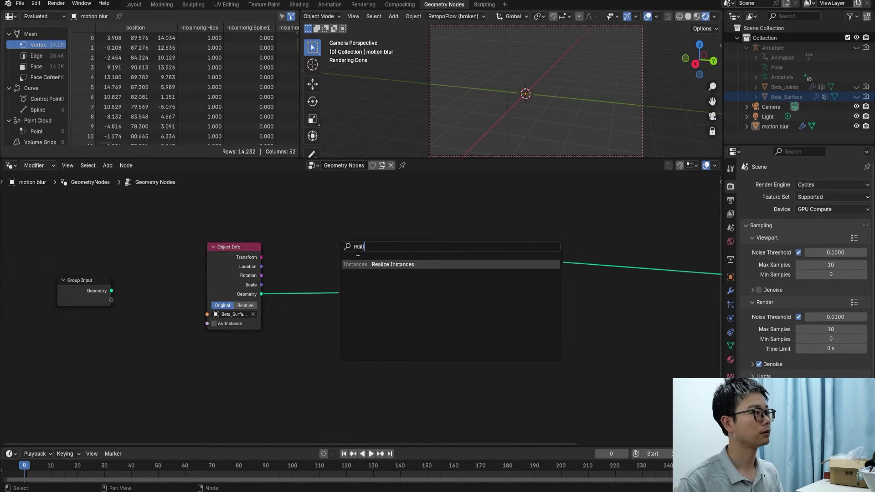
{"action": "left_click", "coordinate": [365, 260]}
{"action": "key", "text": "shift+a"}
{"action": "type", "text": "reali"}
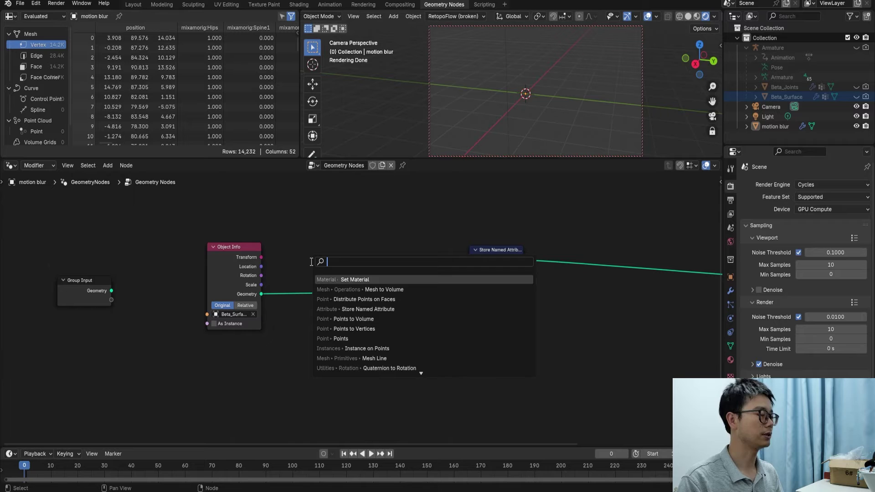
{"action": "key", "text": "Return"}
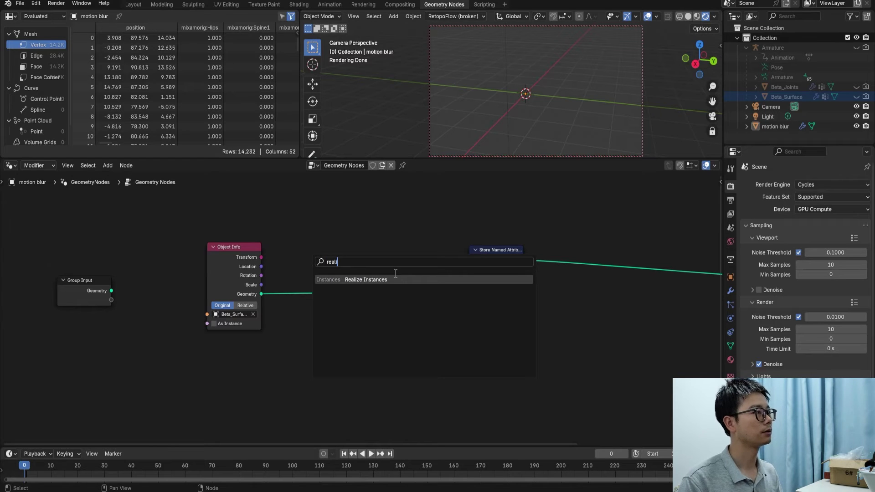
{"action": "left_click", "coordinate": [391, 279]}
{"action": "left_click", "coordinate": [323, 269]}
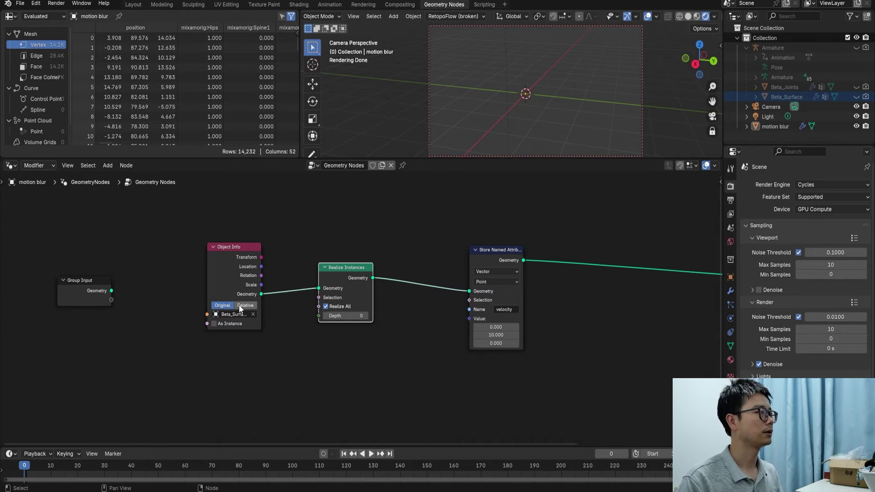
Set the Object Info node's transform space to Relative and view the character through the 3D viewport.
{"action": "scroll", "coordinate": [239, 305], "scroll_direction": "up", "scroll_amount": 3}
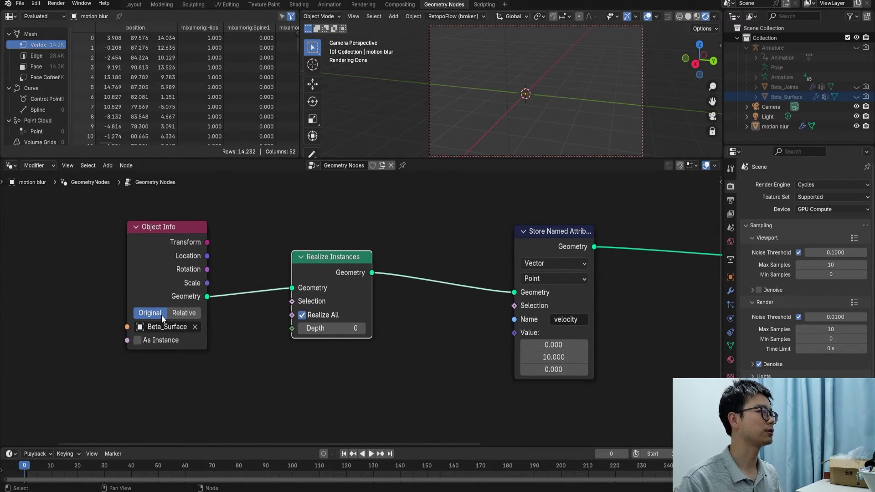
{"action": "left_click", "coordinate": [185, 313]}
{"action": "middle_click_drag", "start_coordinate": [527, 67], "coordinate": [539, 82]}
{"action": "scroll", "coordinate": [539, 81], "scroll_direction": "up", "scroll_amount": 2}
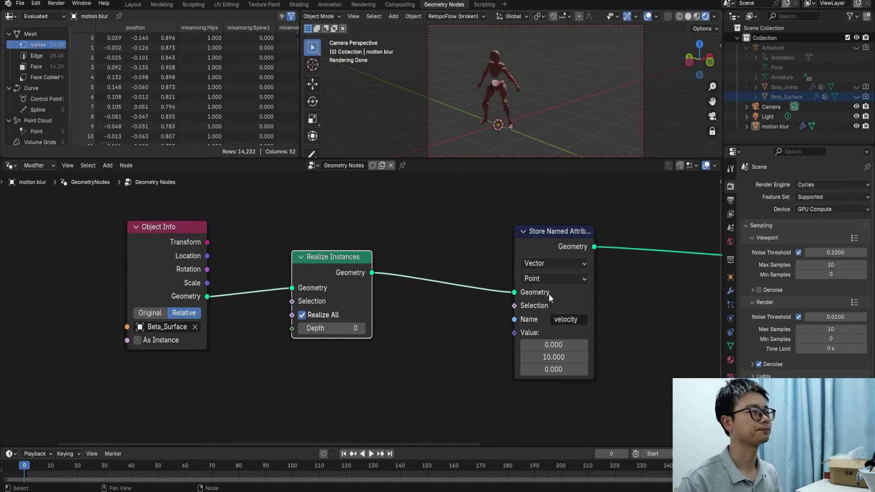
Move the Realize Instances node slightly up to align with the Object Info node.
{"action": "middle_click_drag", "start_coordinate": [553, 274], "coordinate": [492, 292]}
{"action": "left_click_drag", "start_coordinate": [289, 246], "coordinate": [285, 232]}
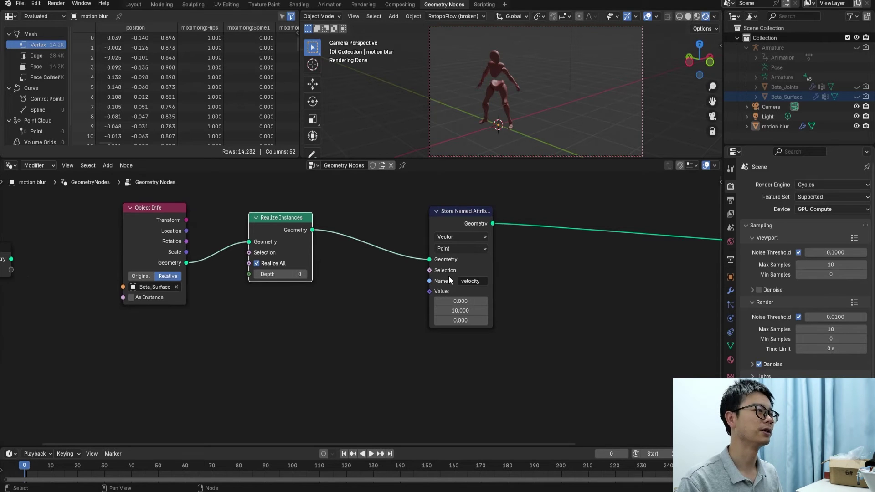
{"action": "middle_click_drag", "start_coordinate": [449, 276], "coordinate": [467, 263]}
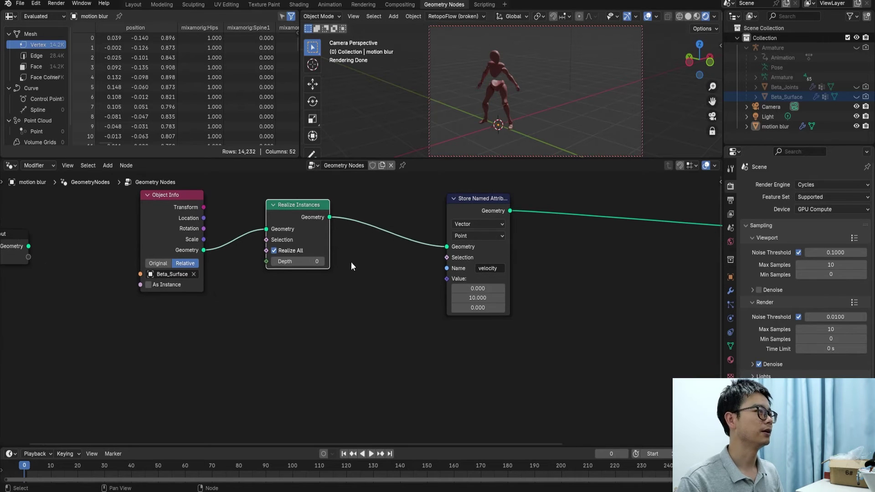
{"action": "left_click", "coordinate": [56, 3]}
Add a Noise Texture node with its Fac output linked to the Value input of Store Named Attribute.
{"action": "scroll", "coordinate": [303, 272], "scroll_direction": "down", "scroll_amount": 2}
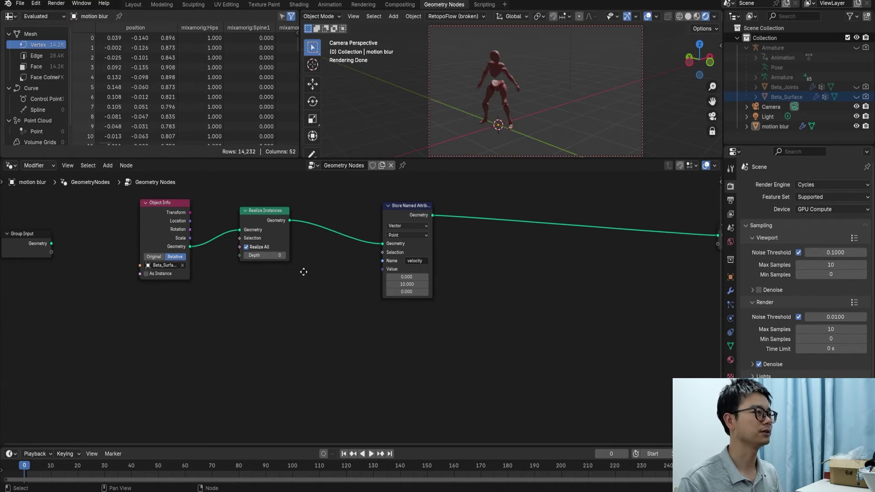
{"action": "key", "text": "shift+a"}
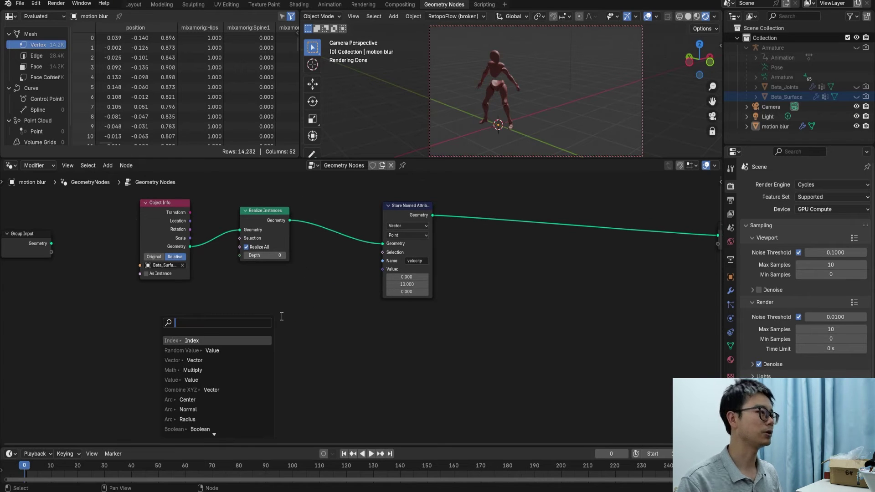
{"action": "type", "text": "noise"}
{"action": "key", "text": "Return"}
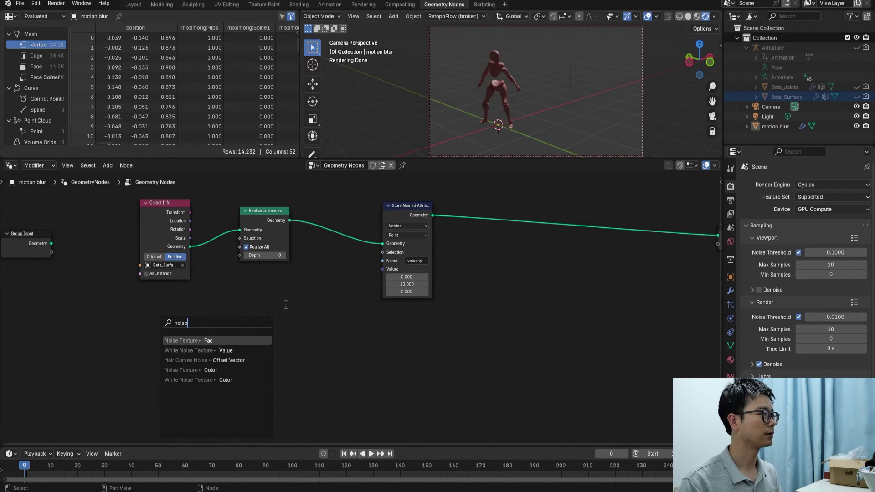
{"action": "left_click", "coordinate": [238, 340]}
{"action": "right_click", "coordinate": [269, 313]}
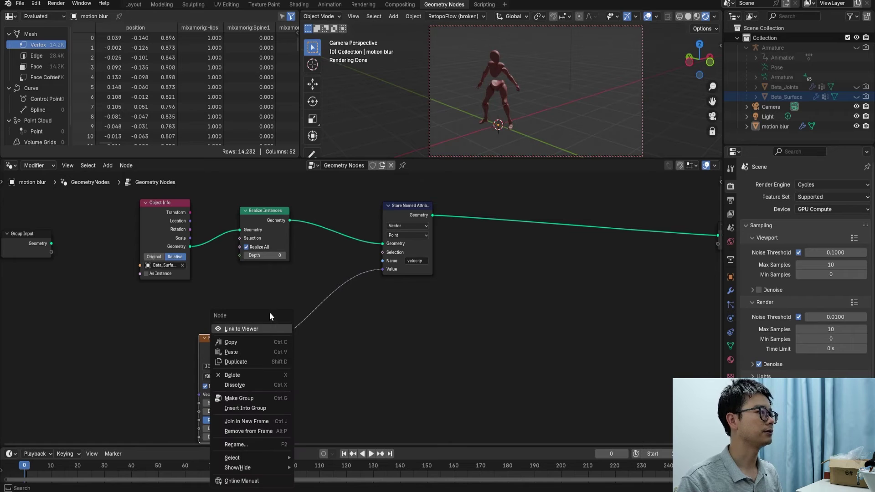
Cut the Noise Texture's link to Store Named Attribute and add a vector Map Range node fed by the Noise Texture's Color output.
{"action": "right_click_drag", "start_coordinate": [318, 323], "coordinate": [287, 292], "text": "ctrl"}
{"action": "scroll", "coordinate": [283, 359], "scroll_direction": "up", "scroll_amount": 1}
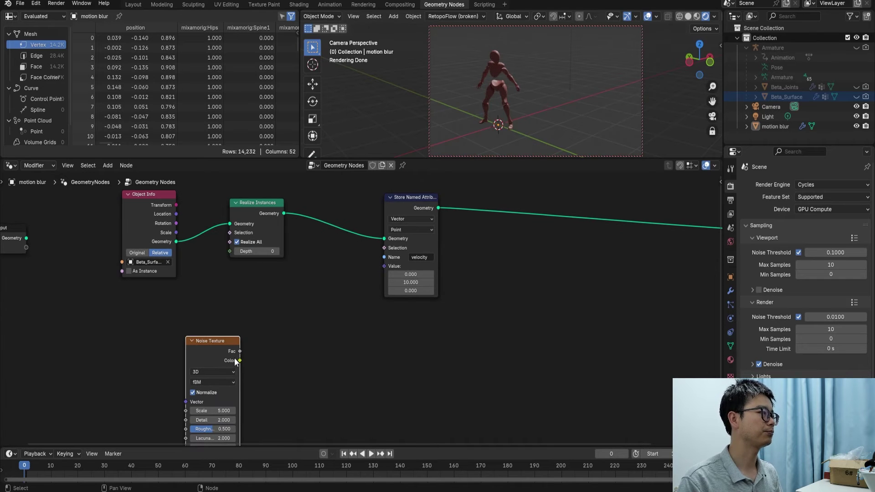
{"action": "left_click_drag", "start_coordinate": [240, 360], "coordinate": [286, 347]}
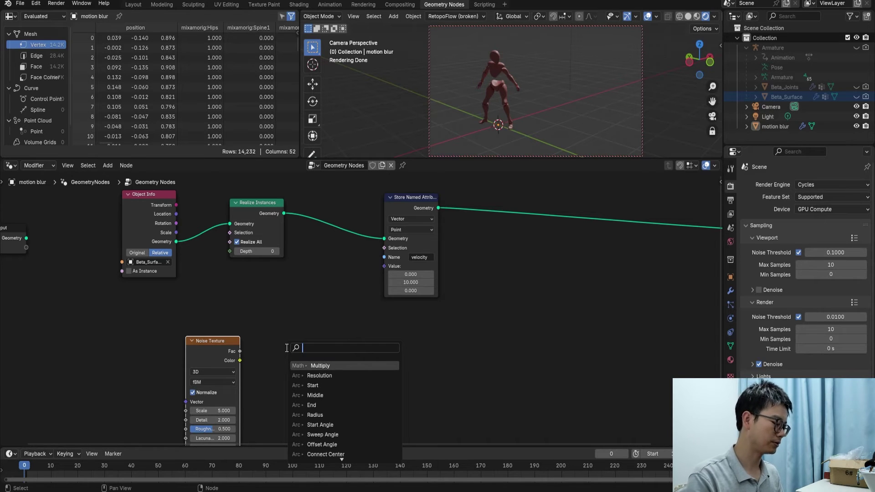
{"action": "type", "text": "map r"}
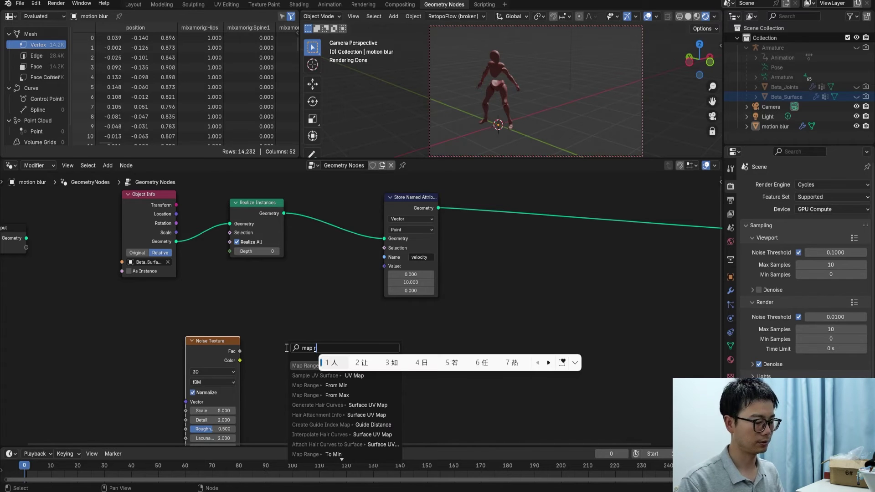
{"action": "key", "text": "Return"}
{"action": "left_click", "coordinate": [313, 365]}
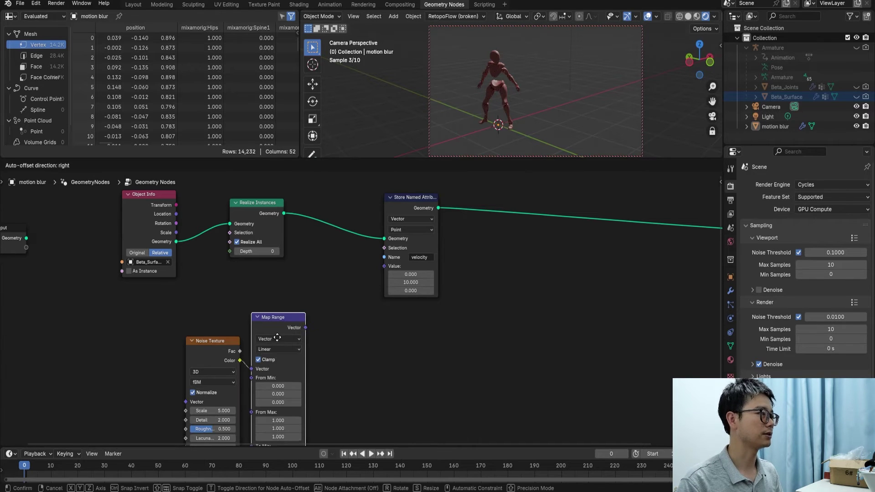
{"action": "left_click", "coordinate": [281, 340]}
Set the Map Range node's To Min to -1 on all axes and link its Vector output to Store Named Attribute's Value input.
{"action": "middle_click_drag", "start_coordinate": [286, 342], "coordinate": [314, 242]}
{"action": "left_click_drag", "start_coordinate": [305, 363], "coordinate": [305, 380]}
{"action": "type", "text": "-1"}
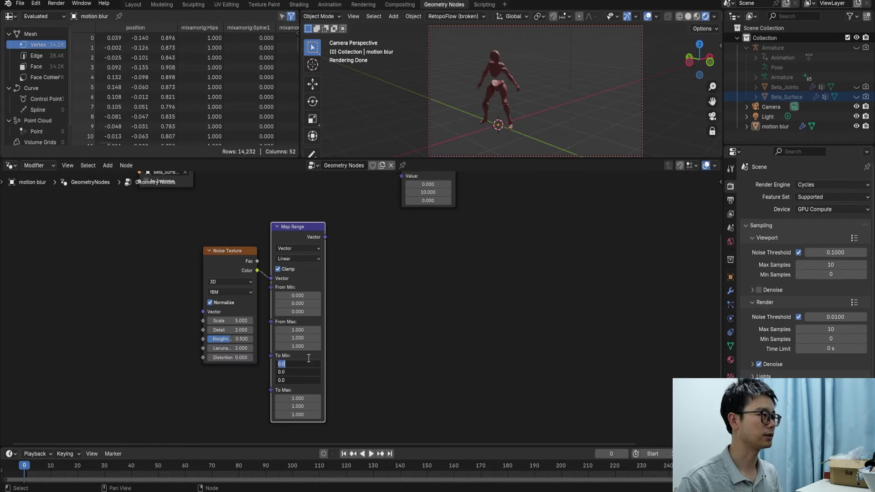
{"action": "key", "text": "Return"}
{"action": "middle_click_drag", "start_coordinate": [341, 299], "coordinate": [353, 355]}
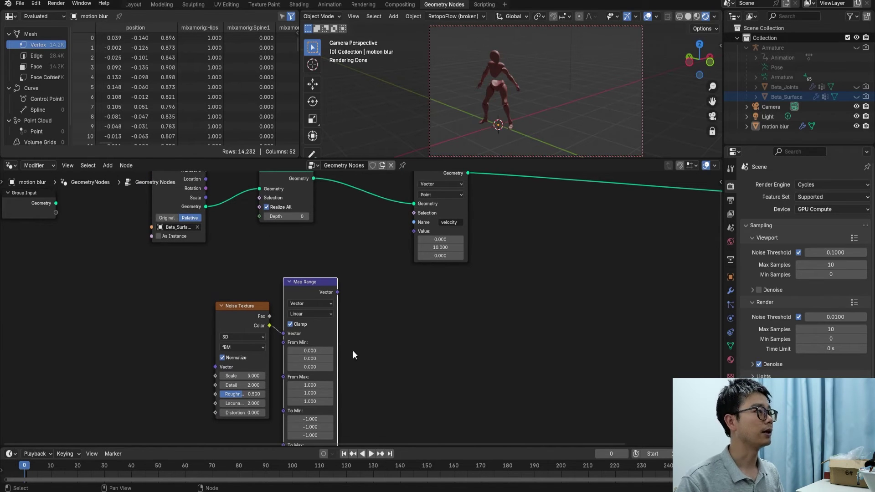
{"action": "left_click_drag", "start_coordinate": [338, 292], "coordinate": [414, 236]}
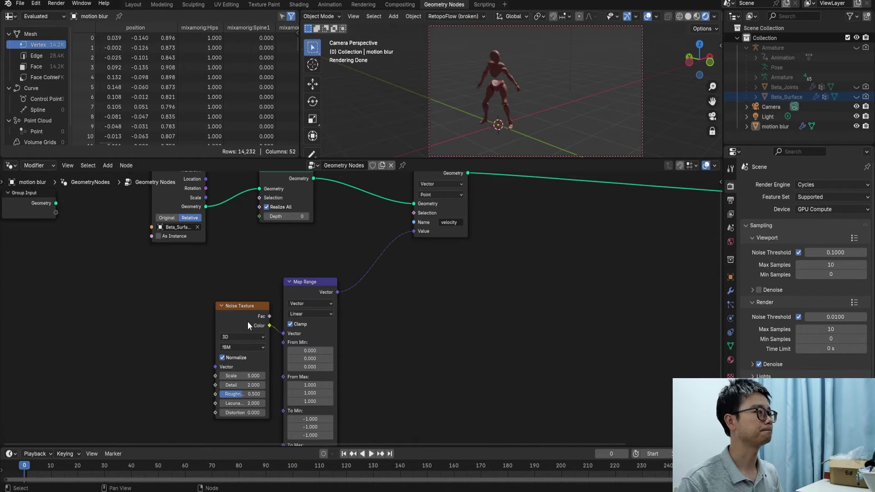
Set the Noise Texture node's dimensions to 4D.
{"action": "scroll", "coordinate": [248, 321], "scroll_direction": "up", "scroll_amount": 2}
{"action": "middle_click_drag", "start_coordinate": [233, 346], "coordinate": [265, 334]}
{"action": "left_click", "coordinate": [265, 332]}
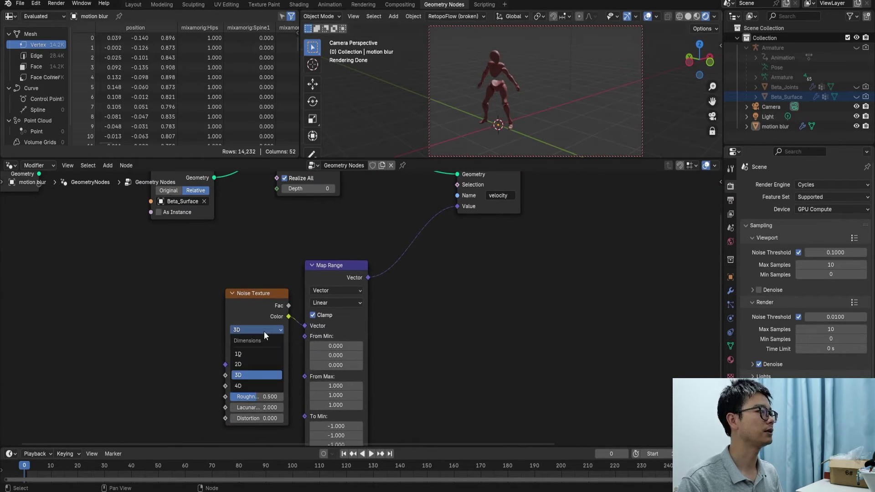
{"action": "left_click", "coordinate": [255, 383]}
Add a Scene Time node with its Seconds output linked to the Noise Texture's W input, placed below and beside it.
{"action": "left_click_drag", "start_coordinate": [225, 375], "coordinate": [151, 373]}
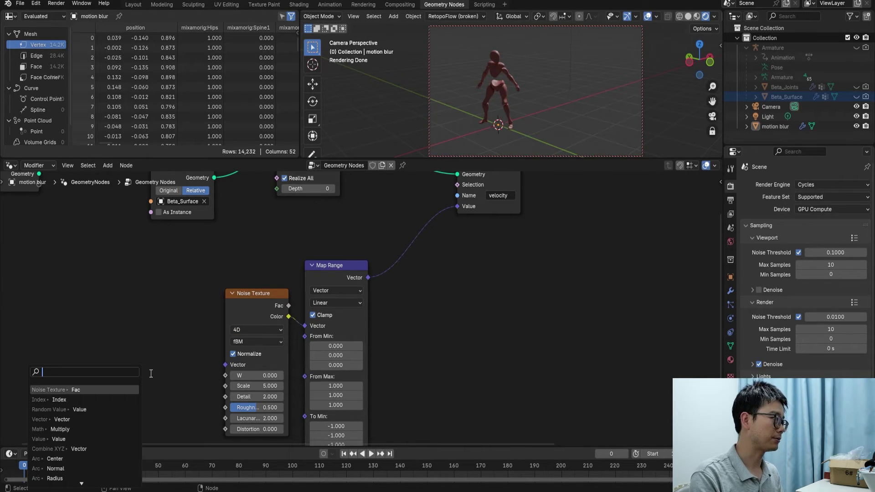
{"action": "type", "text": "sc"}
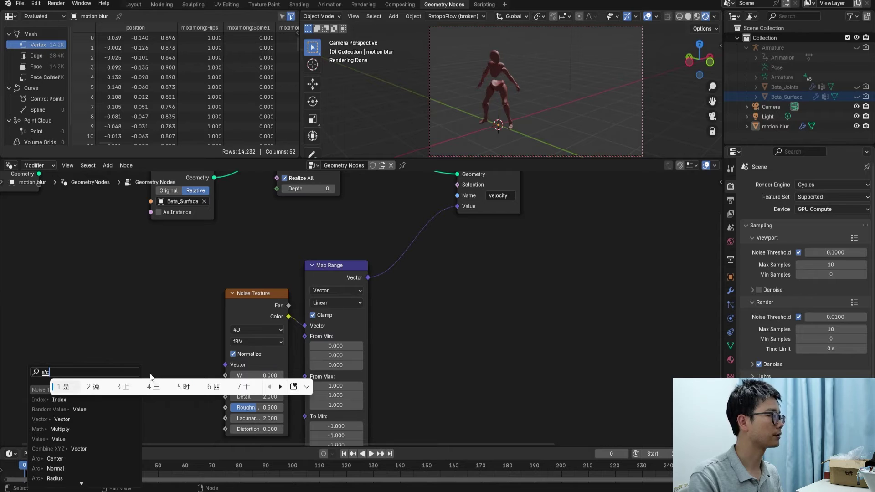
{"action": "type", "text": "en"}
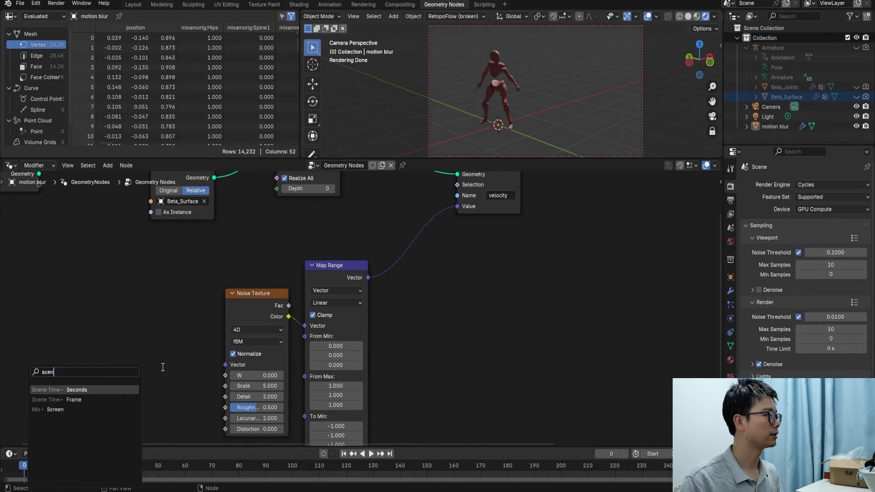
{"action": "left_click", "coordinate": [101, 387]}
{"action": "left_click", "coordinate": [167, 383]}
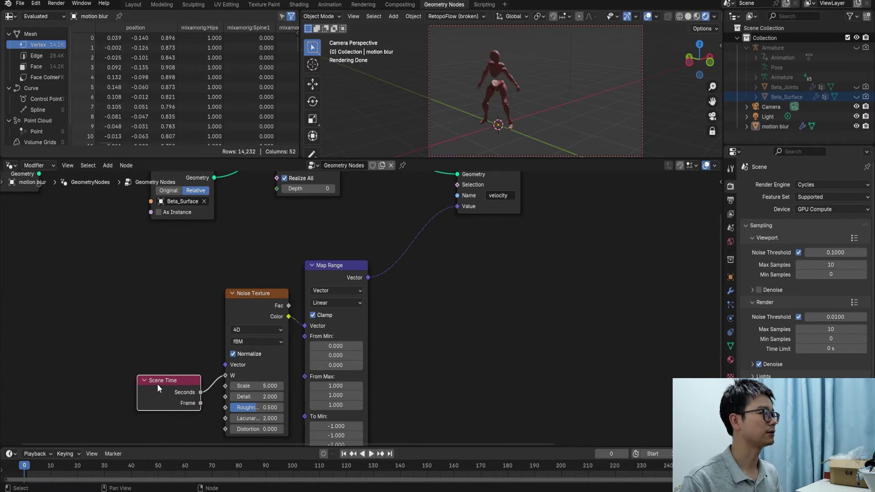
{"action": "left_click_drag", "start_coordinate": [158, 384], "coordinate": [147, 401]}
Add an Index node linked to the Noise Texture's Vector input.
{"action": "left_click_drag", "start_coordinate": [225, 365], "coordinate": [176, 311]}
{"action": "type", "text": "index"}
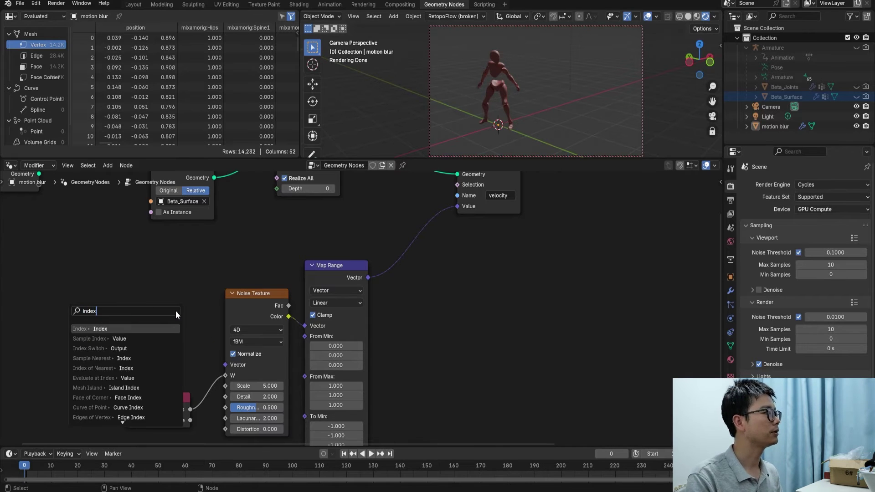
{"action": "key", "text": "Return"}
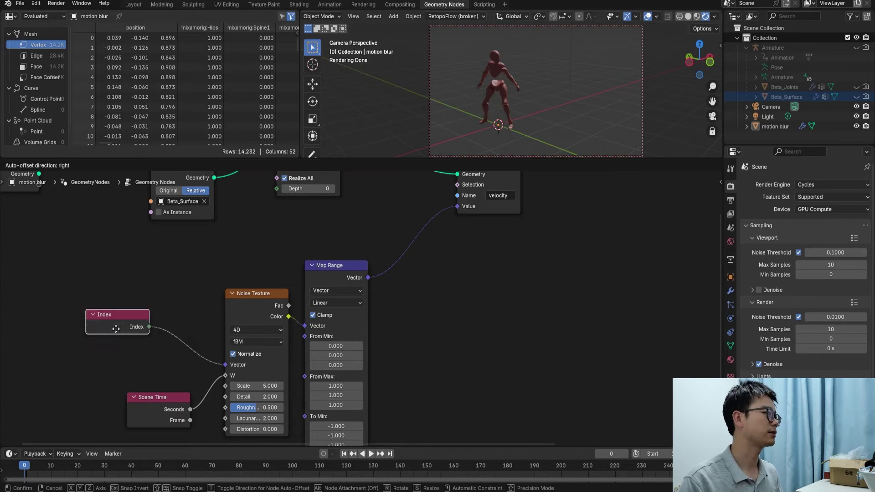
{"action": "left_click", "coordinate": [110, 332]}
Insert a Math node on the link between Index and Noise Texture and move the Index node closer to it.
{"action": "key", "text": "shift+a"}
{"action": "left_click", "coordinate": [126, 290]}
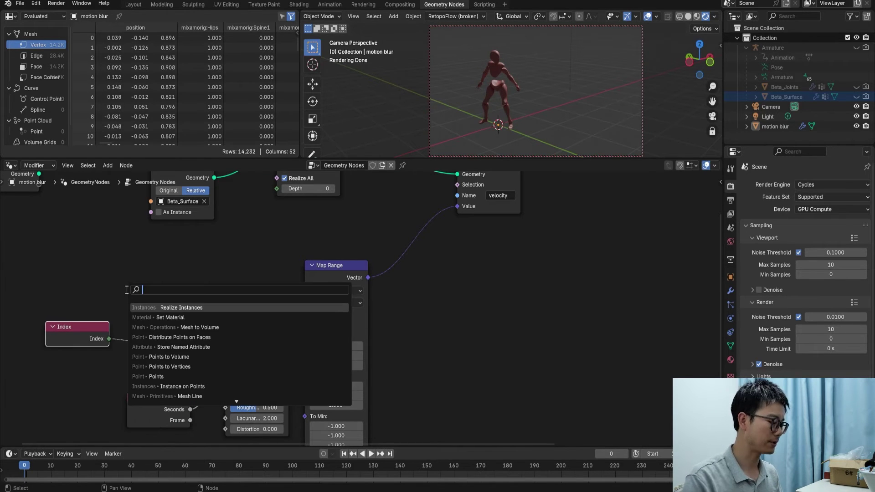
{"action": "type", "text": "math"}
{"action": "key", "text": "Return"}
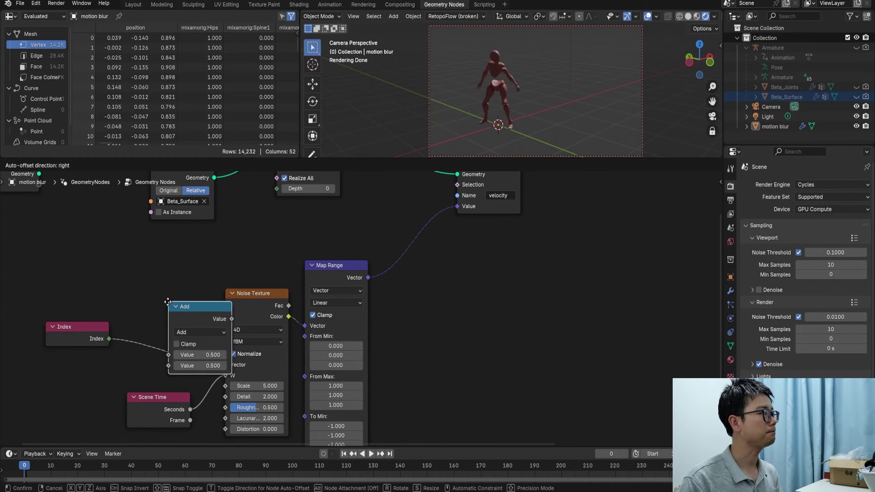
{"action": "left_click", "coordinate": [109, 318]}
{"action": "left_click_drag", "start_coordinate": [79, 332], "coordinate": [98, 319]}
{"action": "scroll", "coordinate": [159, 338], "scroll_direction": "up", "scroll_amount": 2}
{"action": "middle_click_drag", "start_coordinate": [159, 337], "coordinate": [164, 325]}
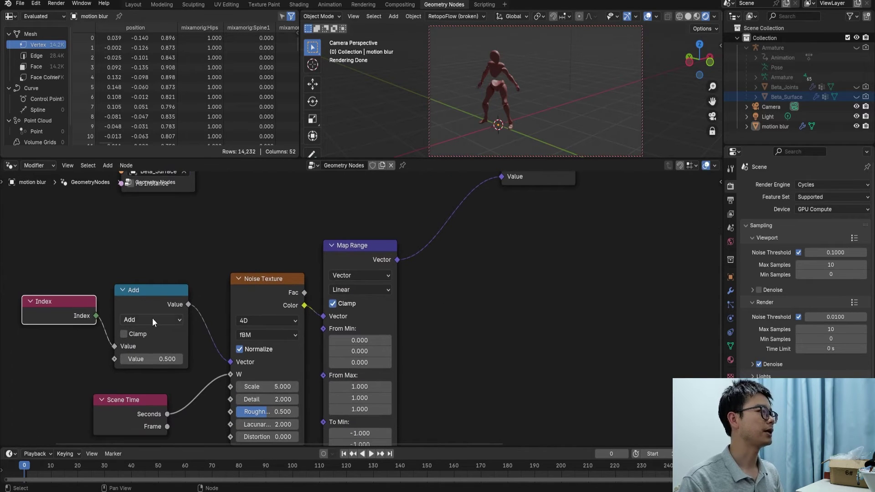
Set the Math node's second value to 0.01 and its operation to Multiply, saving the file along the way.
{"action": "left_click", "coordinate": [255, 297]}
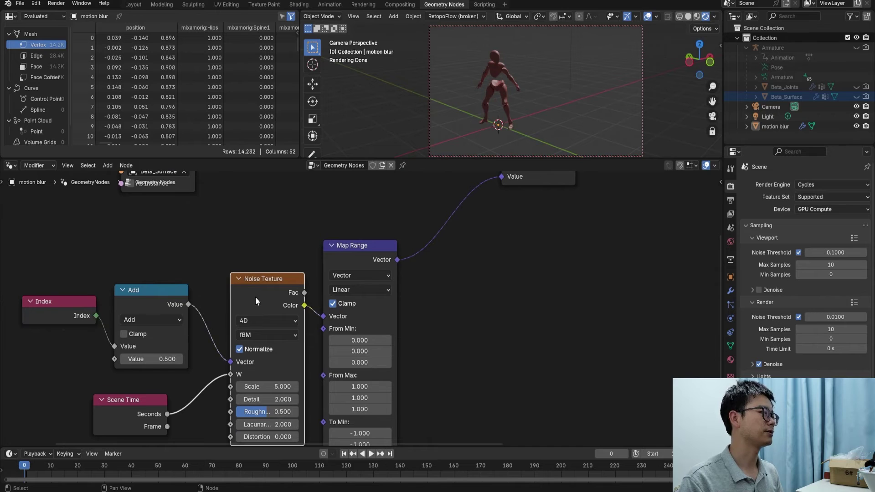
{"action": "left_click", "coordinate": [145, 359]}
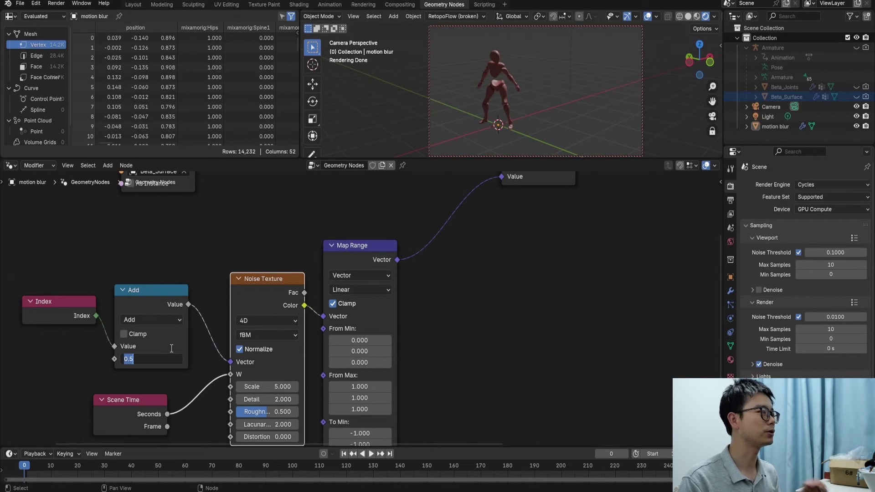
{"action": "type", "text": ".1"}
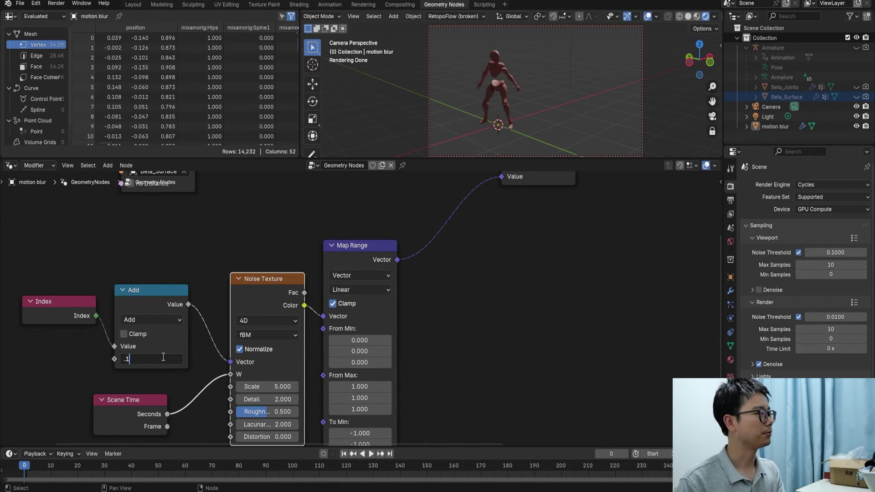
{"action": "key", "text": "BackSpace"}
{"action": "type", "text": "01"}
{"action": "key", "text": "Return"}
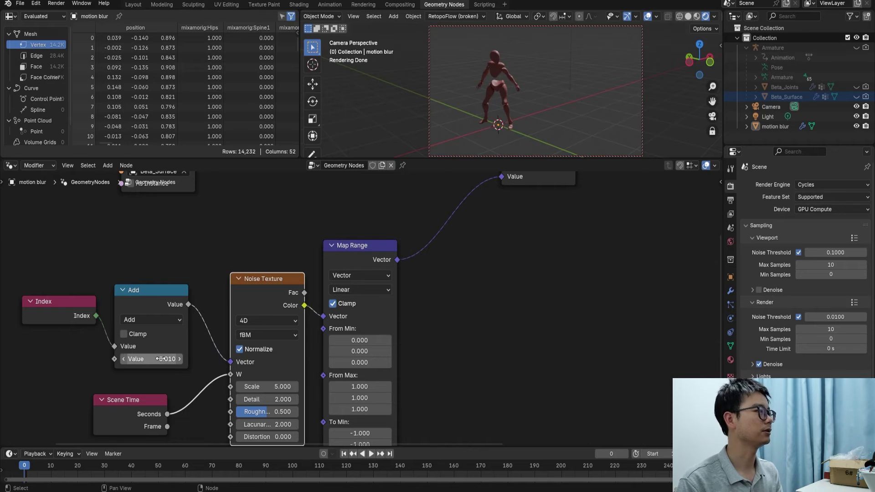
{"action": "key", "text": "ctrl+s"}
{"action": "left_click", "coordinate": [158, 320]}
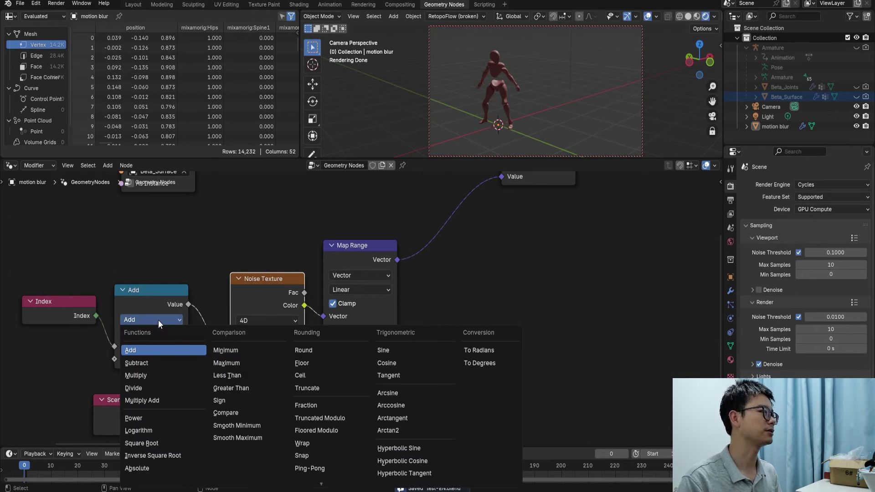
{"action": "left_click", "coordinate": [152, 376]}
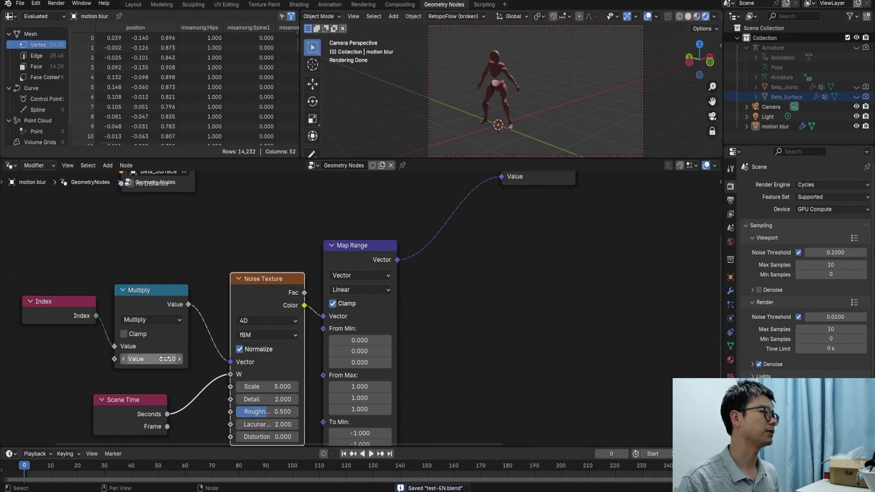
Move the camera closer to the character so its upper body fills more of the frame.
{"action": "scroll", "coordinate": [293, 368], "scroll_direction": "down", "scroll_amount": 5}
{"action": "middle_click_drag", "start_coordinate": [297, 370], "coordinate": [207, 404]}
{"action": "scroll", "coordinate": [338, 373], "scroll_direction": "down", "scroll_amount": 1}
{"action": "middle_click_drag", "start_coordinate": [338, 373], "coordinate": [263, 398]}
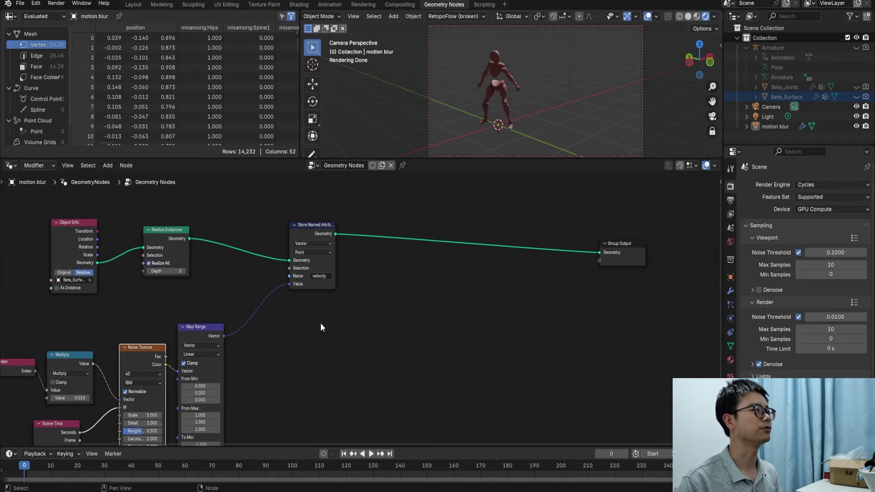
{"action": "scroll", "coordinate": [322, 294], "scroll_direction": "up", "scroll_amount": 1}
{"action": "middle_click_drag", "start_coordinate": [323, 291], "coordinate": [323, 308]}
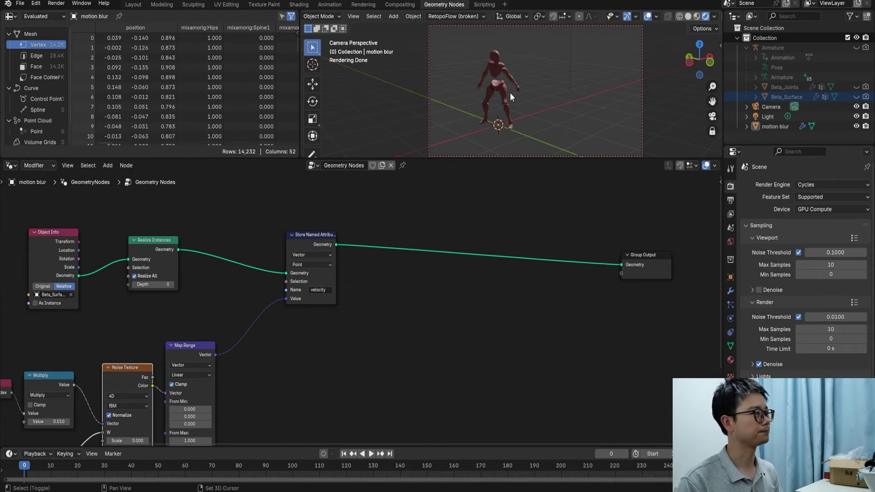
{"action": "scroll", "coordinate": [508, 67], "scroll_direction": "up", "scroll_amount": 3}
{"action": "middle_click_drag", "start_coordinate": [486, 85], "coordinate": [526, 113], "text": "shift"}
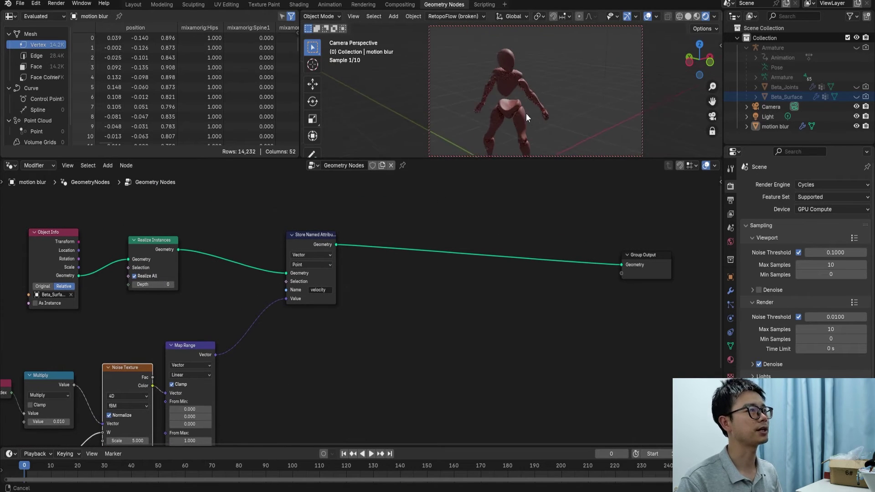
{"action": "scroll", "coordinate": [538, 118], "scroll_direction": "up", "scroll_amount": 1}
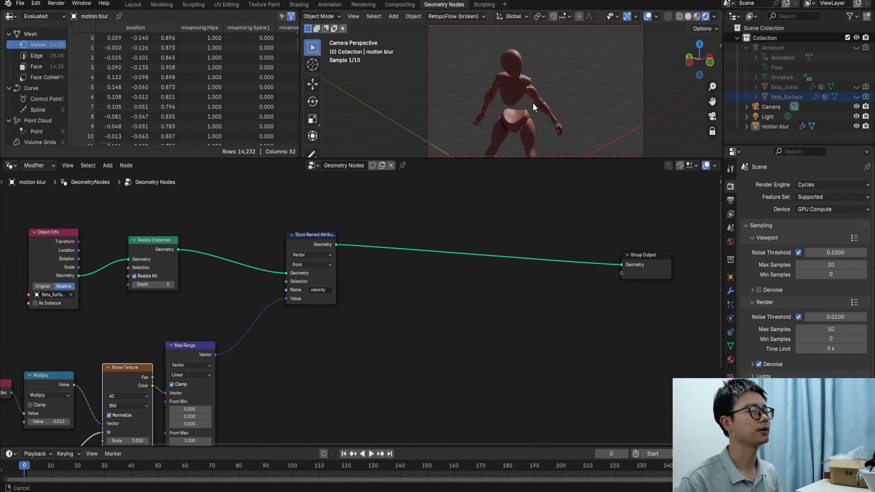
Render the current frame and examine the motion blur on the character, closing the render result when done.
{"action": "left_click", "coordinate": [64, 4]}
{"action": "left_click", "coordinate": [73, 18]}
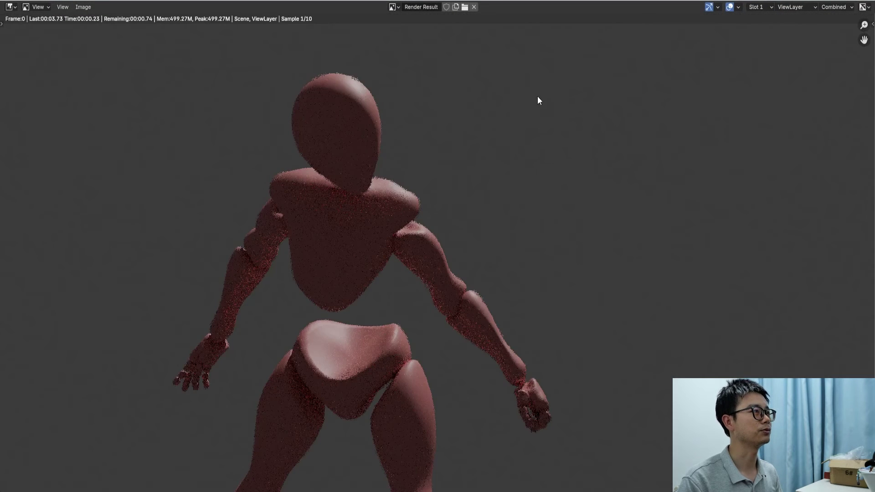
{"action": "scroll", "coordinate": [388, 212], "scroll_direction": "down", "scroll_amount": 2}
{"action": "scroll", "coordinate": [388, 212], "scroll_direction": "up", "scroll_amount": 2}
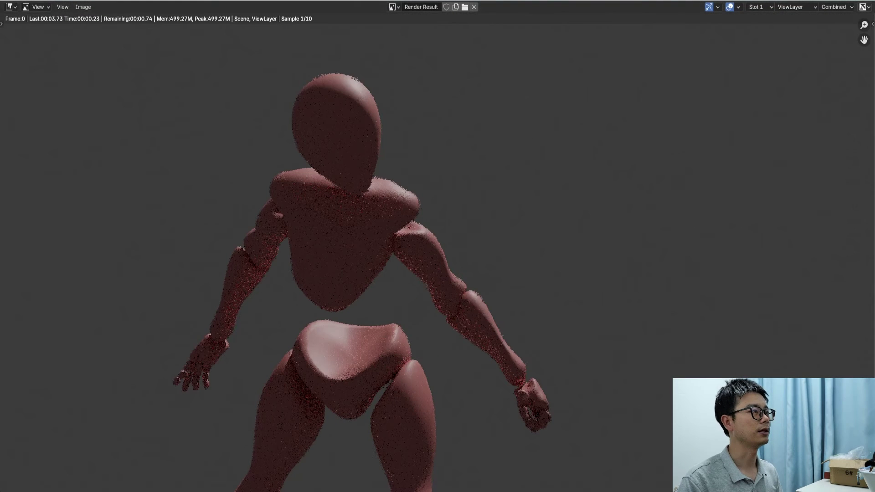
{"action": "key", "text": "Escape"}
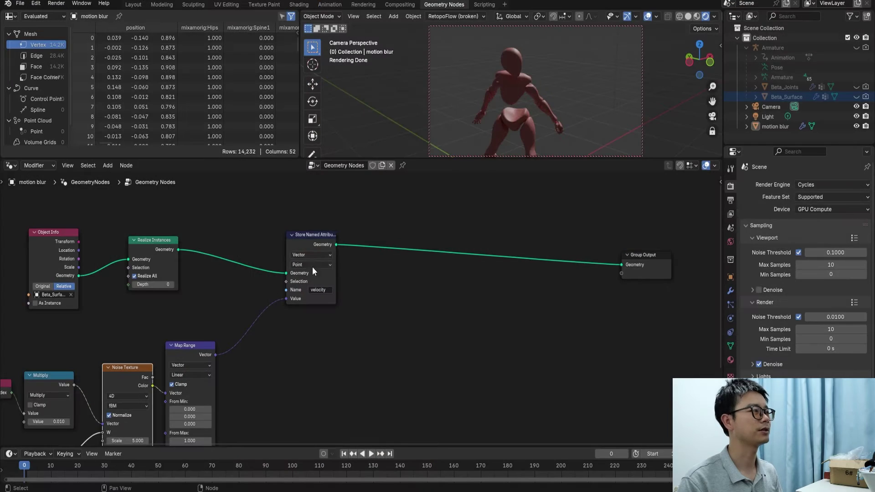
Move Store Named Attribute farther from Realize Instances and insert a Vector Math node on the link between Map Range and Store Named Attribute.
{"action": "middle_click_drag", "start_coordinate": [312, 266], "coordinate": [337, 261]}
{"action": "left_click", "coordinate": [337, 232]}
{"action": "left_click_drag", "start_coordinate": [337, 232], "coordinate": [418, 228]}
{"action": "key", "text": "shift+a"}
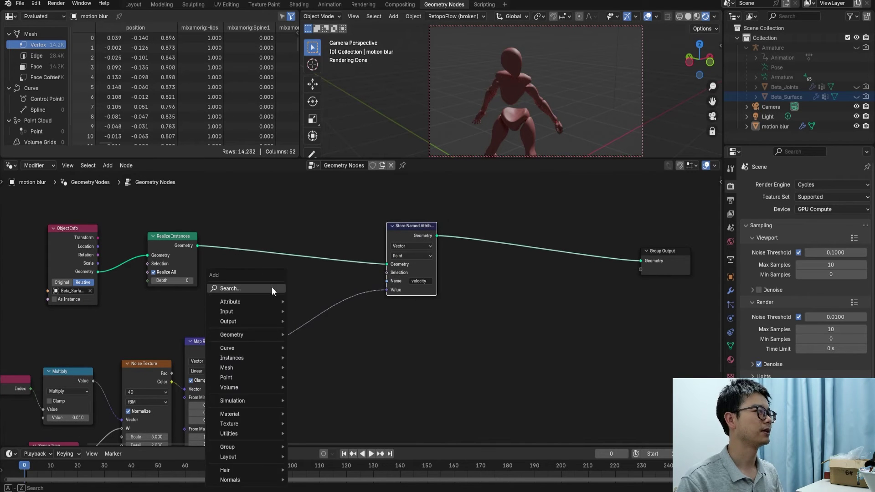
{"action": "type", "text": "math"}
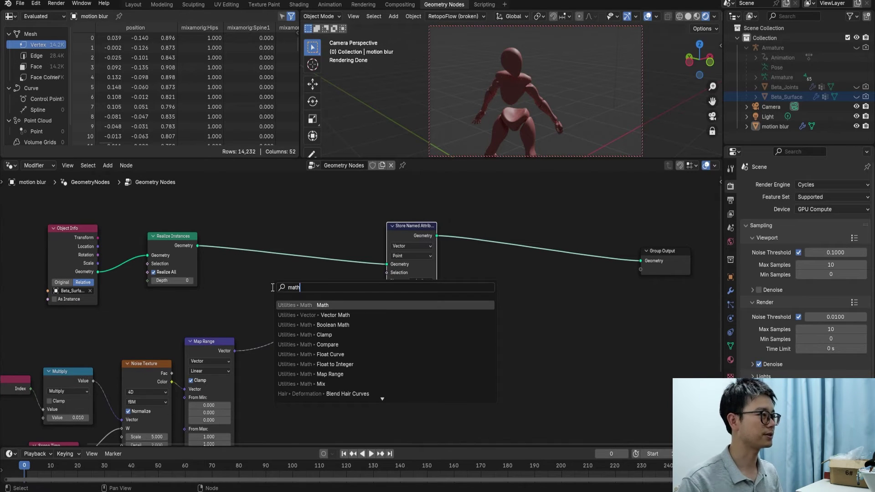
{"action": "left_click", "coordinate": [335, 315]}
{"action": "left_click", "coordinate": [321, 336]}
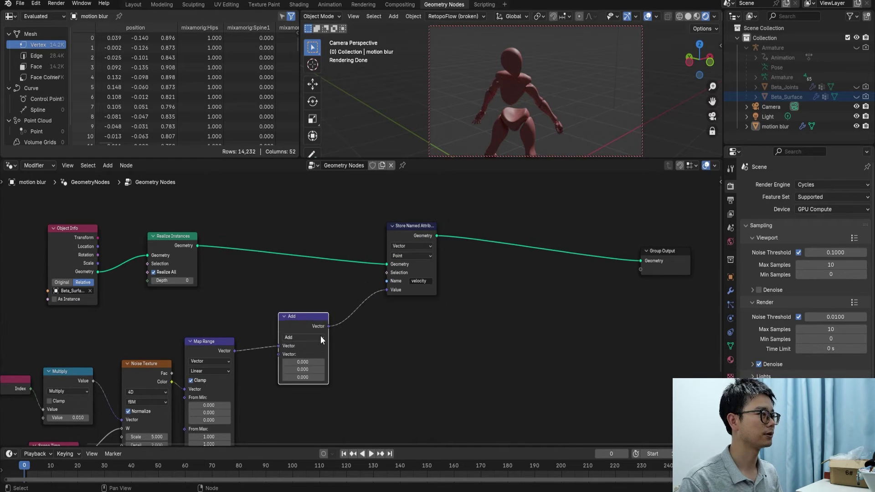
Switch the Vector Math node's operation to Scale with a factor of 10 and save the file.
{"action": "scroll", "coordinate": [321, 336], "scroll_direction": "up", "scroll_amount": 3}
{"action": "middle_click_drag", "start_coordinate": [281, 387], "coordinate": [302, 357]}
{"action": "left_click", "coordinate": [297, 321]}
{"action": "left_click", "coordinate": [294, 332]}
{"action": "left_click", "coordinate": [289, 321]}
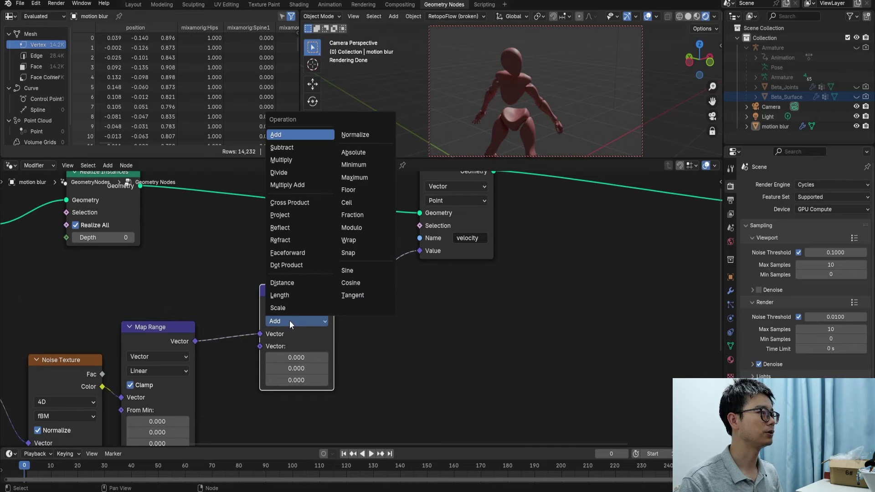
{"action": "left_click", "coordinate": [296, 309]}
{"action": "left_click", "coordinate": [302, 350]}
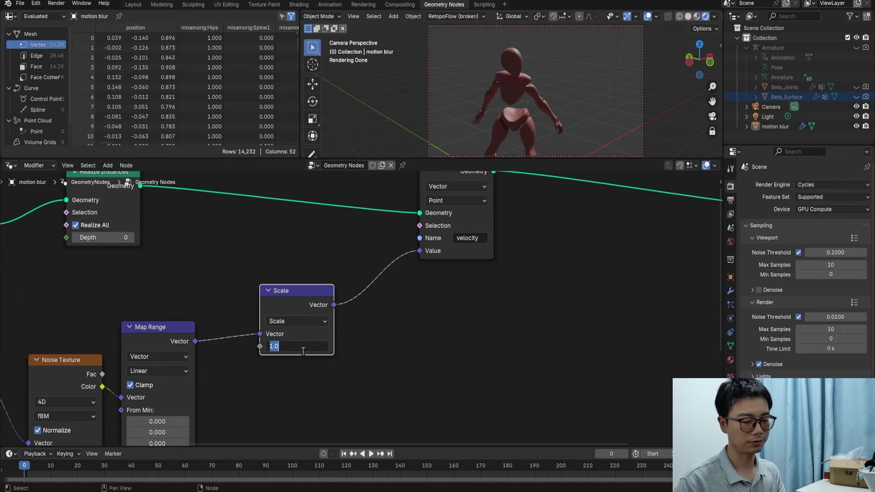
{"action": "type", "text": "10"}
{"action": "key", "text": "Return"}
{"action": "key", "text": "ctrl+s"}
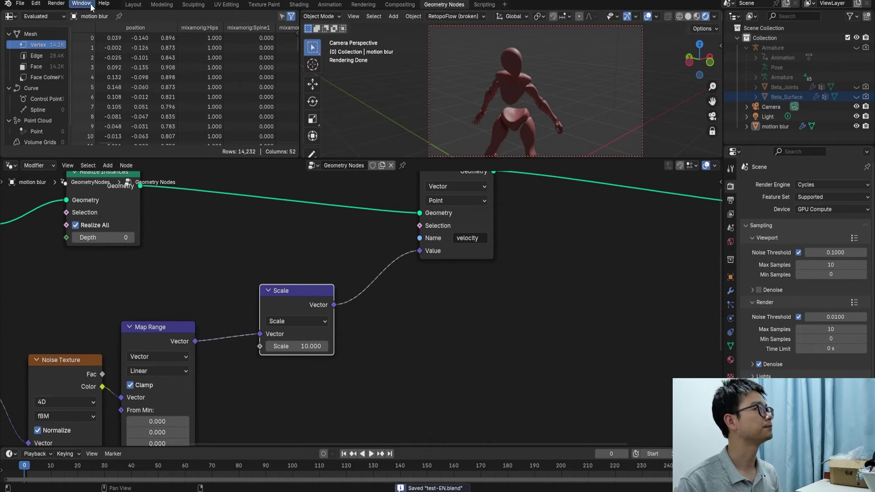
Render the current frame to examine the blur with the scaled velocity, closing the render result when done.
{"action": "left_click", "coordinate": [56, 4]}
{"action": "left_click", "coordinate": [69, 14]}
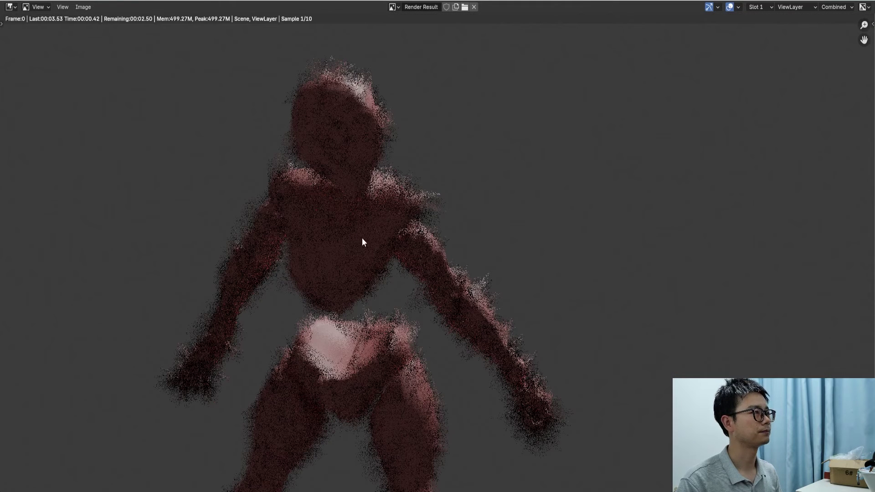
{"action": "scroll", "coordinate": [472, 240], "scroll_direction": "down", "scroll_amount": 1}
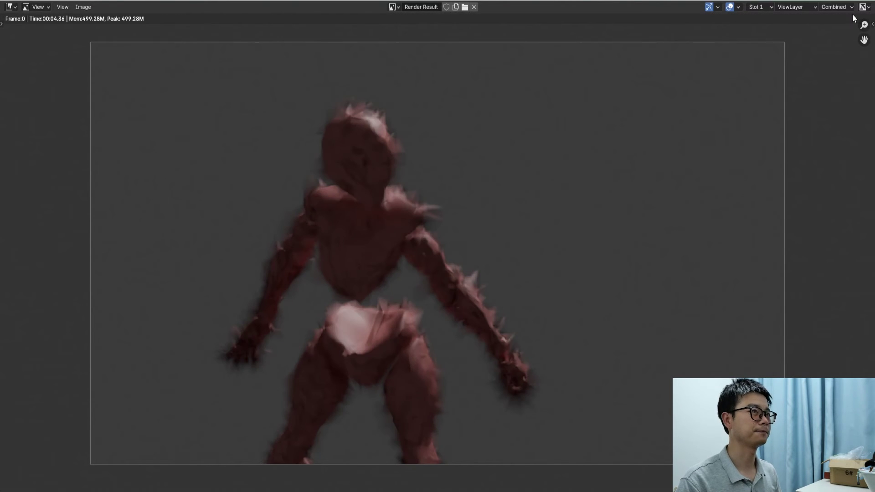
{"action": "key", "text": "Escape"}
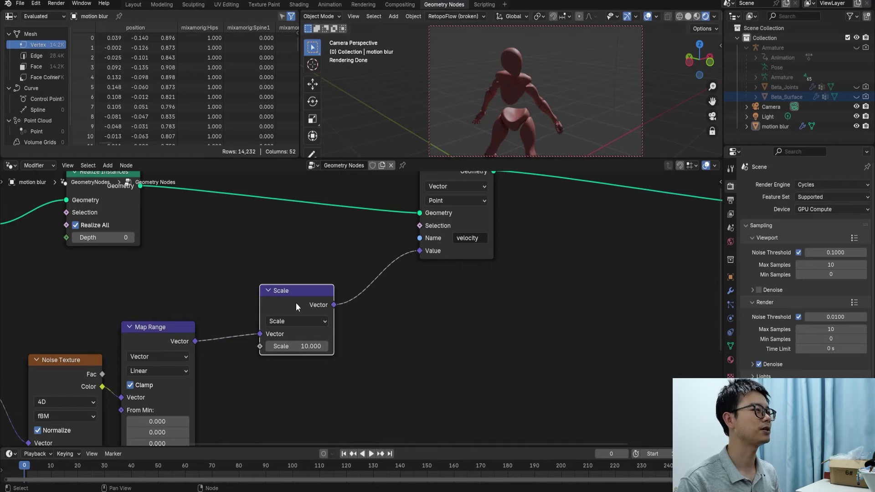
Move the Scale and Store Named Attribute nodes farther from Map Range to make room between Map Range and Scale.
{"action": "left_click_drag", "start_coordinate": [297, 307], "coordinate": [360, 327]}
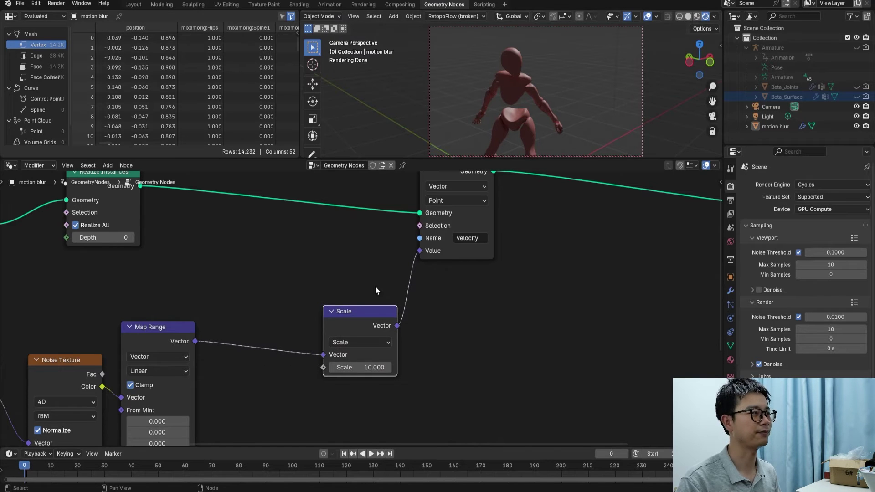
{"action": "scroll", "coordinate": [342, 312], "scroll_direction": "down", "scroll_amount": 4}
{"action": "middle_click_drag", "start_coordinate": [346, 340], "coordinate": [354, 310]}
{"action": "left_click_drag", "start_coordinate": [496, 377], "coordinate": [357, 234]}
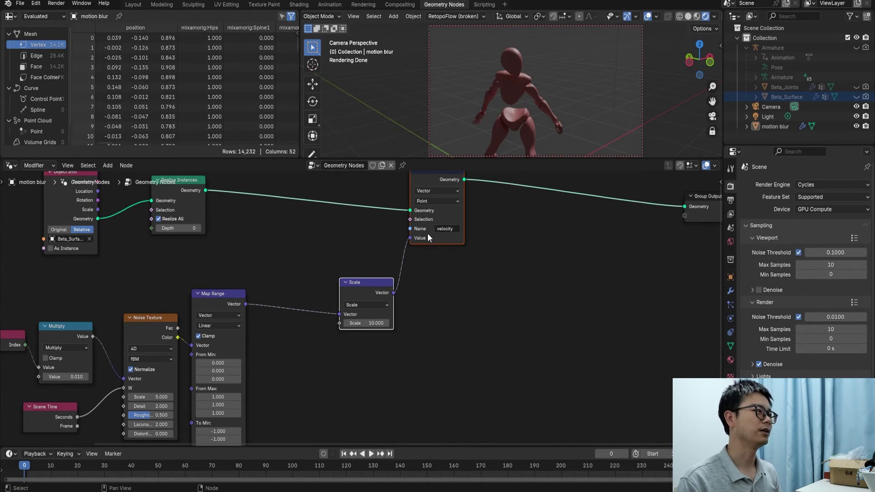
{"action": "left_click_drag", "start_coordinate": [447, 219], "coordinate": [494, 236]}
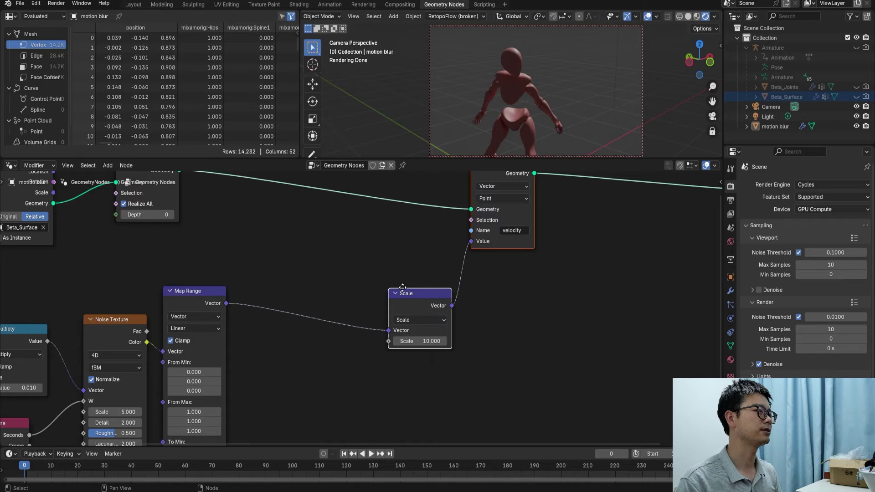
{"action": "scroll", "coordinate": [410, 279], "scroll_direction": "up", "scroll_amount": 1}
{"action": "left_click_drag", "start_coordinate": [410, 278], "coordinate": [473, 277]}
Insert a Separate XYZ node on the link between Map Range and Scale.
{"action": "key", "text": "shift+a"}
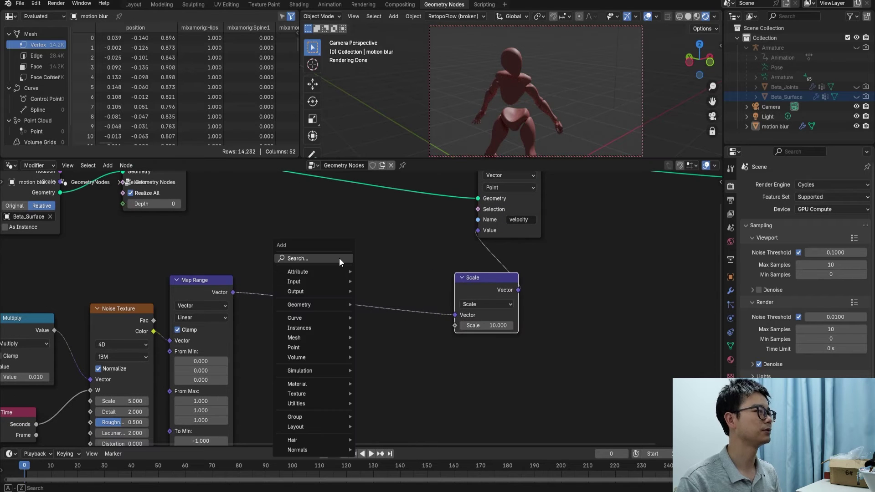
{"action": "left_click", "coordinate": [343, 258]}
{"action": "type", "text": "sec"}
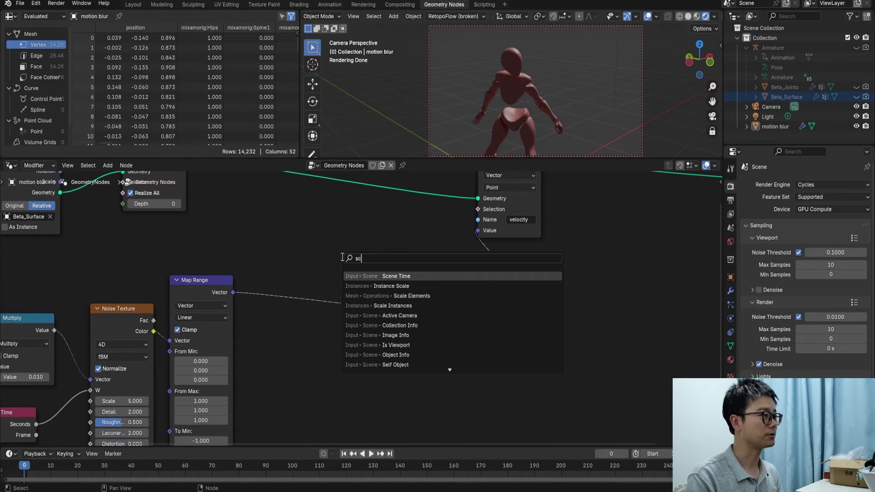
{"action": "key", "text": "BackSpace"}
{"action": "type", "text": "p"}
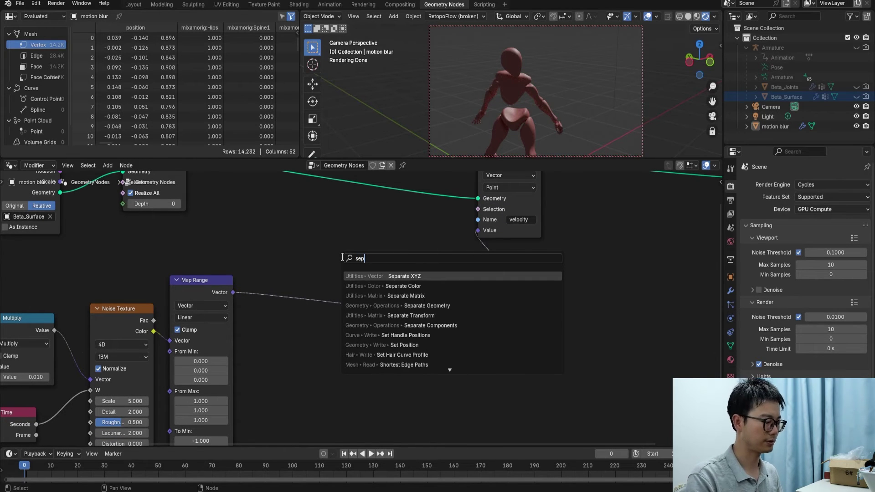
{"action": "key", "text": "Return"}
{"action": "left_click", "coordinate": [354, 266]}
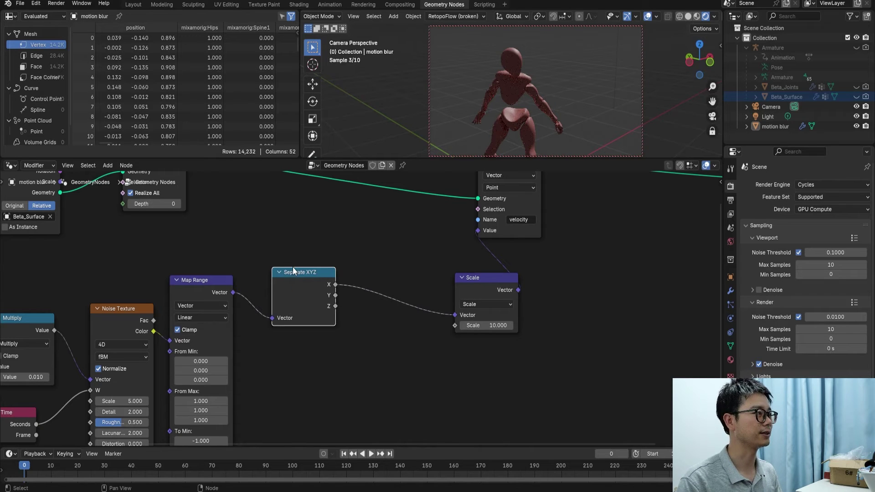
Insert a Combine XYZ node between Separate XYZ and Scale, linking X to X and Y to Y.
{"action": "key", "text": "shift+a"}
{"action": "left_click", "coordinate": [354, 266]}
{"action": "type", "text": "combo"}
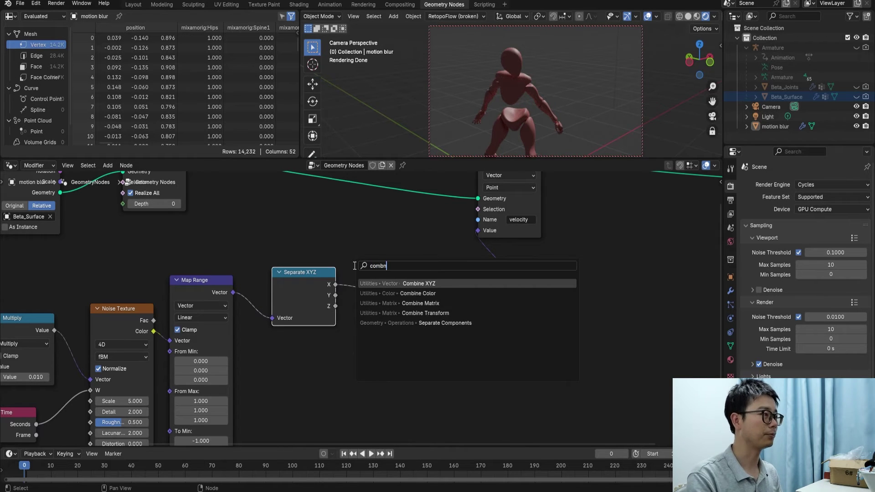
{"action": "key", "text": "BackSpace"}
{"action": "key", "text": "BackSpace"}
{"action": "type", "text": "b"}
{"action": "key", "text": "Return"}
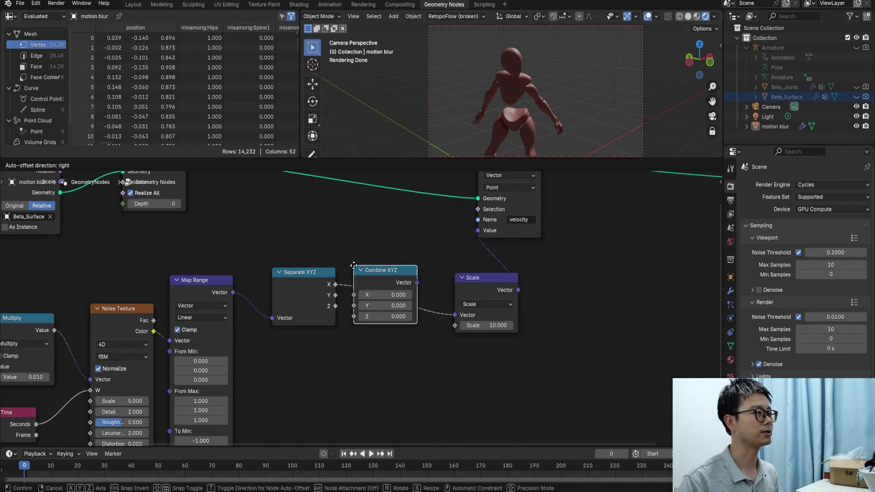
{"action": "left_click", "coordinate": [354, 265]}
{"action": "left_click_drag", "start_coordinate": [336, 296], "coordinate": [372, 305]}
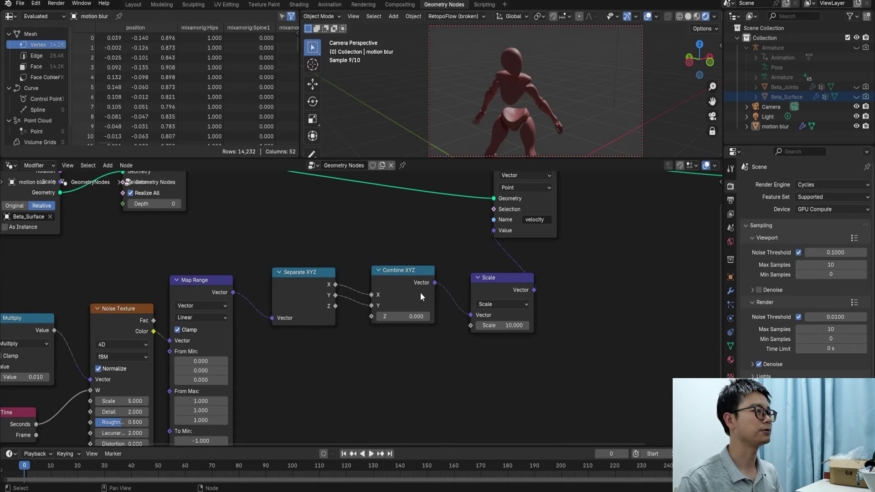
Save the file and align the Scale node directly beneath Store Named Attribute.
{"action": "key", "text": "ctrl+s"}
{"action": "middle_click_drag", "start_coordinate": [441, 315], "coordinate": [344, 337]}
{"action": "scroll", "coordinate": [437, 267], "scroll_direction": "down", "scroll_amount": 2}
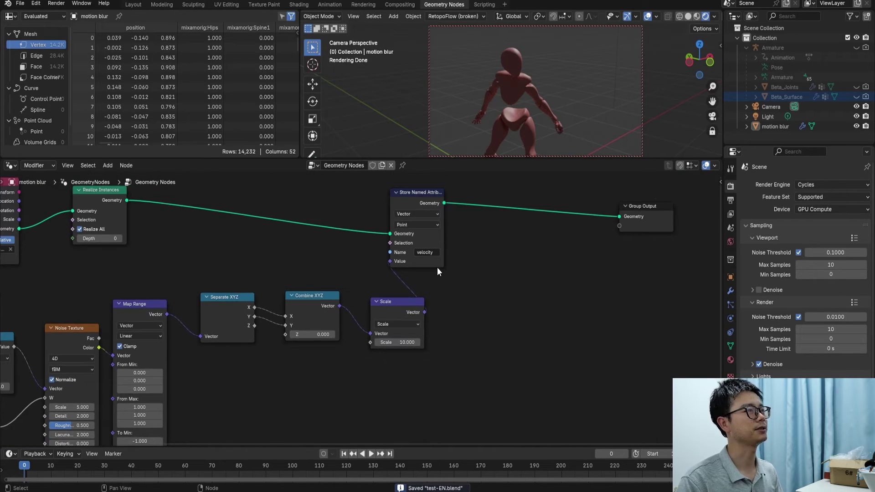
{"action": "middle_click_drag", "start_coordinate": [428, 291], "coordinate": [423, 299]}
{"action": "left_click", "coordinate": [398, 316]}
{"action": "left_click_drag", "start_coordinate": [398, 318], "coordinate": [417, 306]}
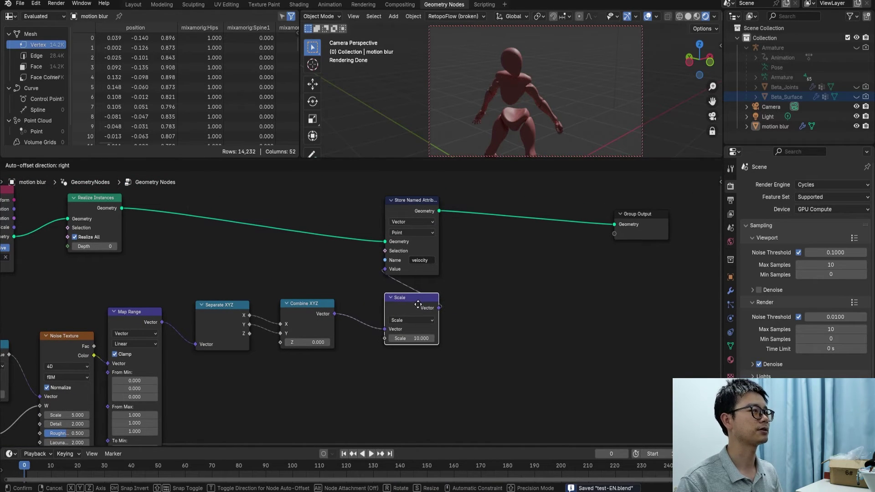
{"action": "middle_click_drag", "start_coordinate": [426, 288], "coordinate": [421, 293]}
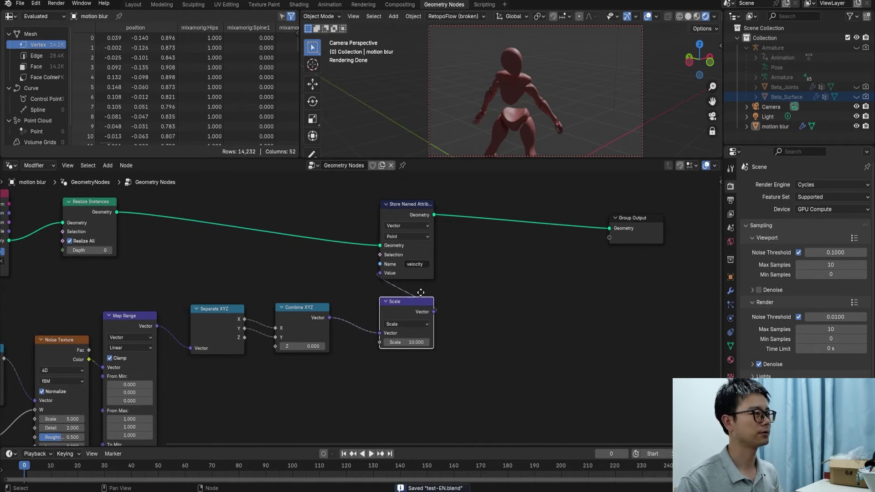
Render the current frame to examine the blur with only X and Y velocity, closing the render result when done.
{"action": "left_click", "coordinate": [56, 4]}
{"action": "left_click", "coordinate": [77, 16]}
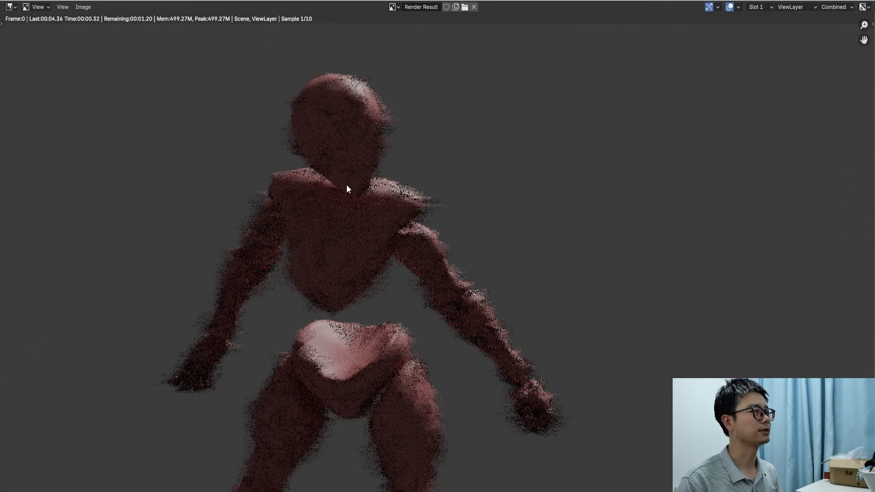
{"action": "scroll", "coordinate": [347, 185], "scroll_direction": "down", "scroll_amount": 1}
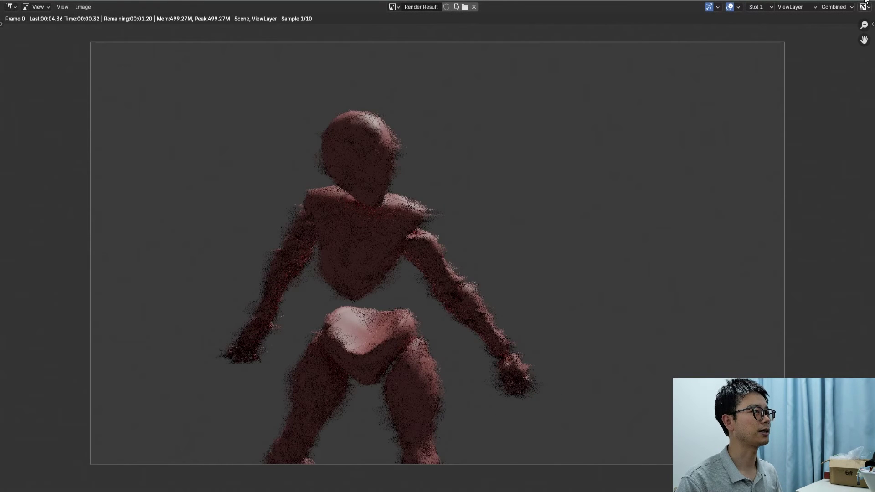
{"action": "key", "text": "Escape"}
Set the Noise Texture's Scale to 100 and save the file.
{"action": "scroll", "coordinate": [243, 343], "scroll_direction": "up", "scroll_amount": 2}
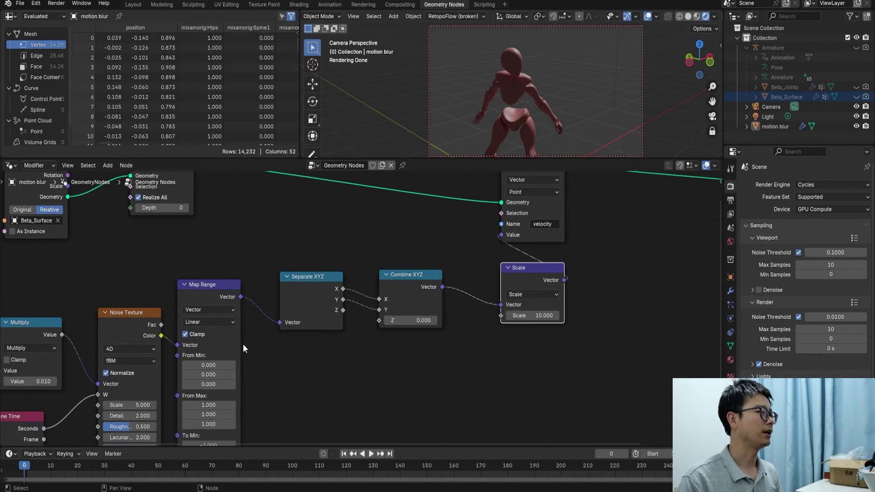
{"action": "middle_click_drag", "start_coordinate": [117, 387], "coordinate": [152, 374]}
{"action": "left_click", "coordinate": [147, 375]}
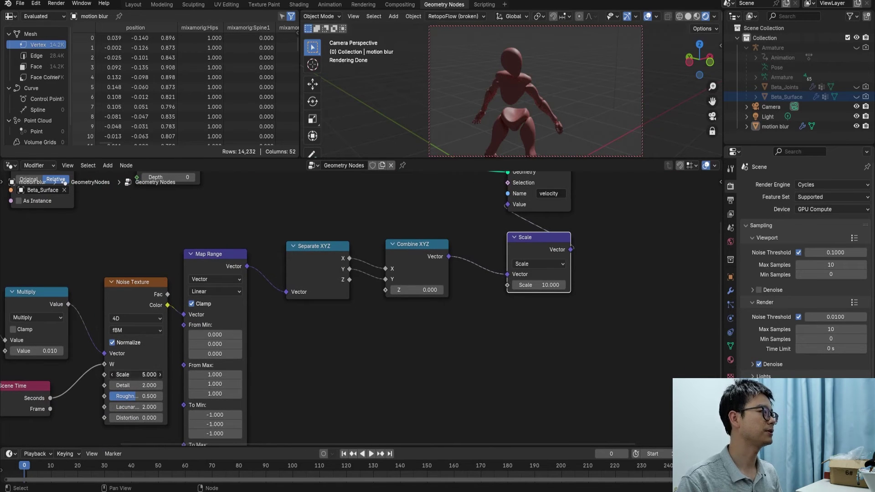
{"action": "left_click", "coordinate": [137, 375]}
{"action": "type", "text": "100"}
{"action": "key", "text": "Return"}
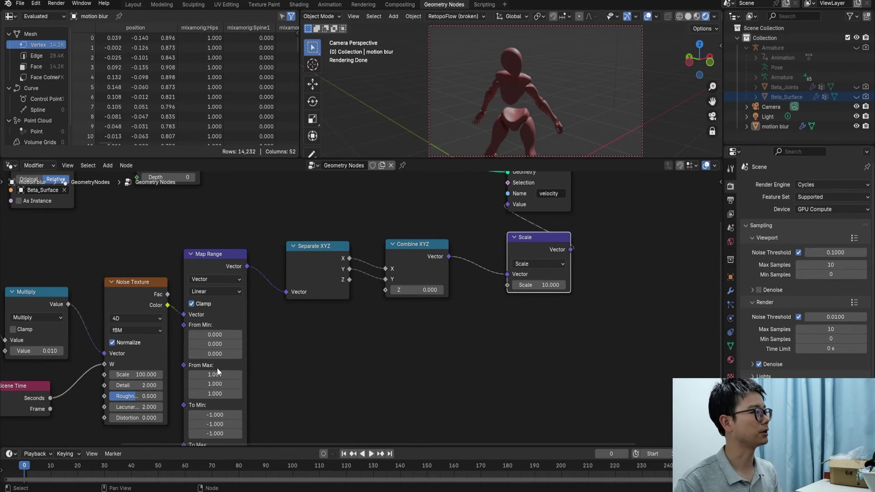
{"action": "key", "text": "ctrl+s"}
Render the current frame to examine the blur with the finer noise, closing the render result when done.
{"action": "left_click", "coordinate": [56, 4]}
{"action": "left_click", "coordinate": [67, 14]}
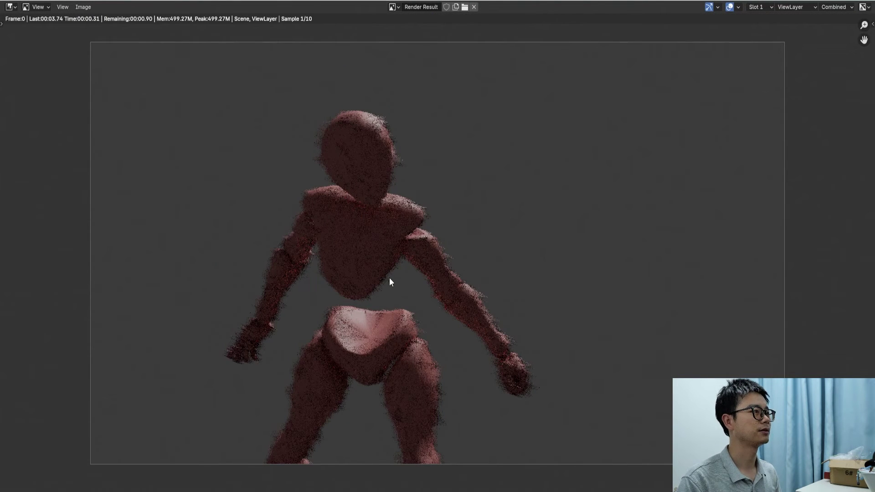
{"action": "scroll", "coordinate": [390, 278], "scroll_direction": "up", "scroll_amount": 1}
{"action": "scroll", "coordinate": [390, 278], "scroll_direction": "down", "scroll_amount": 1}
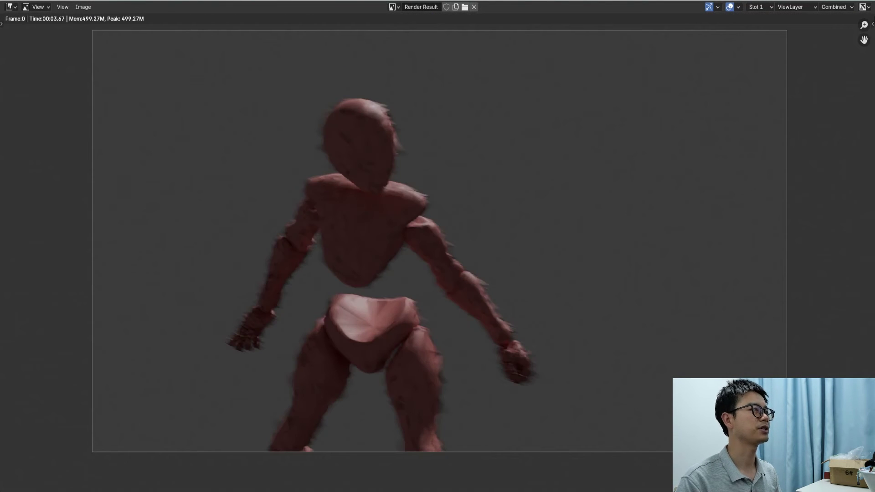
{"action": "key", "text": "Escape"}
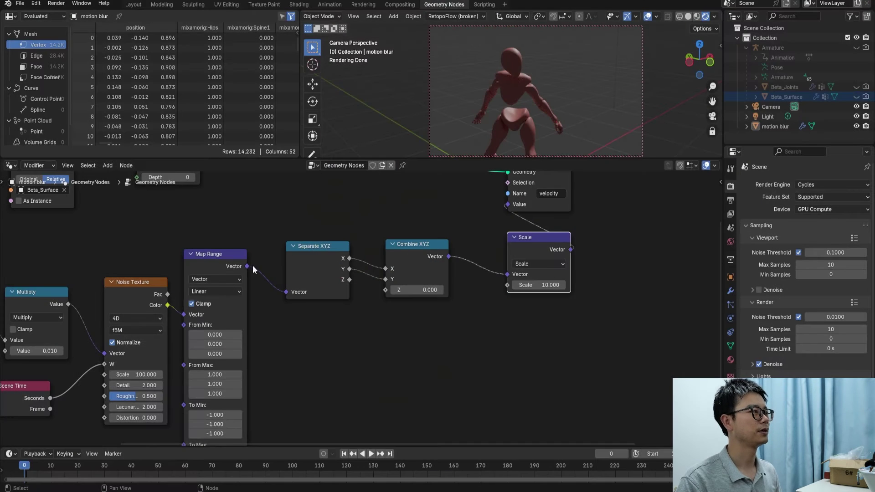
Move the Group Output node farther from Store Named Attribute and below its level.
{"action": "middle_click_drag", "start_coordinate": [354, 330], "coordinate": [278, 352]}
{"action": "scroll", "coordinate": [365, 335], "scroll_direction": "down", "scroll_amount": 3}
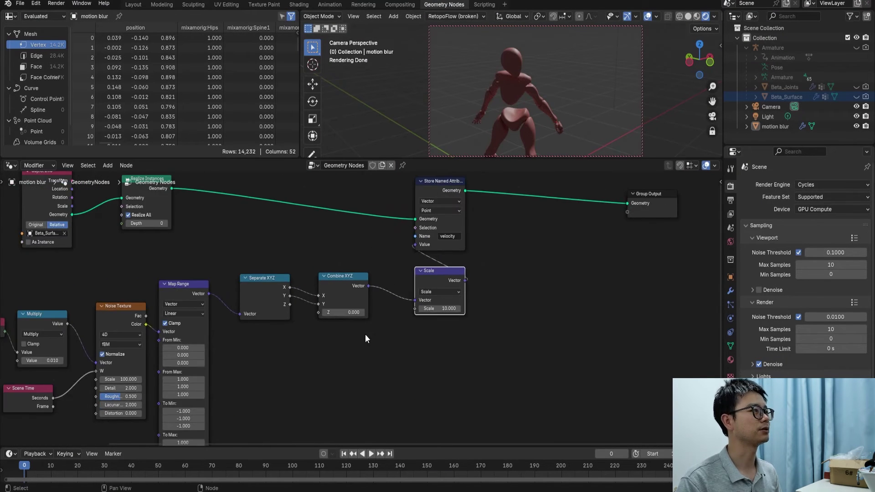
{"action": "middle_click_drag", "start_coordinate": [539, 285], "coordinate": [368, 306]}
{"action": "scroll", "coordinate": [368, 310], "scroll_direction": "right", "scroll_amount": 2}
{"action": "scroll", "coordinate": [368, 310], "scroll_direction": "up", "scroll_amount": 1}
{"action": "left_click_drag", "start_coordinate": [537, 256], "coordinate": [600, 292]}
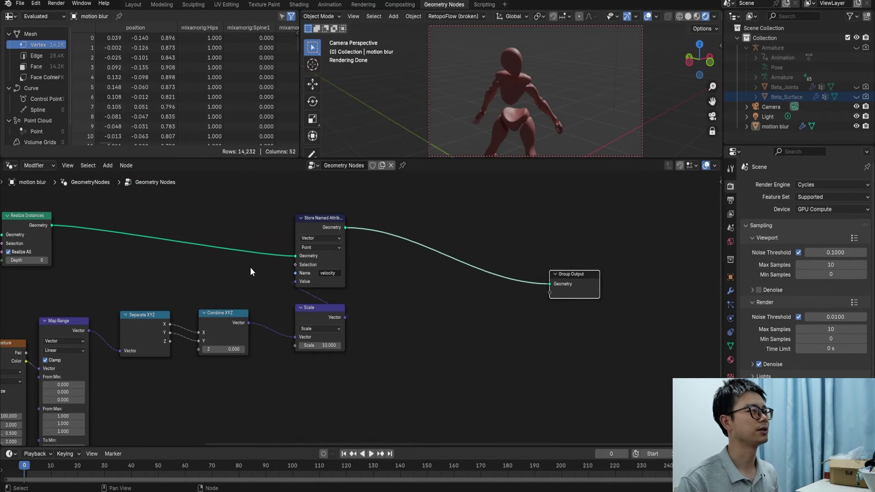
Shift the Scale and Store Named Attribute nodes slightly back toward Combine XYZ, saving the file along the way.
{"action": "scroll", "coordinate": [413, 271], "scroll_direction": "down", "scroll_amount": 3}
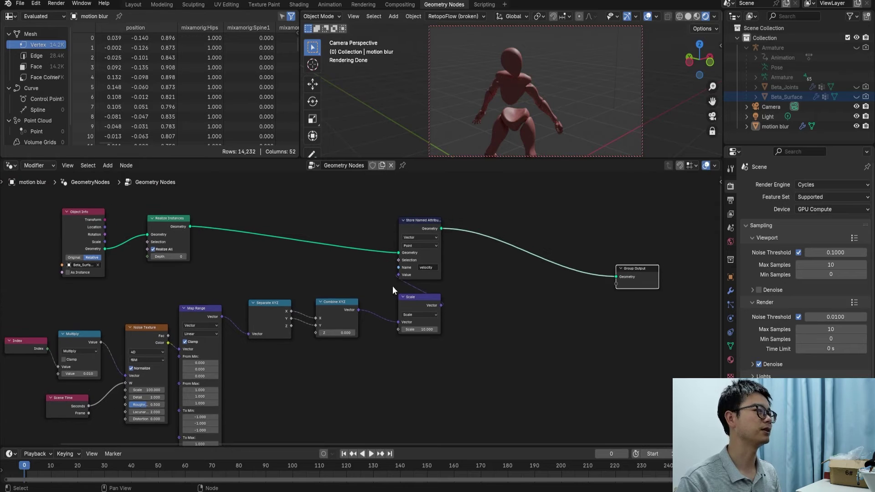
{"action": "left_click_drag", "start_coordinate": [415, 299], "coordinate": [401, 302]}
{"action": "key", "text": "ctrl+s"}
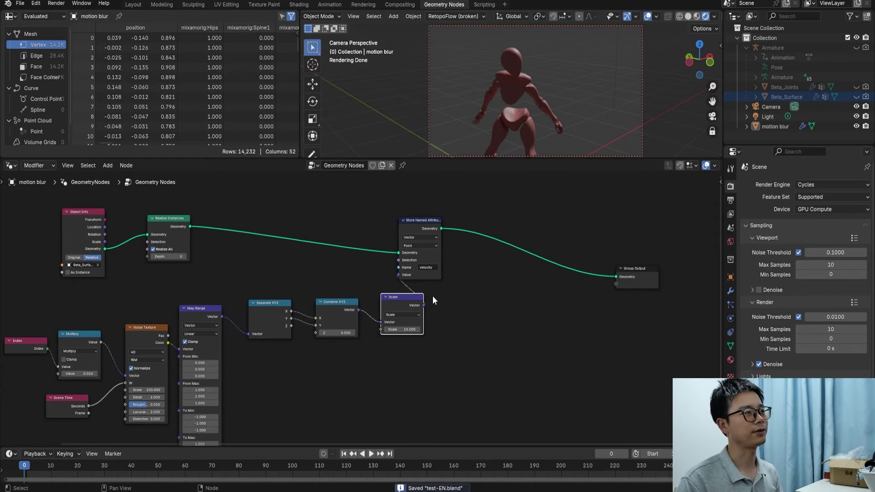
{"action": "middle_click_drag", "start_coordinate": [439, 251], "coordinate": [426, 256]}
{"action": "left_click_drag", "start_coordinate": [418, 228], "coordinate": [401, 228]}
{"action": "scroll", "coordinate": [456, 263], "scroll_direction": "up", "scroll_amount": 3}
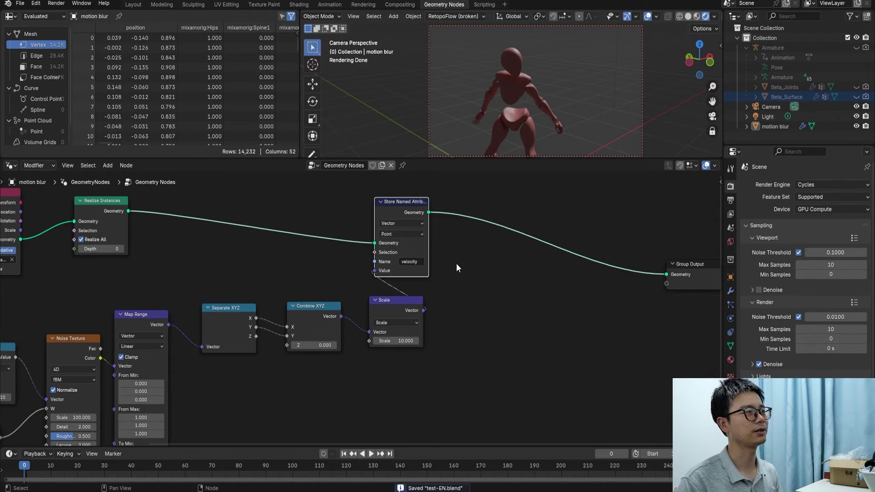
Move Group Output even farther from Store Named Attribute to free up more space on the link between them.
{"action": "middle_click_drag", "start_coordinate": [521, 265], "coordinate": [437, 285]}
{"action": "scroll", "coordinate": [416, 293], "scroll_direction": "right", "scroll_amount": 2, "text": "ctrl"}
{"action": "scroll", "coordinate": [420, 296], "scroll_direction": "up", "scroll_amount": 2}
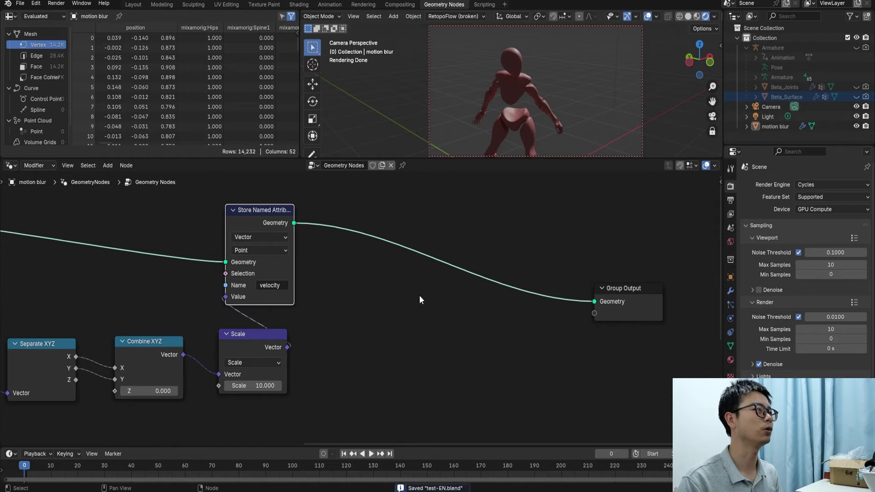
{"action": "scroll", "coordinate": [397, 242], "scroll_direction": "right", "scroll_amount": 2, "text": "ctrl"}
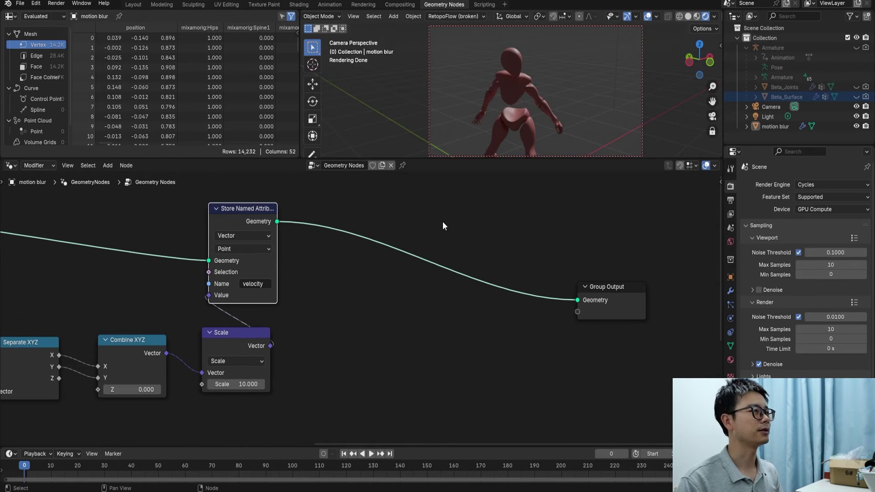
{"action": "scroll", "coordinate": [442, 222], "scroll_direction": "right", "scroll_amount": 4, "text": "ctrl"}
{"action": "left_click_drag", "start_coordinate": [576, 284], "coordinate": [648, 283]}
{"action": "scroll", "coordinate": [565, 283], "scroll_direction": "down", "scroll_amount": 1}
{"action": "middle_click_drag", "start_coordinate": [564, 282], "coordinate": [521, 274]}
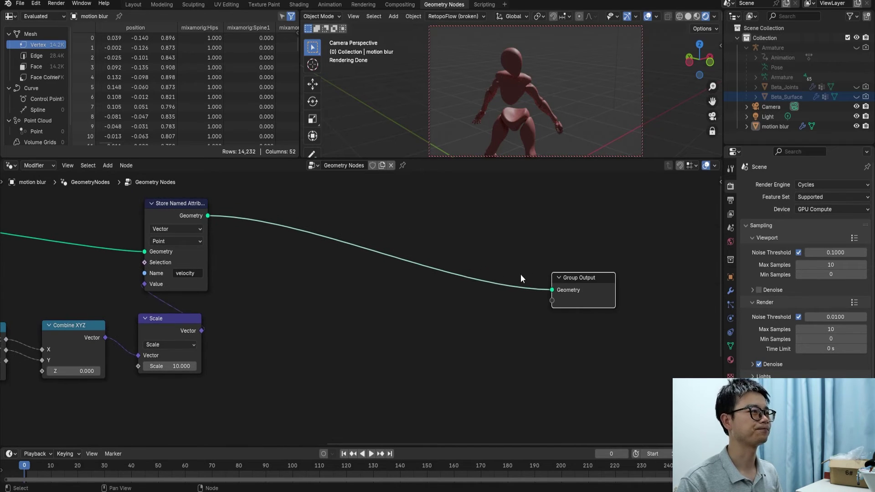
Move Group Output farther from Store Named Attribute and switch the viewport to solid shading.
{"action": "left_click_drag", "start_coordinate": [601, 286], "coordinate": [664, 287]}
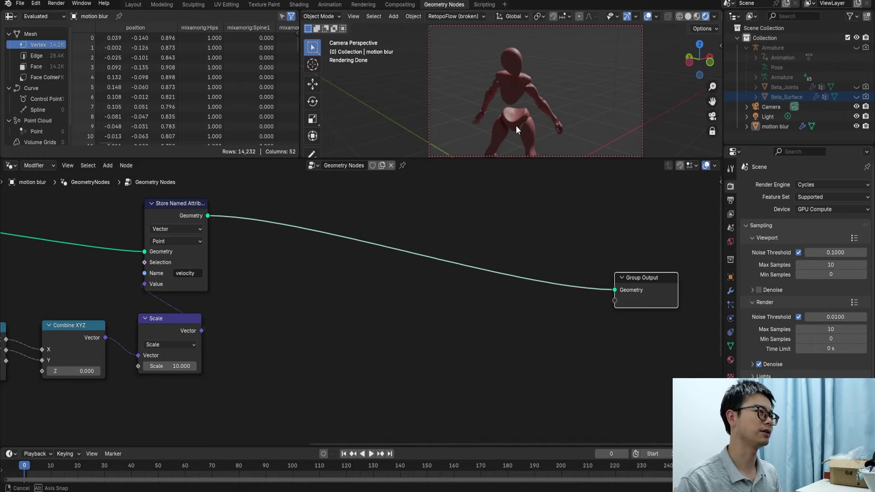
{"action": "middle_click_drag", "start_coordinate": [516, 125], "coordinate": [405, 130]}
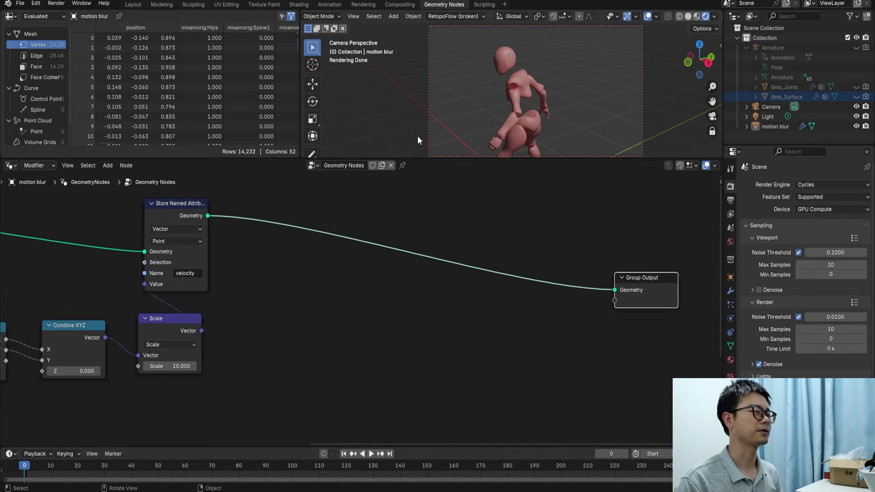
{"action": "left_click", "coordinate": [685, 18]}
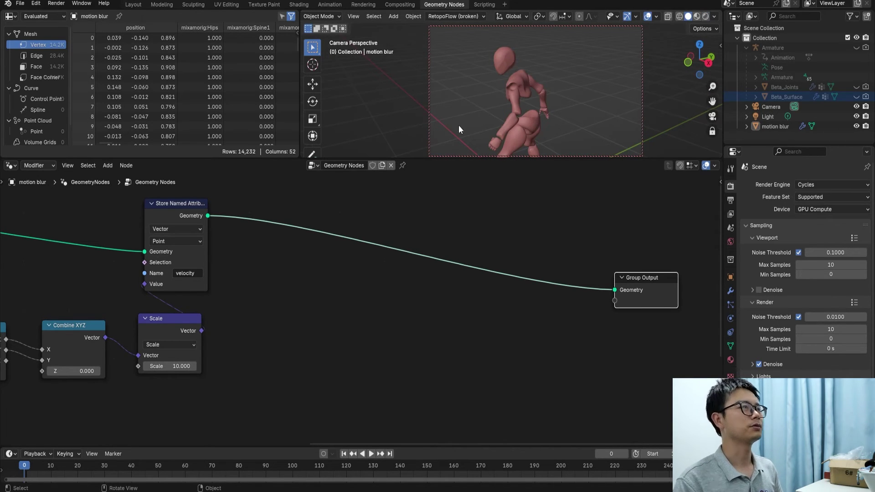
{"action": "key", "text": "shift+a"}
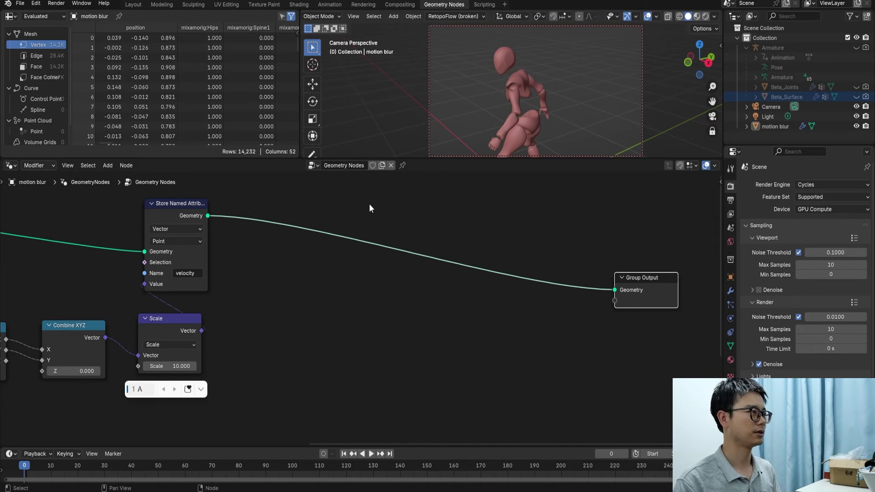
{"action": "middle_click_drag", "start_coordinate": [544, 98], "coordinate": [489, 97]}
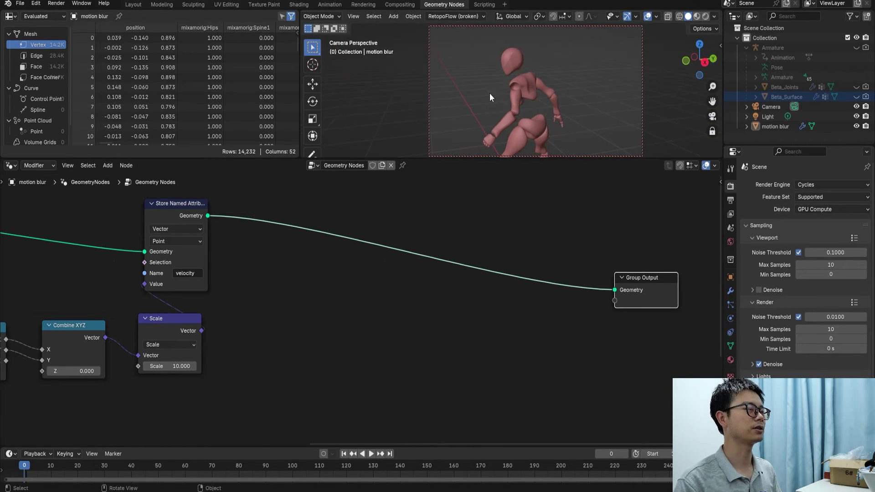
Add a Simulation Zone in the free space below the link between Store Named Attribute and Group Output.
{"action": "key", "text": "shift+a"}
{"action": "left_click", "coordinate": [433, 221]}
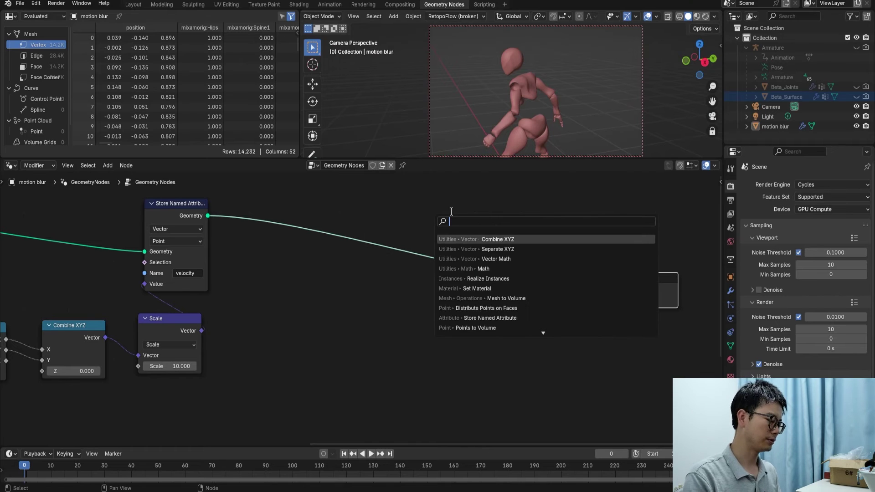
{"action": "type", "text": "simu"}
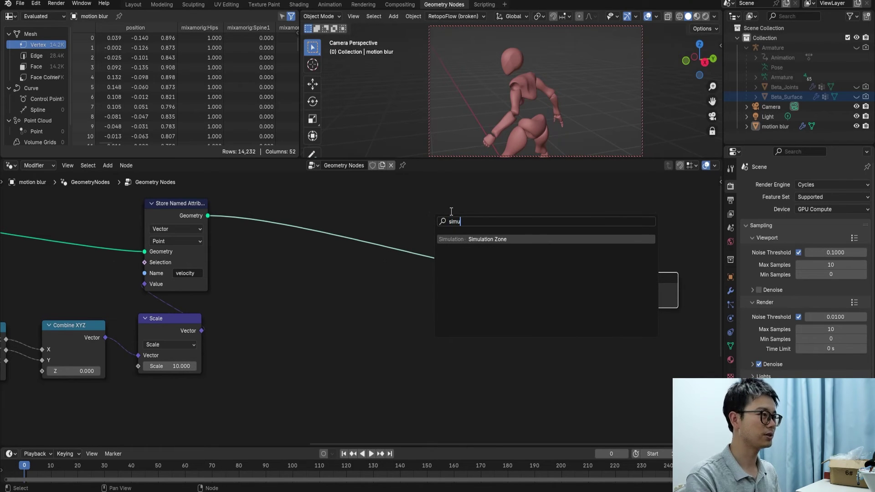
{"action": "key", "text": "Return"}
{"action": "left_click", "coordinate": [434, 346]}
{"action": "scroll", "coordinate": [435, 346], "scroll_direction": "down", "scroll_amount": 1}
{"action": "middle_click_drag", "start_coordinate": [435, 346], "coordinate": [389, 337]}
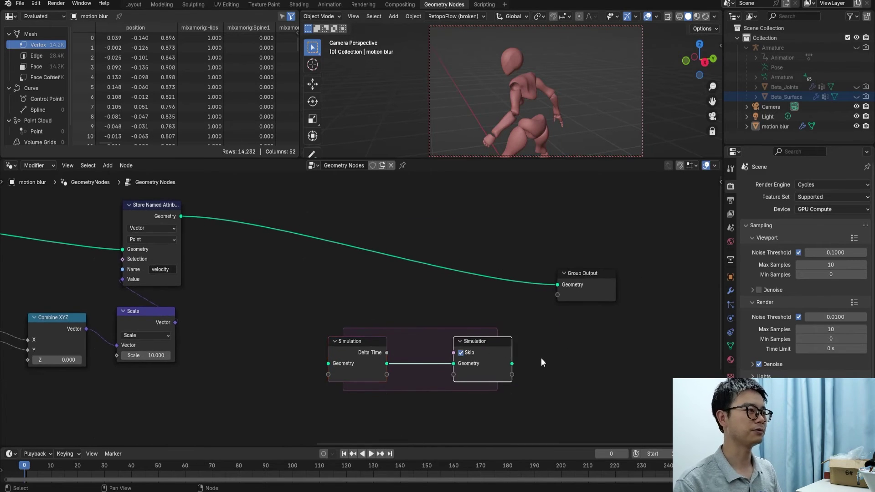
Insert a Join Geometry node on the link between the Simulation input and output nodes.
{"action": "key", "text": "shift+a"}
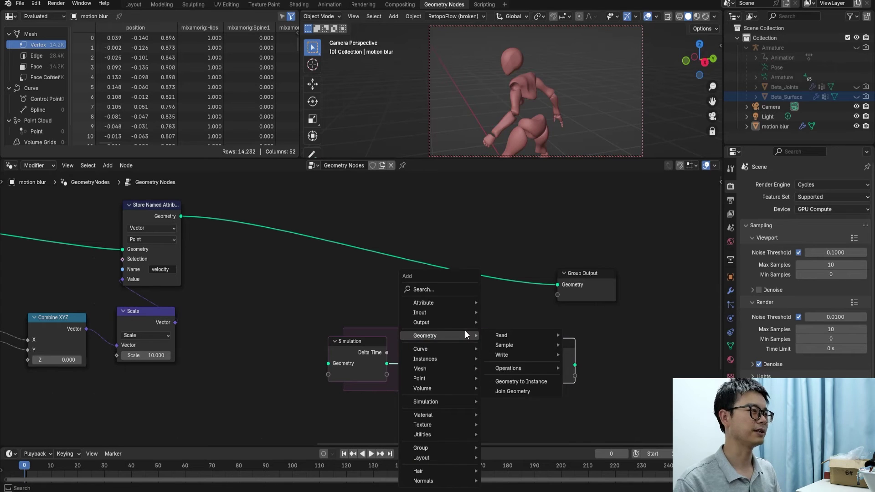
{"action": "left_click", "coordinate": [450, 292]}
{"action": "type", "text": "join"}
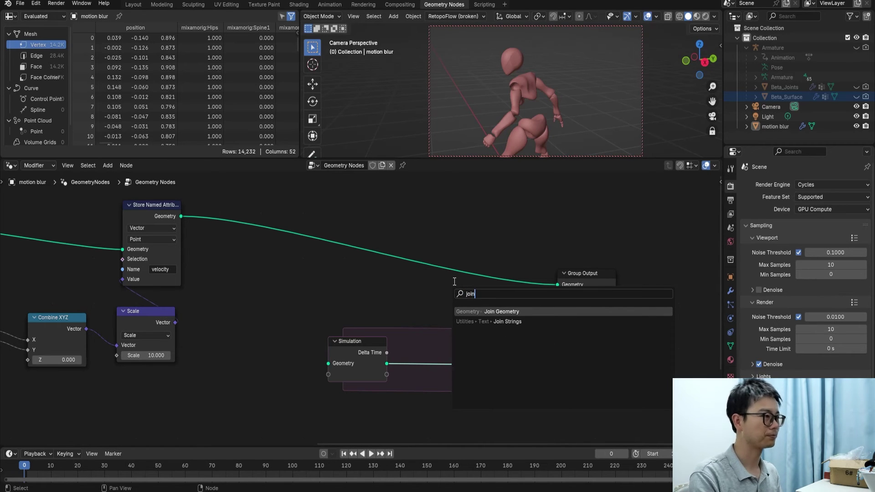
{"action": "key", "text": "Return"}
{"action": "left_click", "coordinate": [454, 356]}
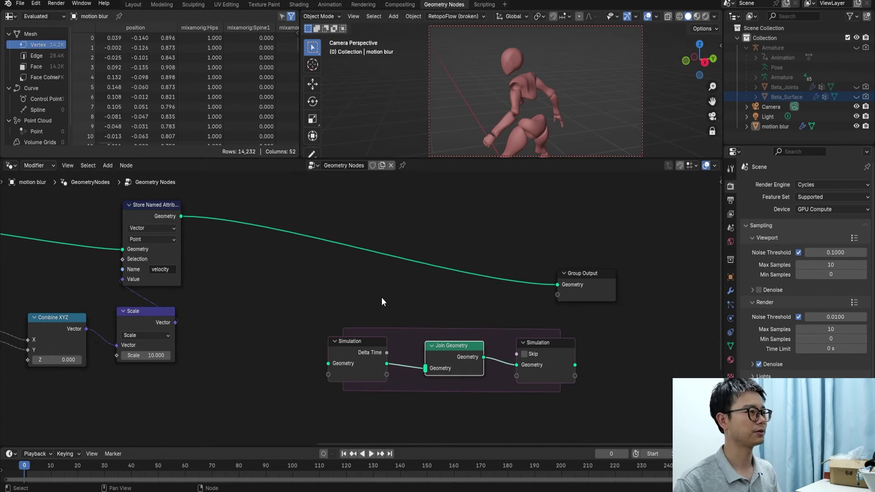
Connect Store Named Attribute's geometry to Join Geometry and the Simulation output to Group Output, moving Group Output farther away.
{"action": "left_click_drag", "start_coordinate": [181, 216], "coordinate": [425, 367]}
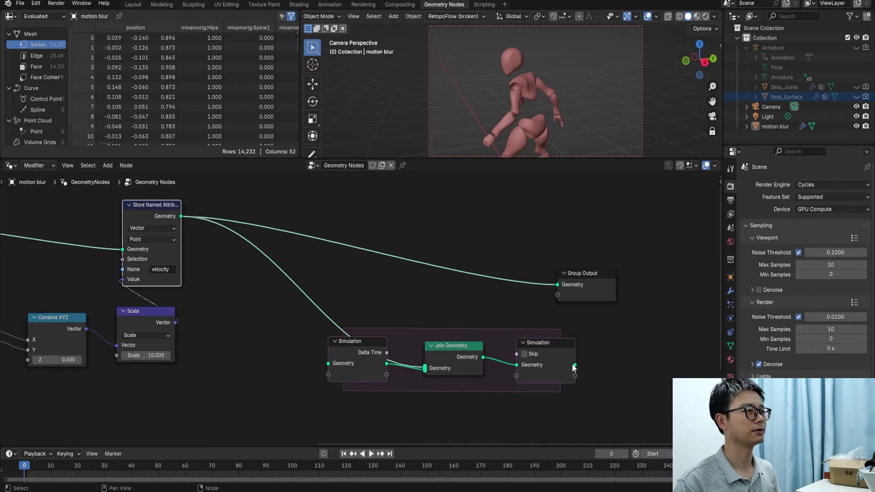
{"action": "left_click_drag", "start_coordinate": [575, 365], "coordinate": [556, 285]}
{"action": "left_click_drag", "start_coordinate": [614, 289], "coordinate": [707, 289]}
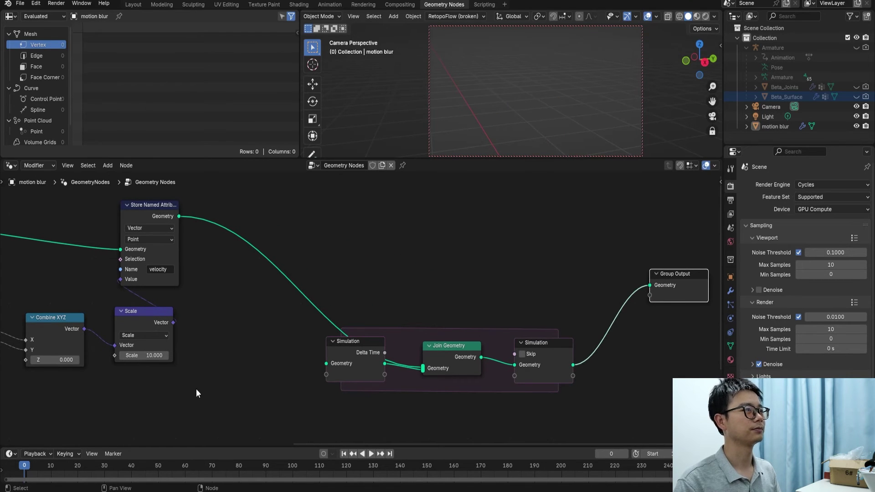
Play the animation to examine the simulated geometry from another angle, and stop playback.
{"action": "key", "text": "space"}
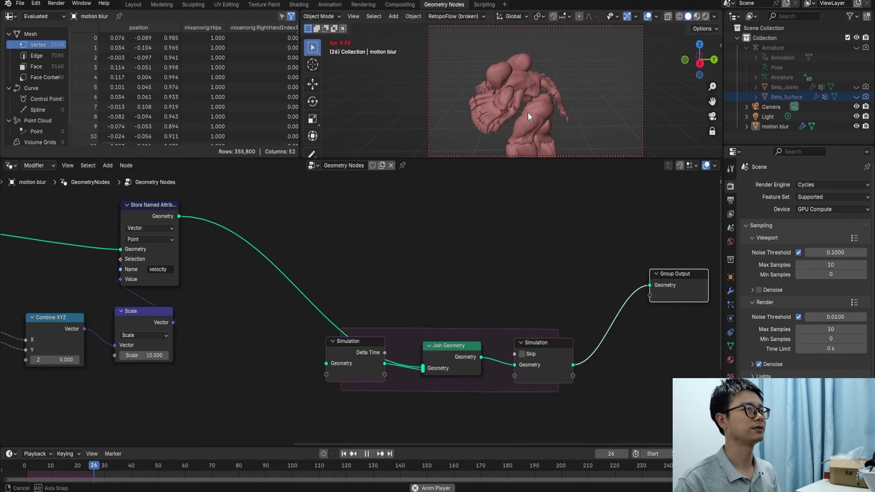
{"action": "middle_click_drag", "start_coordinate": [549, 106], "coordinate": [513, 99]}
{"action": "key", "text": "space"}
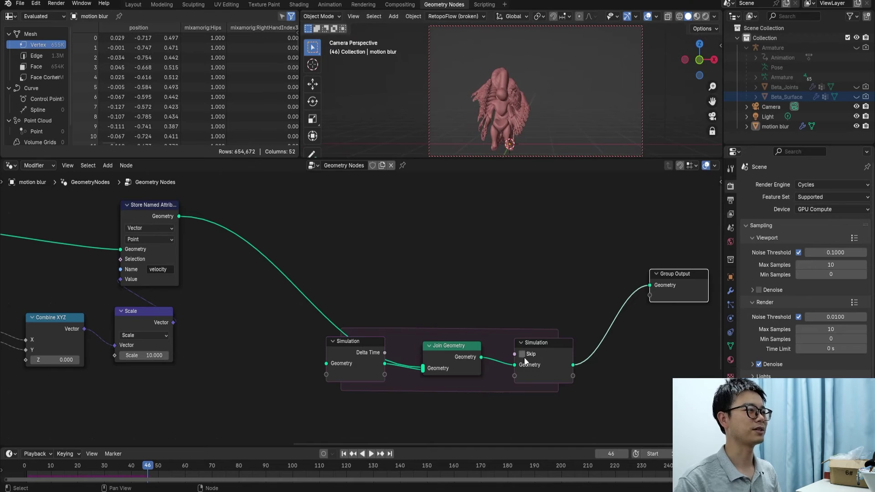
Move the Simulation input node away from Join Geometry and Group Output farther from the Simulation output.
{"action": "middle_click_drag", "start_coordinate": [524, 358], "coordinate": [424, 332]}
{"action": "left_click_drag", "start_coordinate": [250, 346], "coordinate": [203, 362]}
{"action": "left_click_drag", "start_coordinate": [601, 275], "coordinate": [704, 275]}
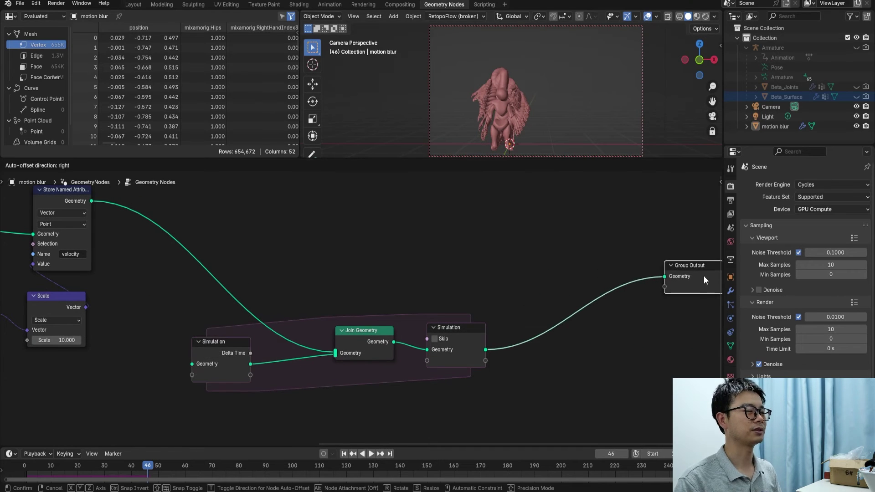
Insert a Bake node between the Simulation output and Group Output.
{"action": "key", "text": "shift+a"}
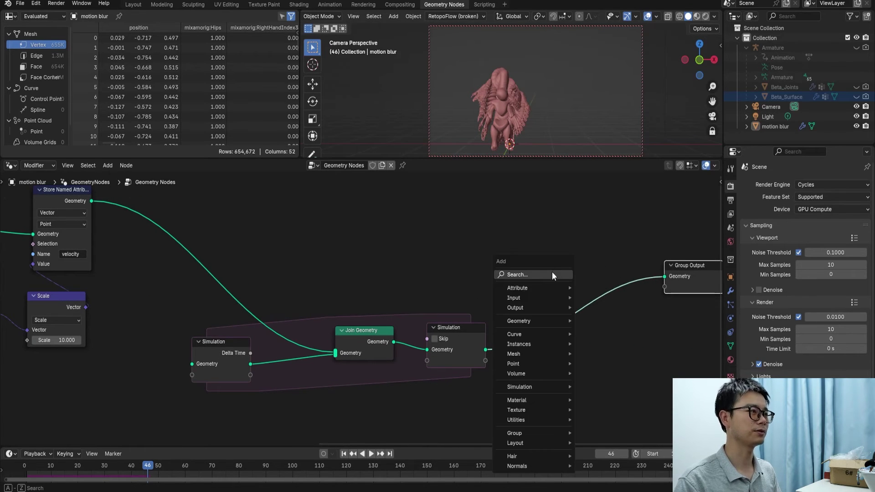
{"action": "left_click", "coordinate": [552, 275]}
{"action": "type", "text": "bake"}
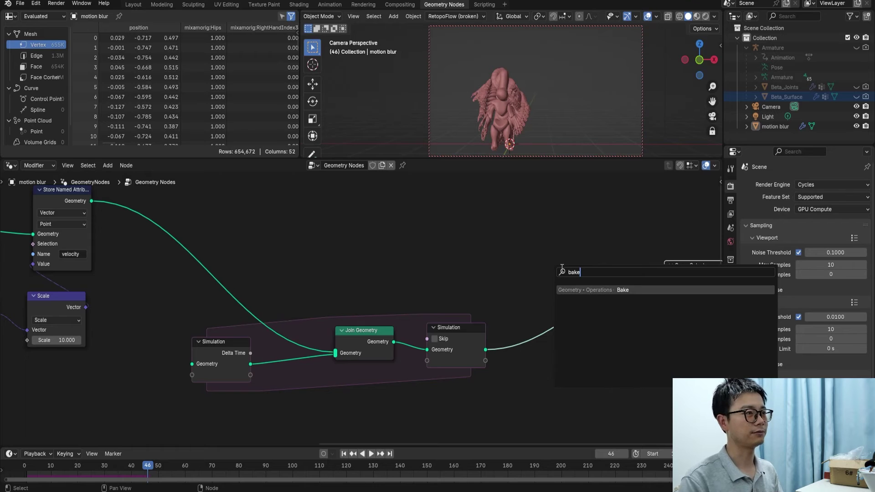
{"action": "key", "text": "Return"}
{"action": "left_click", "coordinate": [570, 294]}
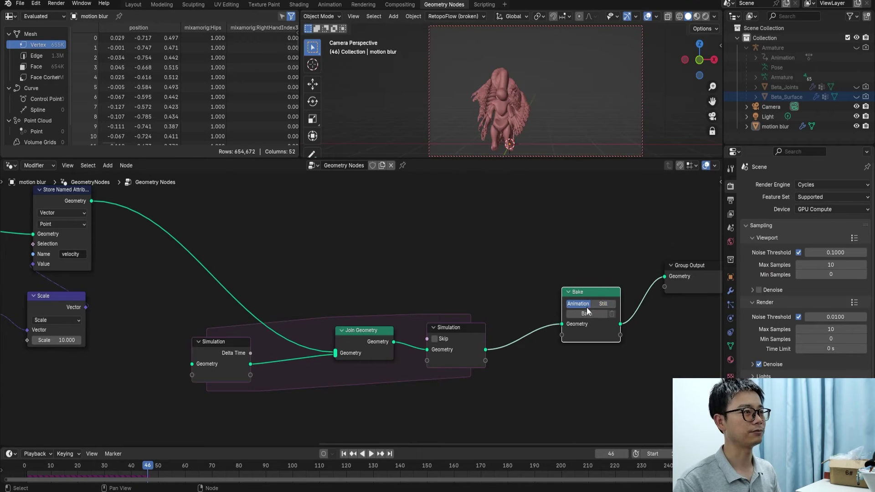
Widen the gap between Join Geometry and the Simulation output node, saving the file along the way.
{"action": "scroll", "coordinate": [465, 319], "scroll_direction": "up", "scroll_amount": 1}
{"action": "middle_click_drag", "start_coordinate": [470, 318], "coordinate": [467, 247]}
{"action": "left_click_drag", "start_coordinate": [464, 259], "coordinate": [519, 254]}
{"action": "key", "text": "ctrl+s"}
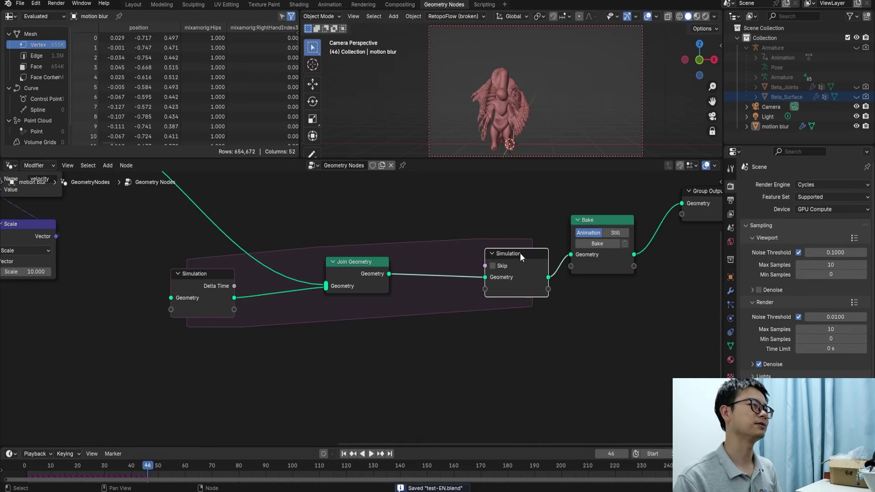
{"action": "left_click_drag", "start_coordinate": [519, 258], "coordinate": [518, 262]}
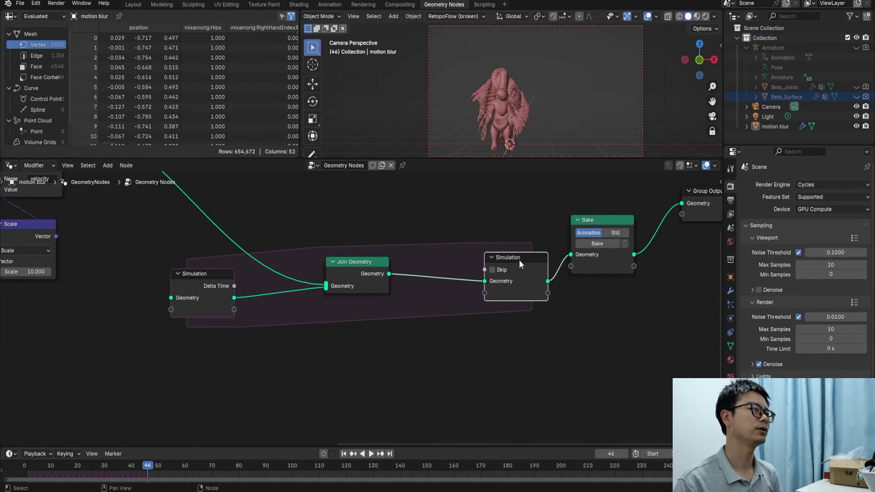
{"action": "left_click_drag", "start_coordinate": [359, 265], "coordinate": [303, 269]}
Insert a Delete Geometry node between Join Geometry and the Simulation output.
{"action": "key", "text": "shift+a"}
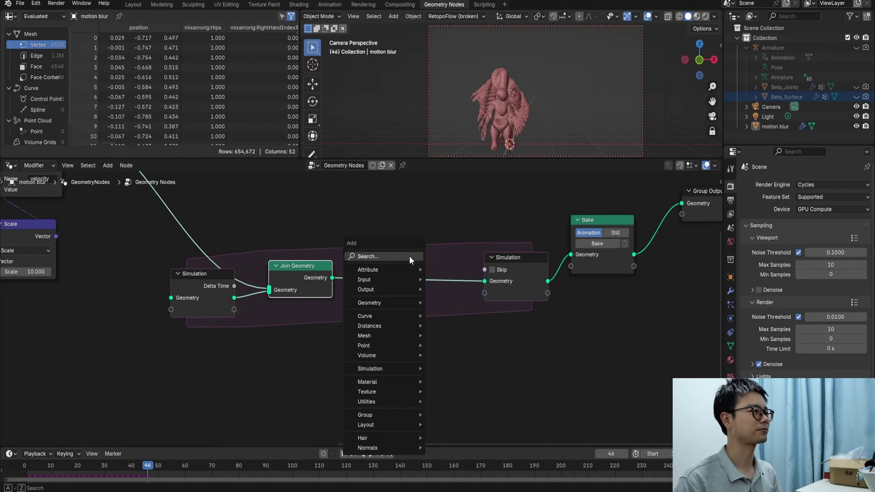
{"action": "left_click", "coordinate": [409, 256]}
{"action": "type", "text": "del"}
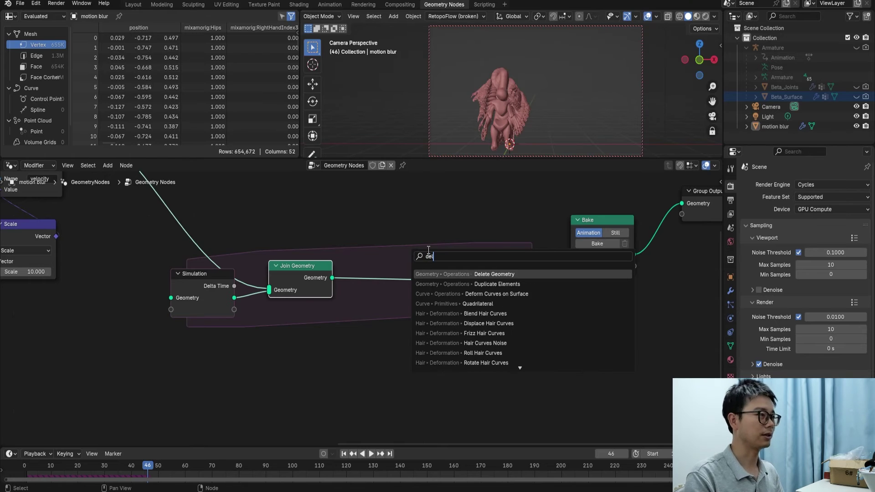
{"action": "key", "text": "Return"}
{"action": "left_click", "coordinate": [387, 254]}
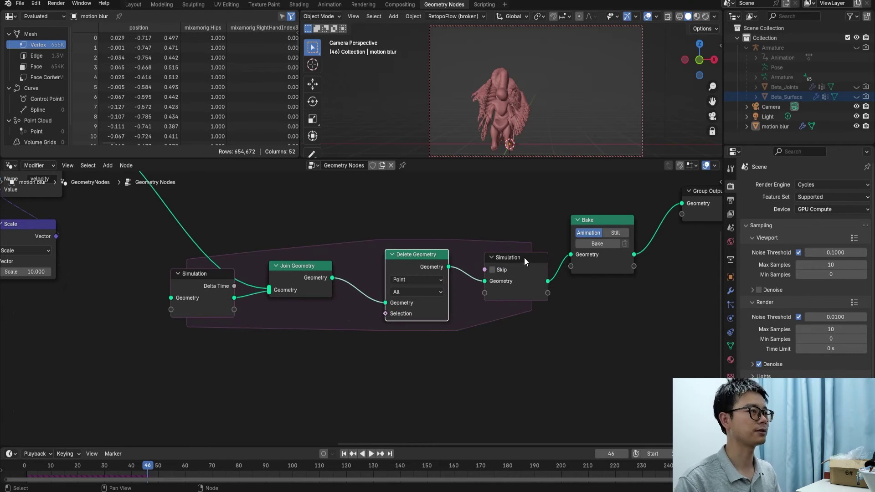
Shift the Simulation output, Bake and Delete Geometry nodes to make room, and insert Store Named Attribute after Join Geometry.
{"action": "left_click_drag", "start_coordinate": [607, 310], "coordinate": [543, 284]}
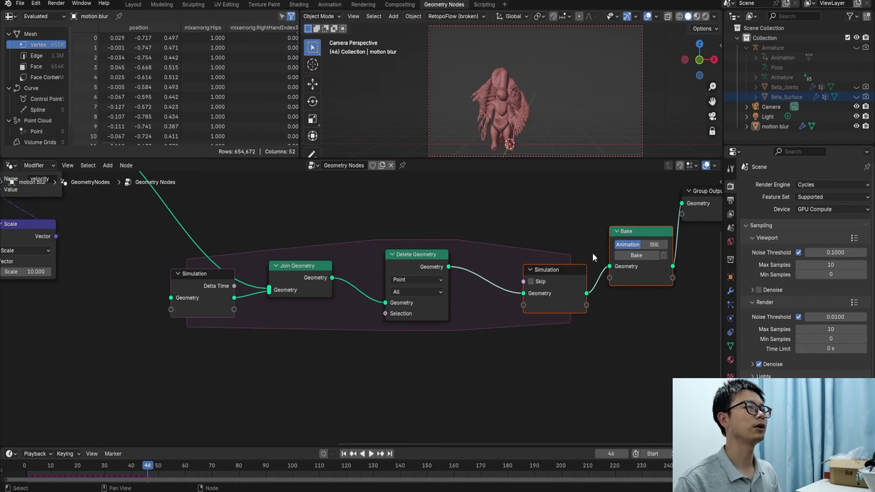
{"action": "left_click_drag", "start_coordinate": [440, 259], "coordinate": [505, 266]}
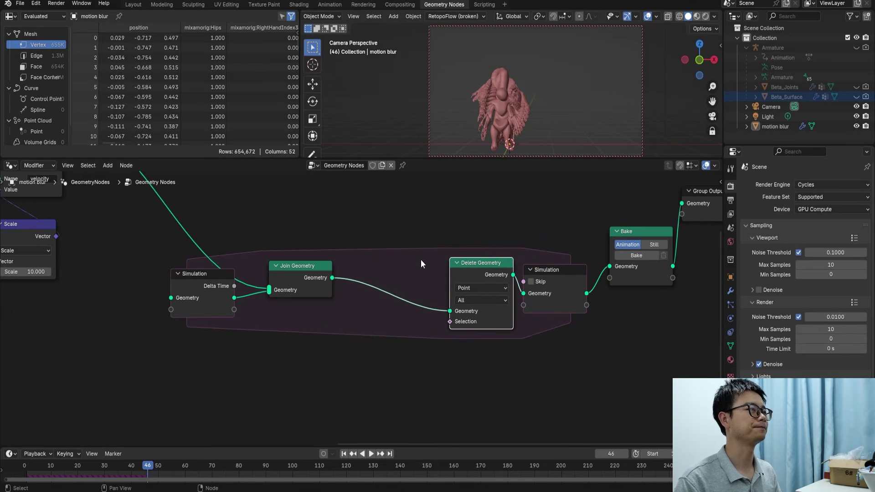
{"action": "key", "text": "shift+a"}
{"action": "left_click", "coordinate": [420, 257]}
{"action": "type", "text": "store"}
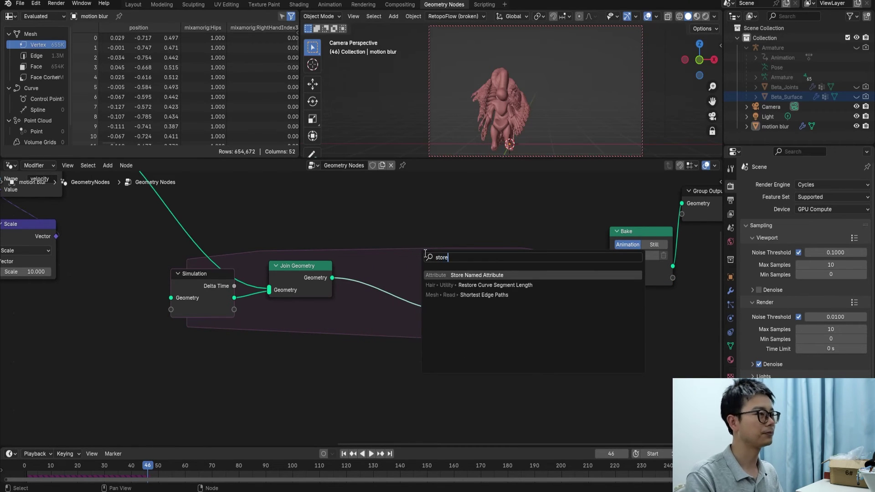
{"action": "key", "text": "Return"}
{"action": "left_click", "coordinate": [373, 254]}
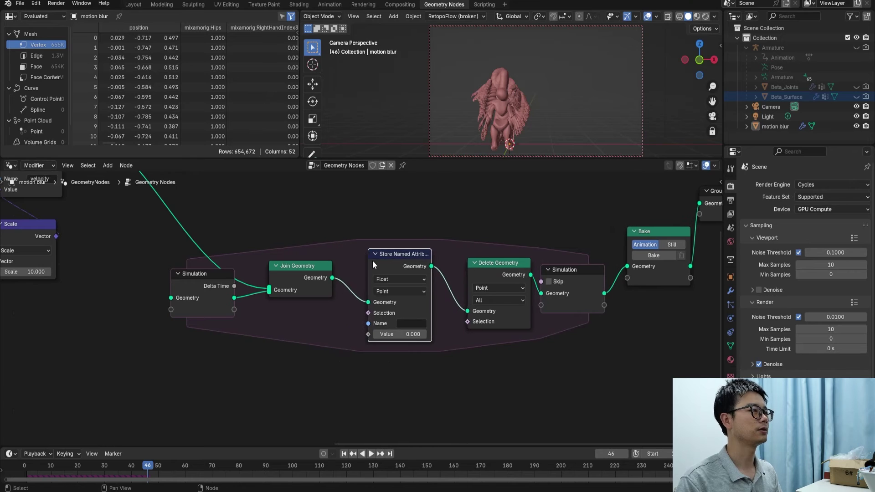
Name the new stored attribute T and set its data type to Integer.
{"action": "middle_click_drag", "start_coordinate": [373, 260], "coordinate": [343, 214]}
{"action": "left_click", "coordinate": [377, 277]}
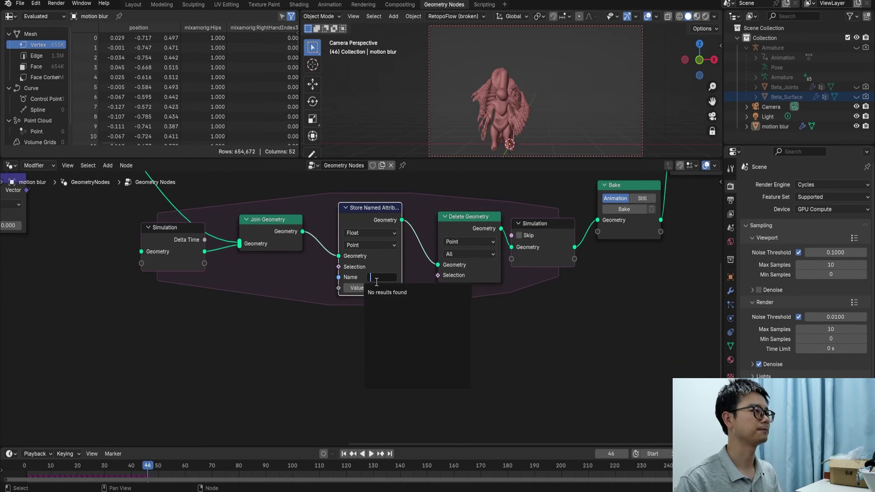
{"action": "type", "text": "T"}
{"action": "key", "text": "Return"}
{"action": "left_click", "coordinate": [373, 236]}
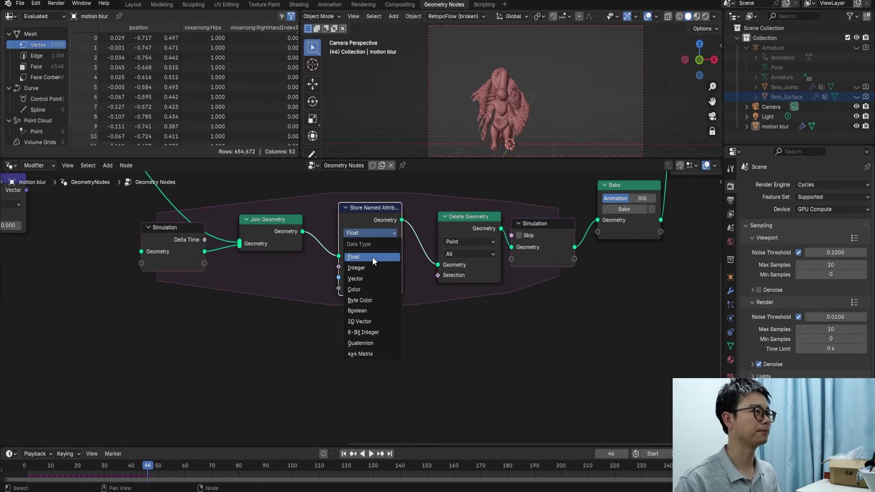
{"action": "left_click", "coordinate": [373, 267]}
Add a Named Attribute node below Store Named Attribute, with data type Integer and name T.
{"action": "key", "text": "shift+a"}
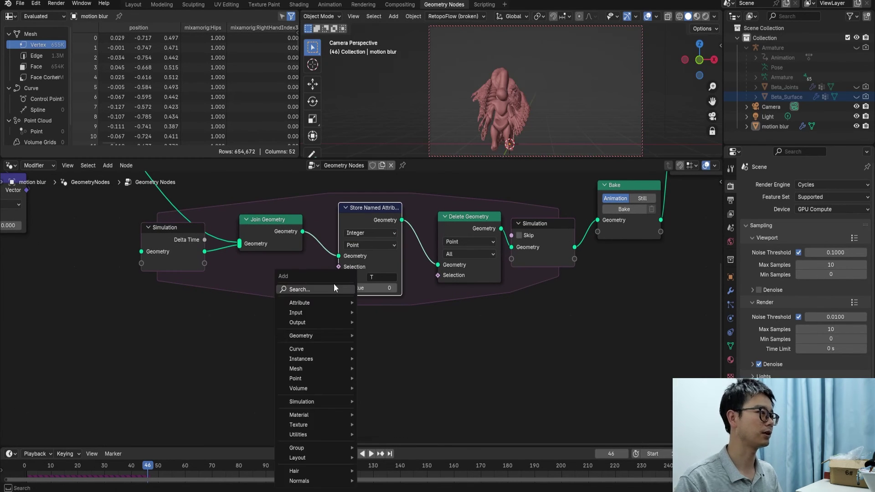
{"action": "left_click", "coordinate": [334, 283]}
{"action": "type", "text": "nam"}
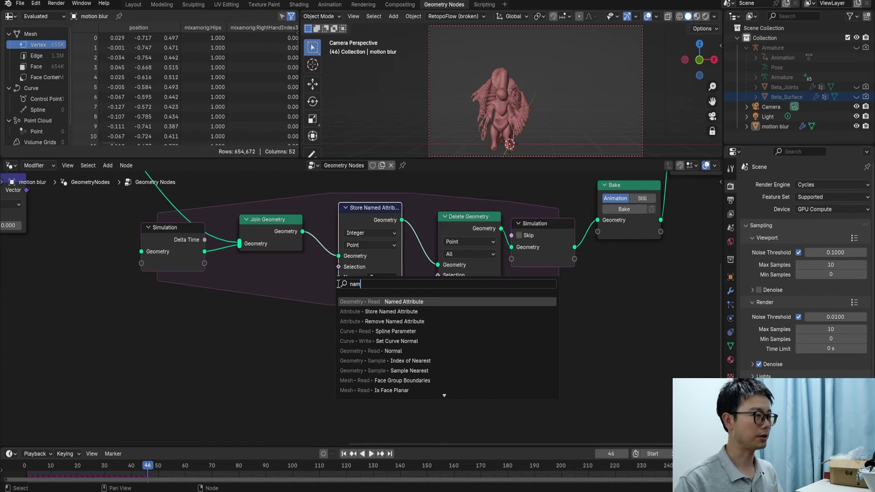
{"action": "key", "text": "Return"}
{"action": "left_click", "coordinate": [358, 395]}
{"action": "left_click", "coordinate": [363, 411]}
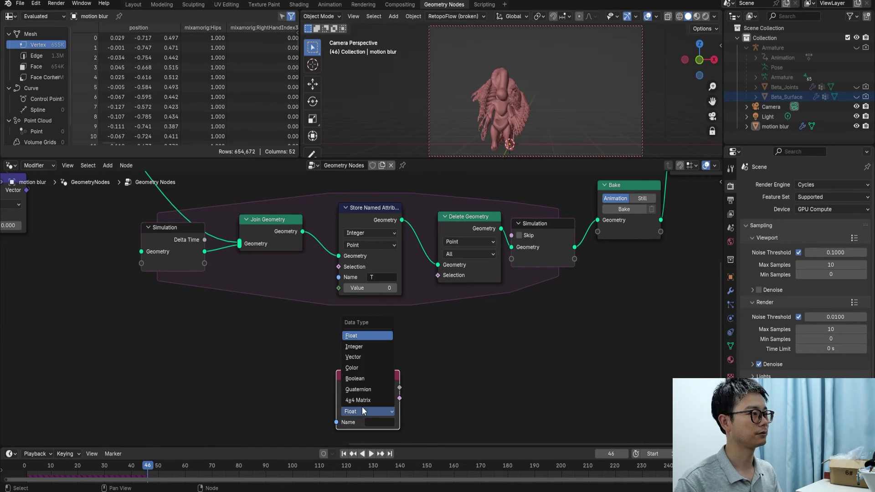
{"action": "left_click", "coordinate": [358, 346]}
{"action": "left_click", "coordinate": [379, 422]}
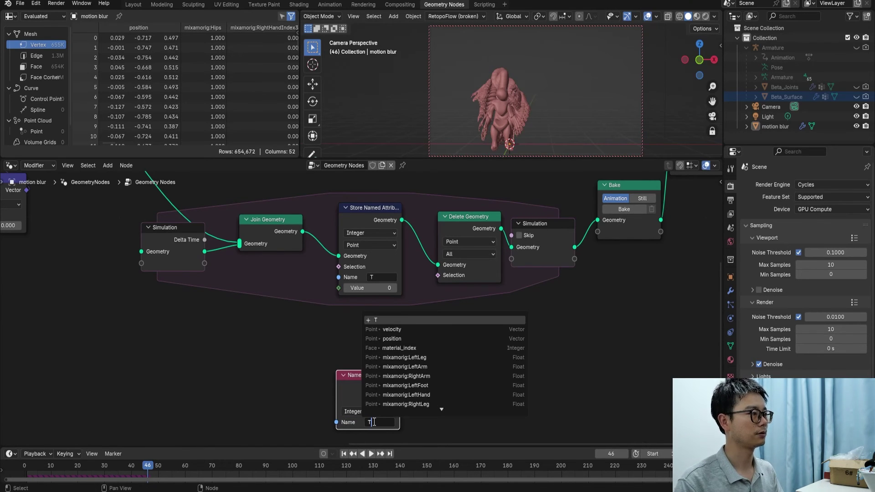
{"action": "left_click", "coordinate": [352, 369]}
{"action": "left_click", "coordinate": [374, 418]}
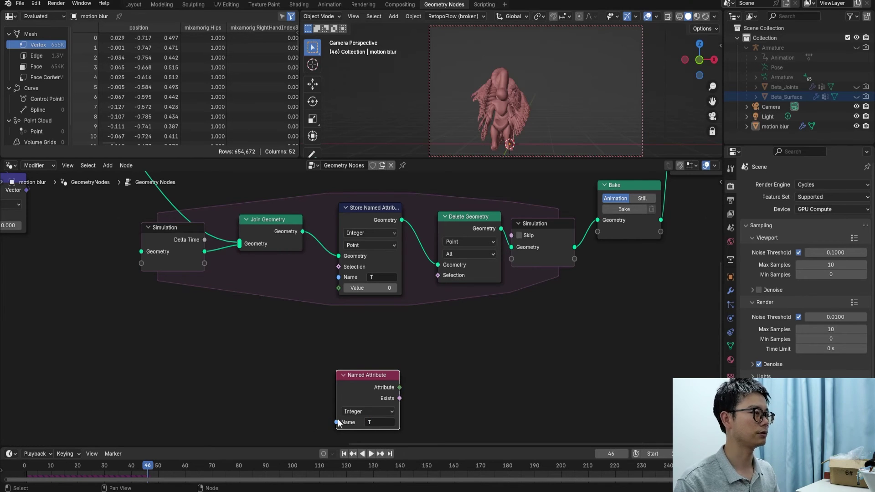
{"action": "left_click_drag", "start_coordinate": [338, 419], "coordinate": [339, 348]}
{"action": "type", "text": "math"}
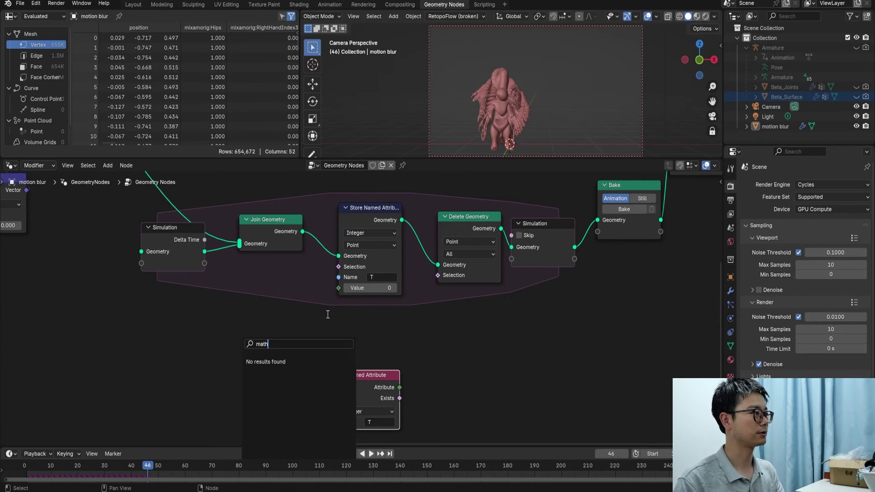
{"action": "key", "text": "Escape"}
Add a Math node set to Add below Store Named Attribute and link its result to the stored T value.
{"action": "key", "text": "shift+a"}
{"action": "mouse_move", "coordinate": [317, 301]}
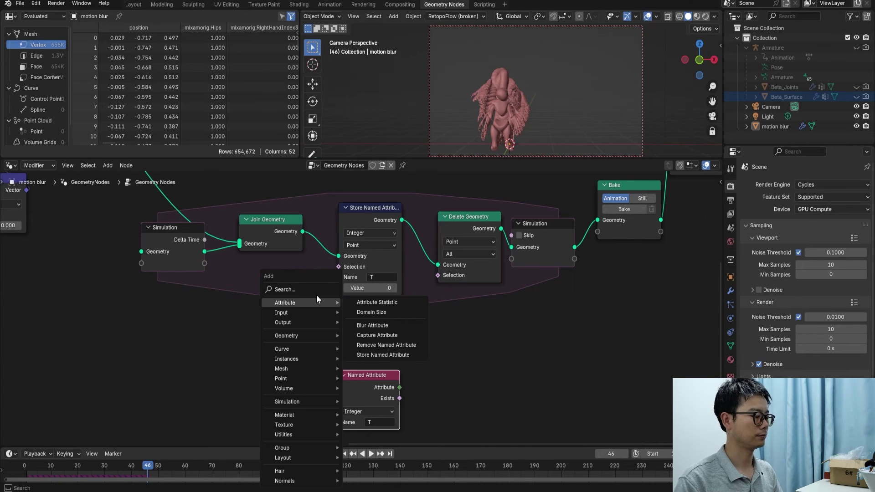
{"action": "type", "text": "ma"}
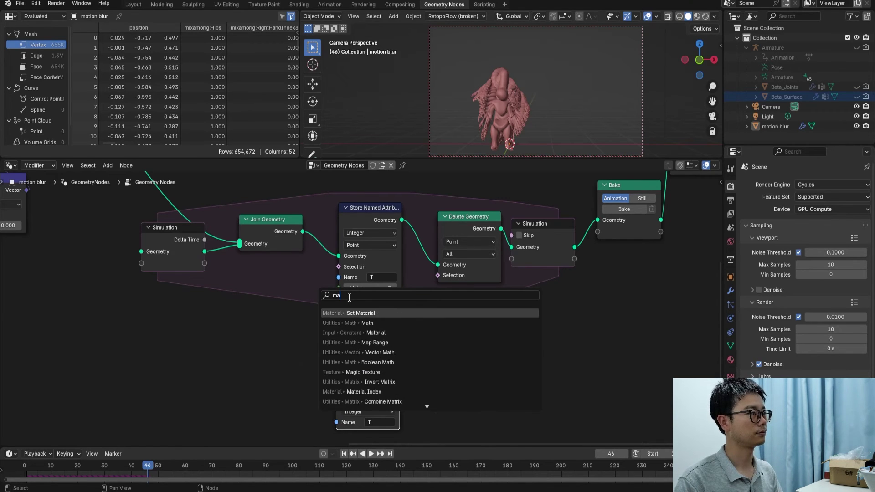
{"action": "type", "text": "t"}
{"action": "key", "text": "Return"}
{"action": "left_click", "coordinate": [337, 303]}
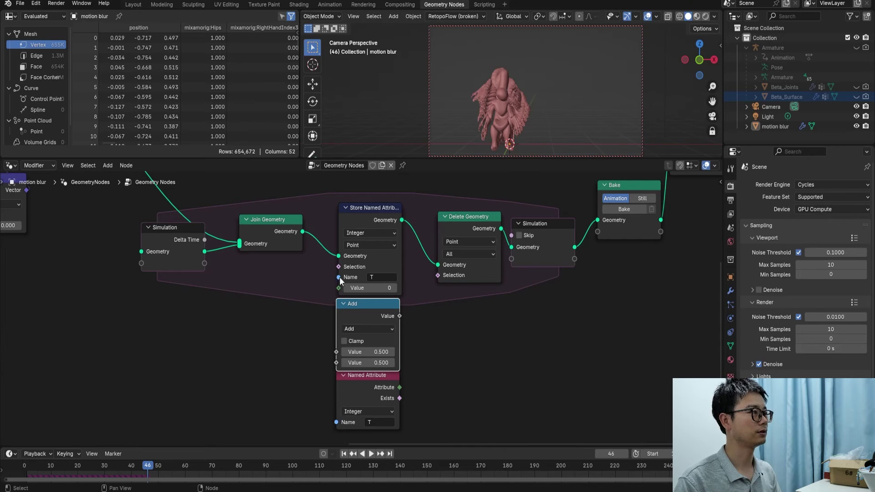
{"action": "left_click_drag", "start_coordinate": [341, 288], "coordinate": [397, 321]}
Link the Named Attribute T output to the Add node's first value and set its second value to 1.
{"action": "left_click", "coordinate": [337, 423]}
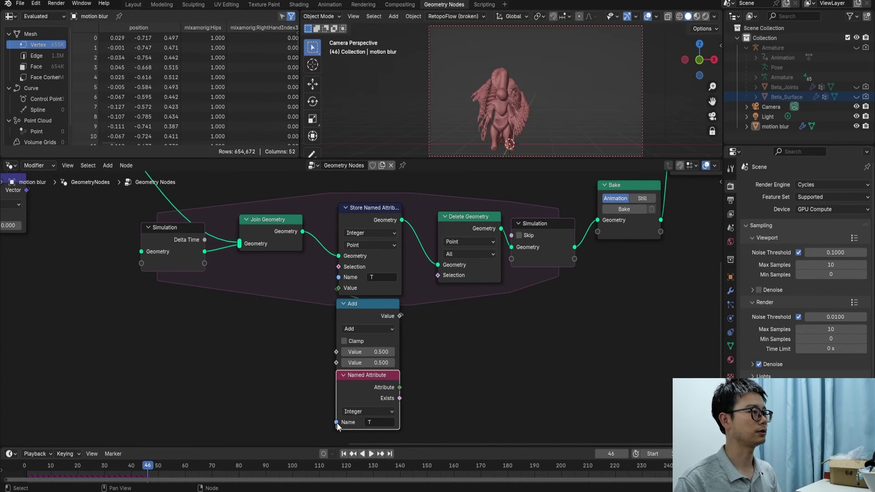
{"action": "left_click_drag", "start_coordinate": [400, 388], "coordinate": [336, 352]}
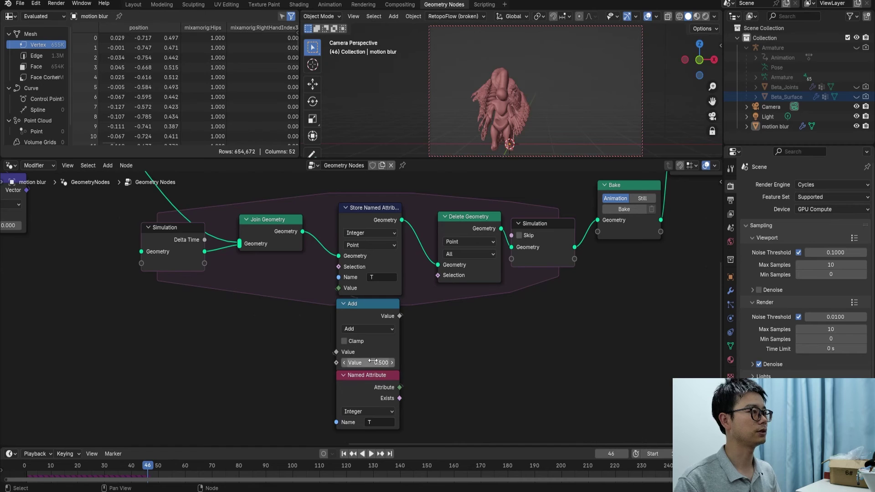
{"action": "left_click_drag", "start_coordinate": [365, 382], "coordinate": [365, 395]}
{"action": "left_click", "coordinate": [364, 395]}
{"action": "left_click", "coordinate": [393, 362]}
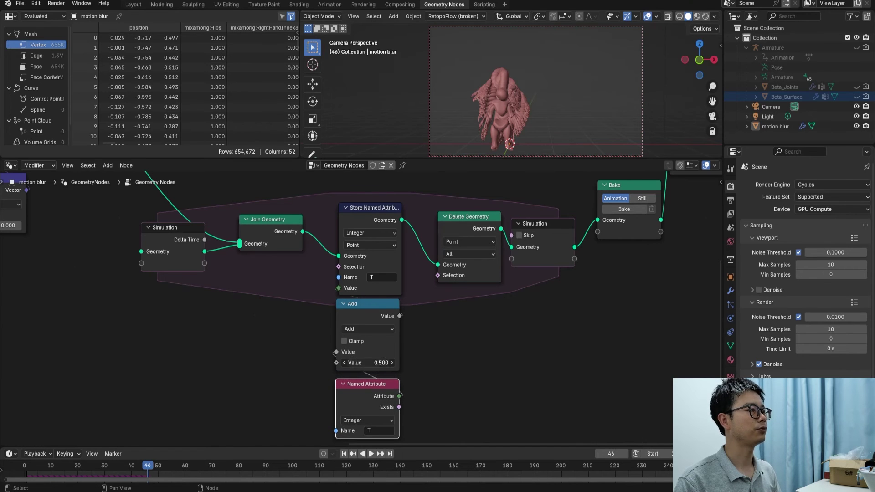
{"action": "type", "text": "1"}
{"action": "key", "text": "Return"}
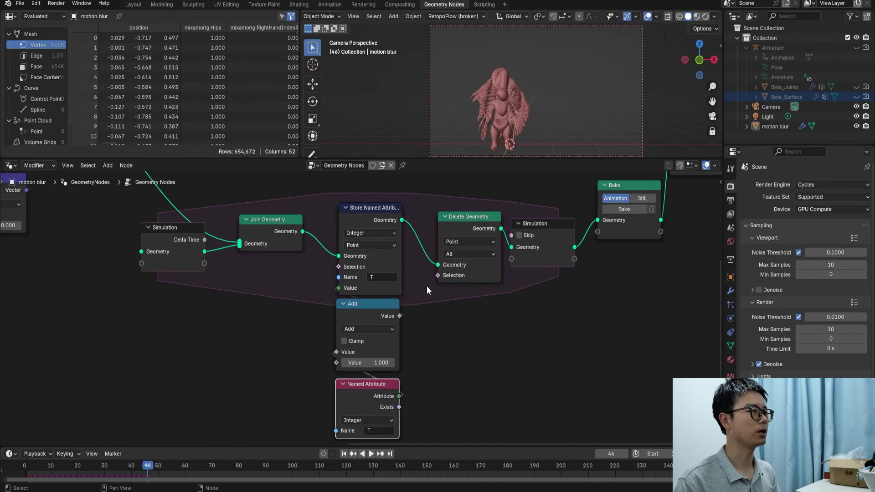
Examine how Named Attribute T, the Add node and Store Named Attribute form a per-frame counter inside the simulation zone.
{"action": "middle_click_drag", "start_coordinate": [427, 286], "coordinate": [400, 277]}
{"action": "left_click_drag", "start_coordinate": [357, 283], "coordinate": [346, 295]}
{"action": "left_click", "coordinate": [345, 201]}
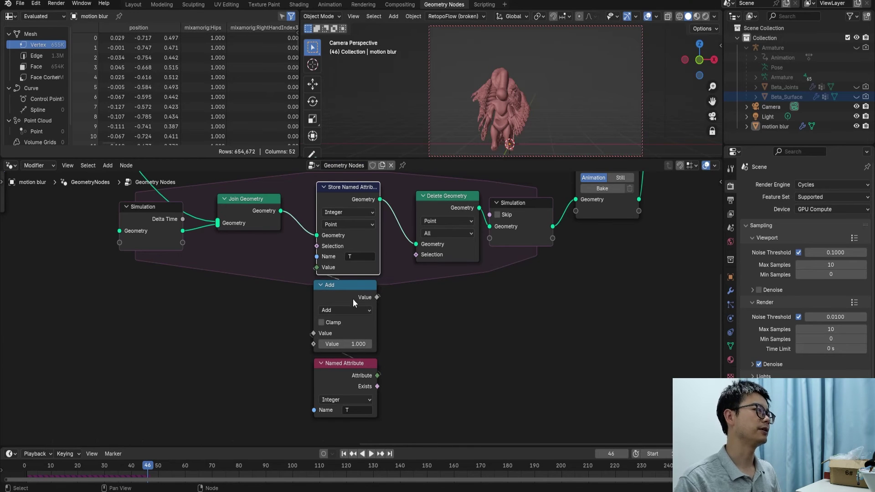
{"action": "middle_click_drag", "start_coordinate": [353, 299], "coordinate": [347, 306]}
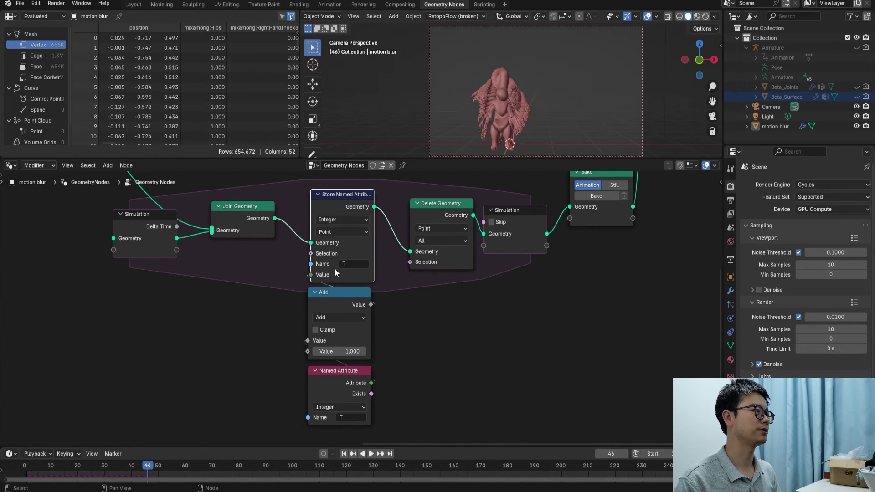
{"action": "left_click", "coordinate": [335, 389]}
{"action": "scroll", "coordinate": [334, 387], "scroll_direction": "up", "scroll_amount": 1}
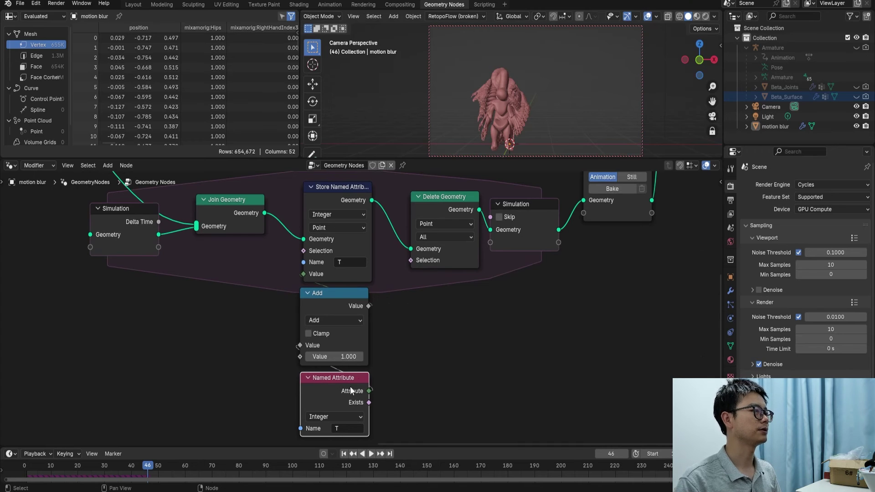
{"action": "mouse_move", "coordinate": [348, 388]}
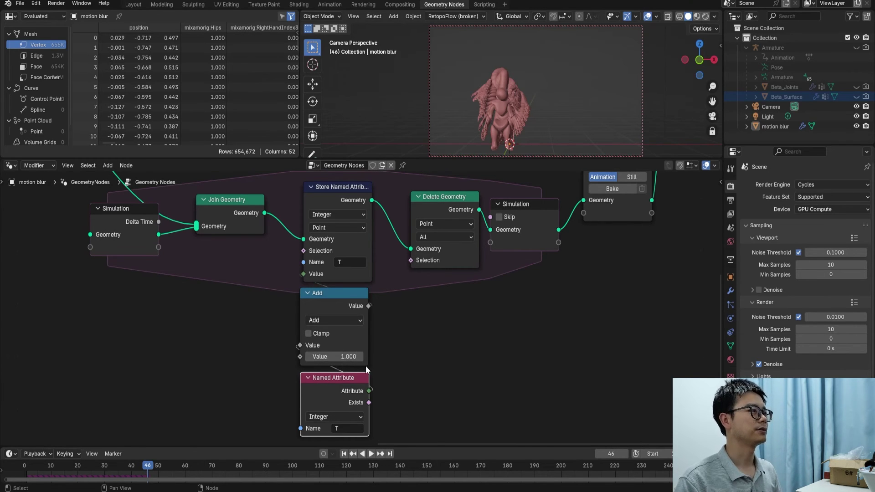
{"action": "left_click", "coordinate": [331, 299]}
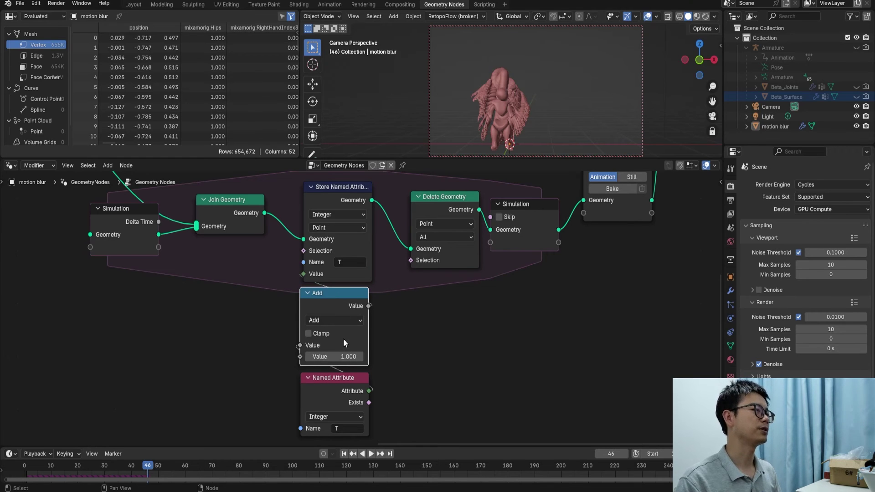
{"action": "left_click", "coordinate": [347, 241]}
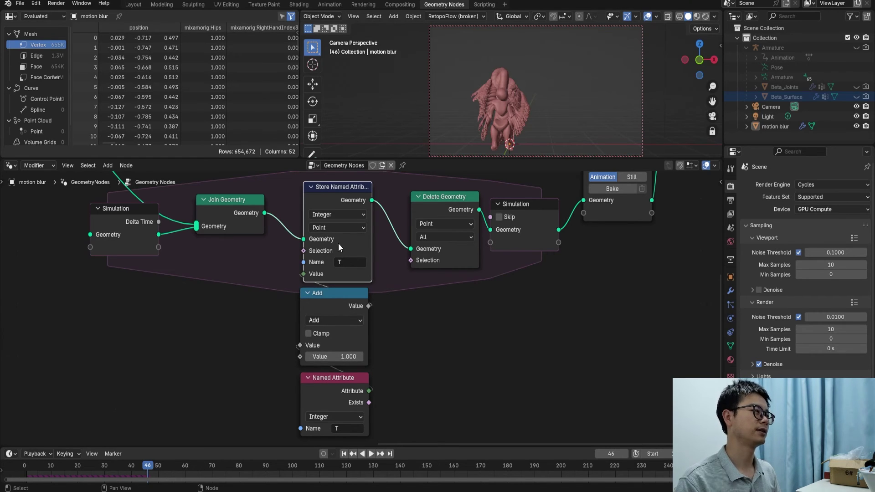
{"action": "middle_click_drag", "start_coordinate": [455, 236], "coordinate": [464, 260]}
{"action": "scroll", "coordinate": [467, 273], "scroll_direction": "down", "scroll_amount": 1}
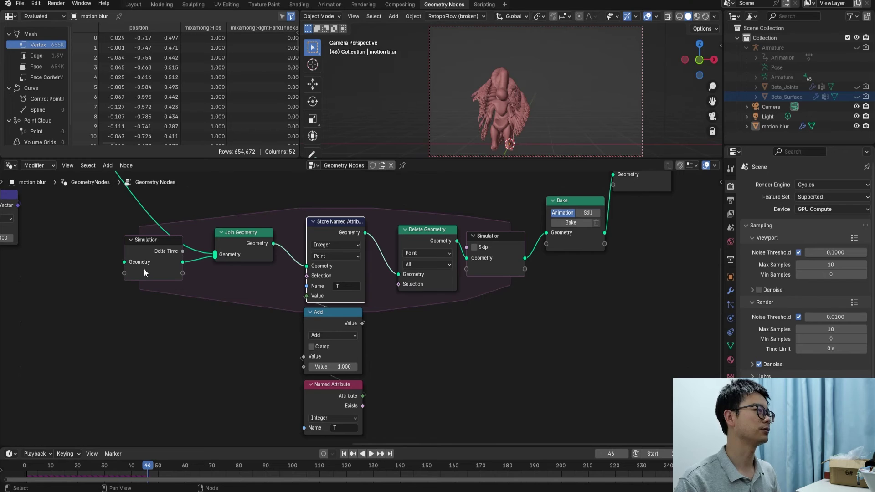
{"action": "middle_click_drag", "start_coordinate": [144, 272], "coordinate": [139, 264]}
{"action": "left_click_drag", "start_coordinate": [152, 242], "coordinate": [141, 250]}
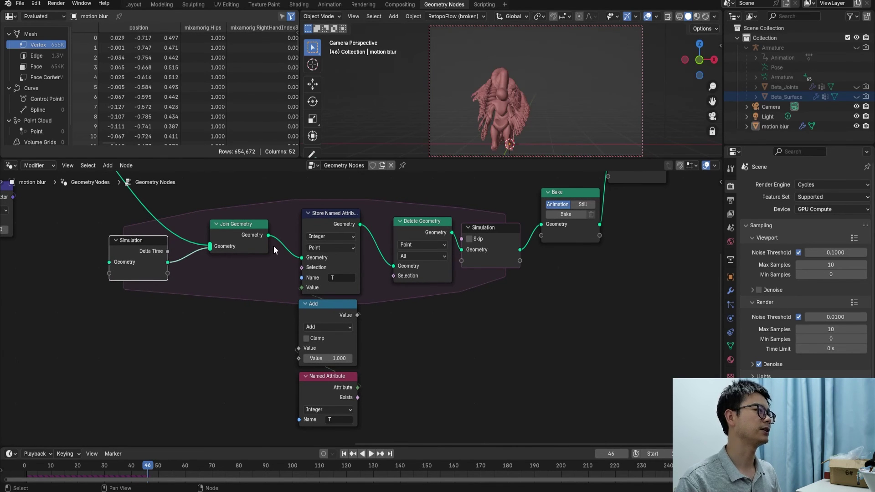
{"action": "left_click", "coordinate": [308, 388]}
{"action": "scroll", "coordinate": [322, 411], "scroll_direction": "up", "scroll_amount": 1}
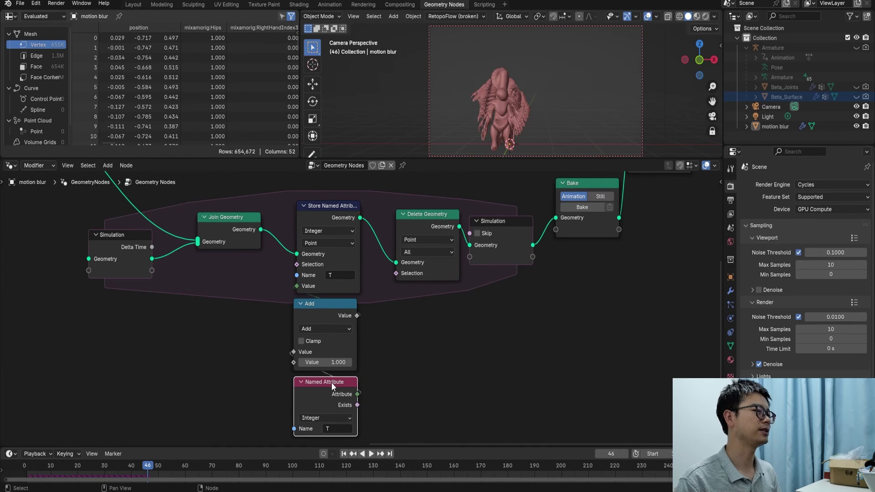
{"action": "middle_click_drag", "start_coordinate": [332, 384], "coordinate": [331, 383]}
{"action": "left_click", "coordinate": [330, 319]}
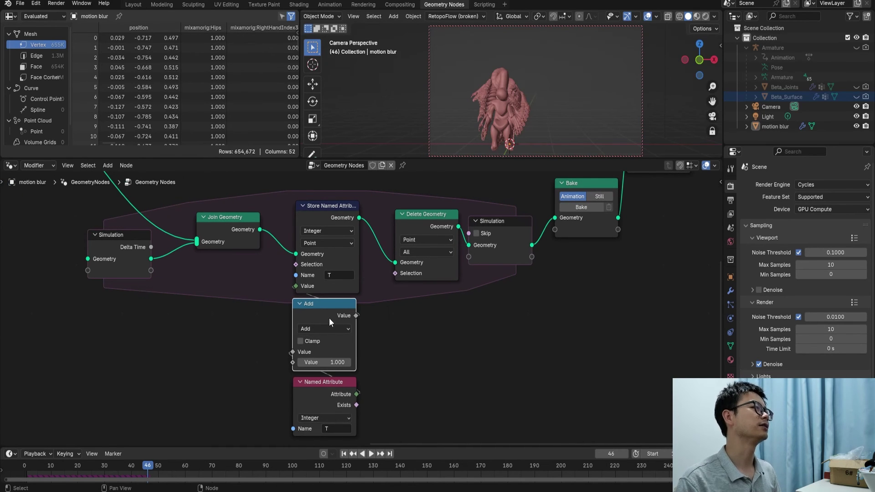
{"action": "left_click", "coordinate": [337, 216]}
{"action": "scroll", "coordinate": [322, 295], "scroll_direction": "down", "scroll_amount": 1}
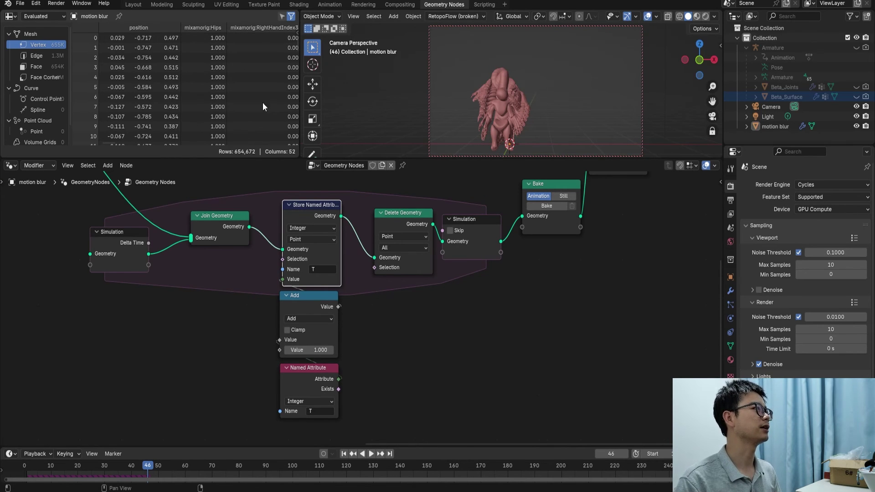
Widen the spreadsheet to inspect the attribute columns, and shrink it again to give the 3D viewport more width.
{"action": "left_click_drag", "start_coordinate": [300, 96], "coordinate": [701, 110]}
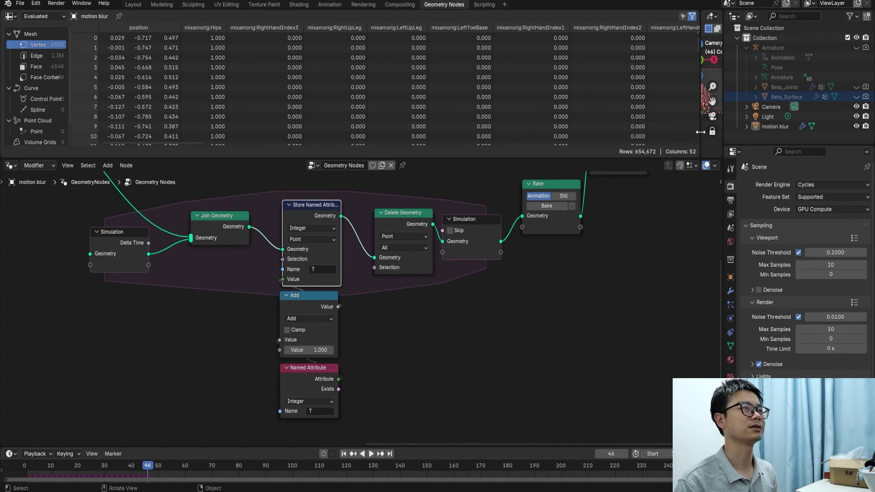
{"action": "left_click_drag", "start_coordinate": [702, 134], "coordinate": [186, 131]}
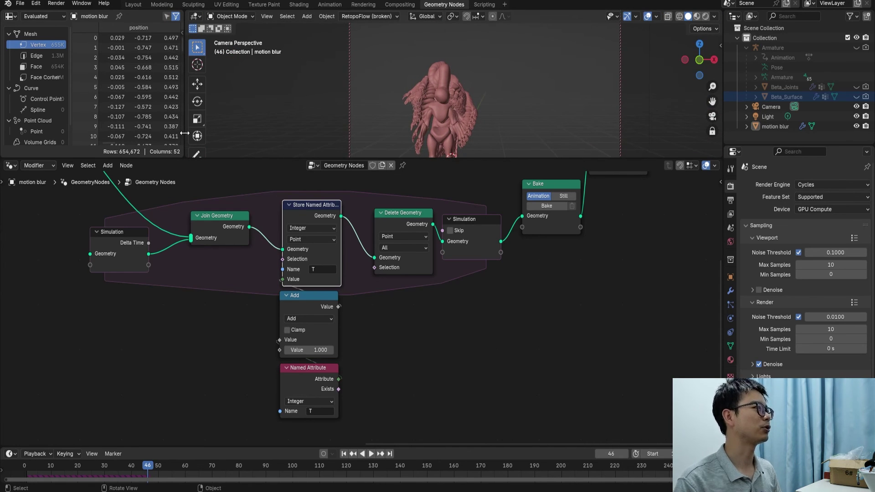
Move the Bake, Group Output and Simulation output nodes farther right to make room beside Delete Geometry.
{"action": "scroll", "coordinate": [358, 314], "scroll_direction": "down", "scroll_amount": 1}
{"action": "middle_click_drag", "start_coordinate": [478, 235], "coordinate": [440, 266]}
{"action": "left_click_drag", "start_coordinate": [580, 274], "coordinate": [580, 230]}
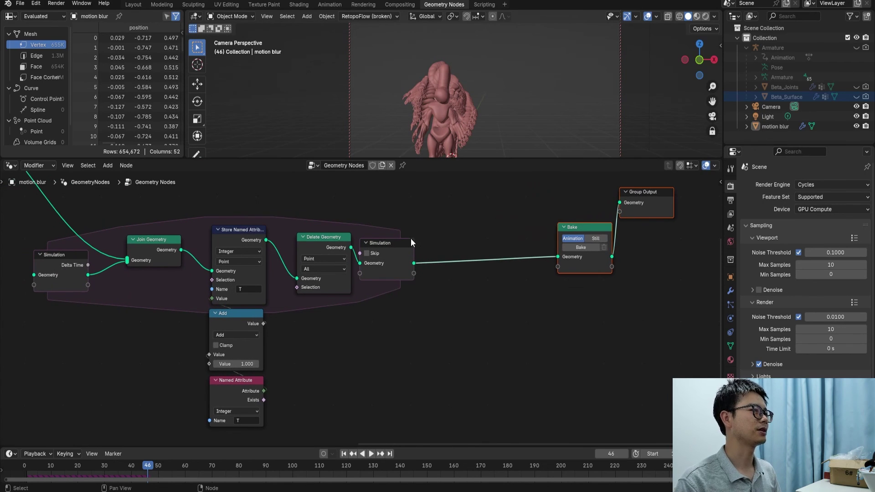
{"action": "left_click_drag", "start_coordinate": [399, 243], "coordinate": [431, 245]}
{"action": "scroll", "coordinate": [349, 288], "scroll_direction": "up", "scroll_amount": 3}
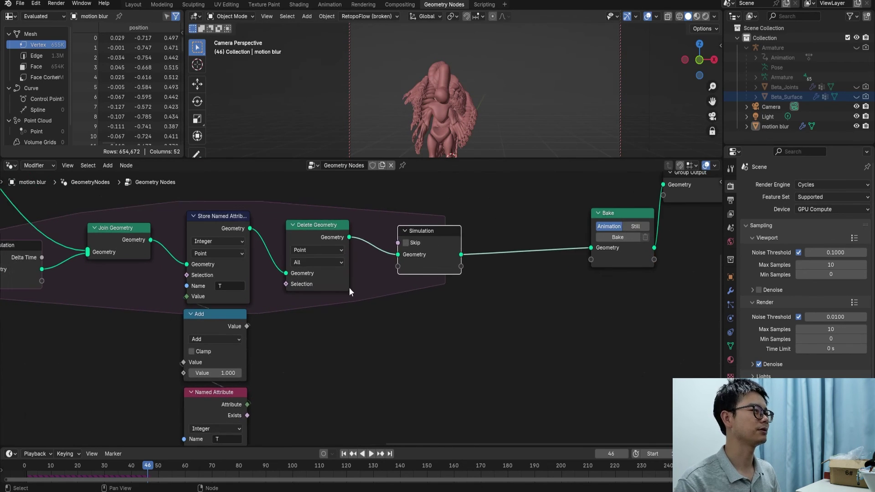
Add a Compare node with Integer input type and Greater Than operation, and link Named Attribute T to its A input.
{"action": "key", "text": "shift+a"}
{"action": "type", "text": "comp"}
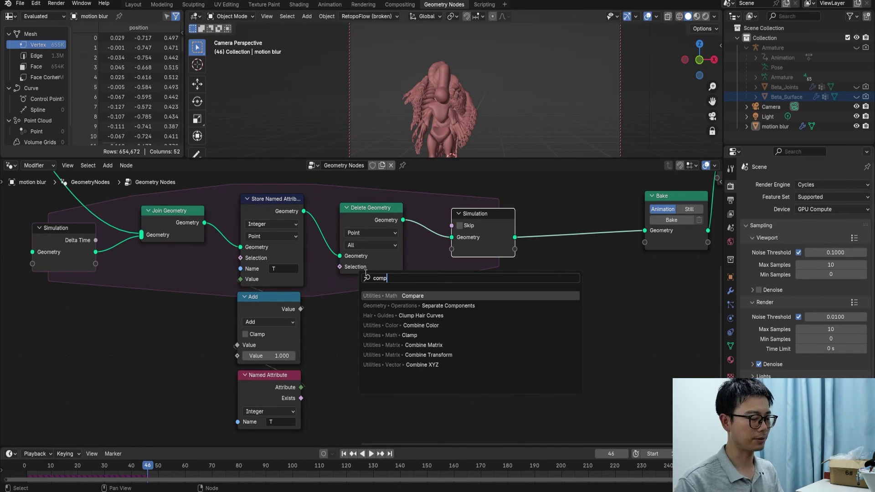
{"action": "key", "text": "Return"}
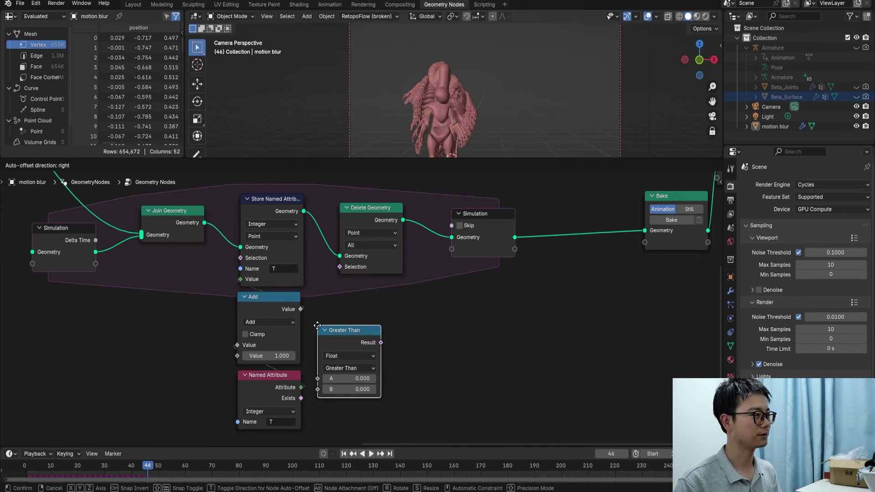
{"action": "left_click", "coordinate": [317, 383]}
{"action": "left_click_drag", "start_coordinate": [300, 387], "coordinate": [318, 379]}
{"action": "left_click", "coordinate": [349, 389]}
{"action": "left_click", "coordinate": [363, 356]}
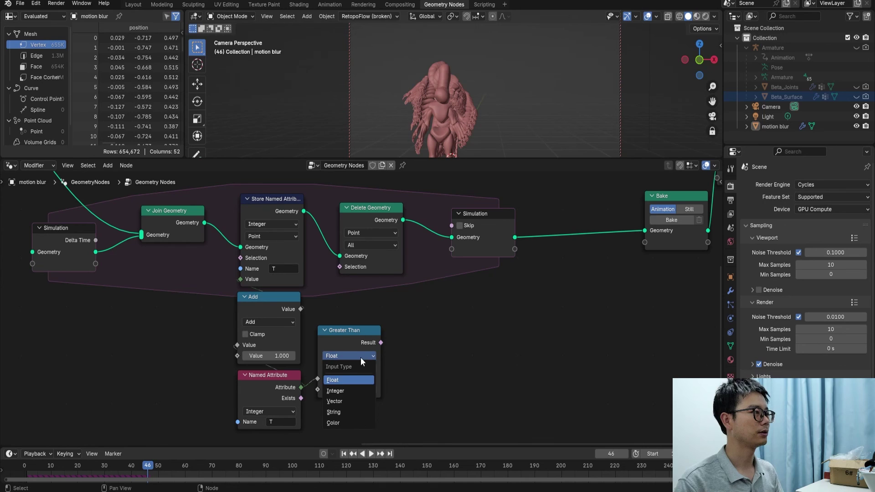
{"action": "left_click", "coordinate": [340, 392]}
{"action": "left_click_drag", "start_coordinate": [301, 382], "coordinate": [317, 373]}
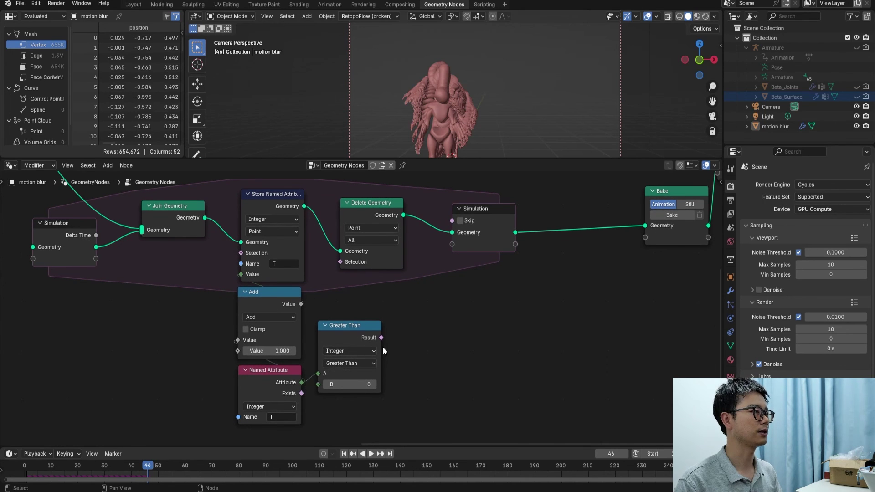
Link the Greater Than result to Delete Geometry's Selection, move the node beneath it, and set B to 5.
{"action": "left_click_drag", "start_coordinate": [381, 338], "coordinate": [369, 261]}
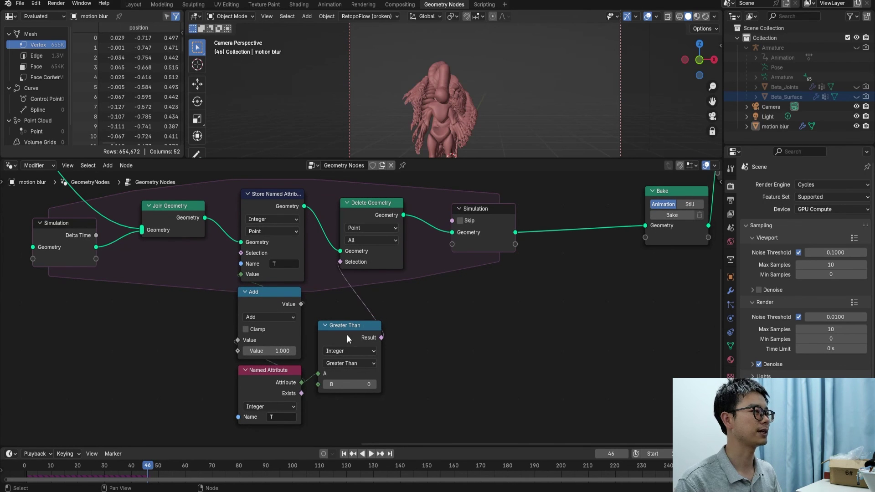
{"action": "left_click_drag", "start_coordinate": [347, 338], "coordinate": [371, 314]}
{"action": "left_click", "coordinate": [375, 359]}
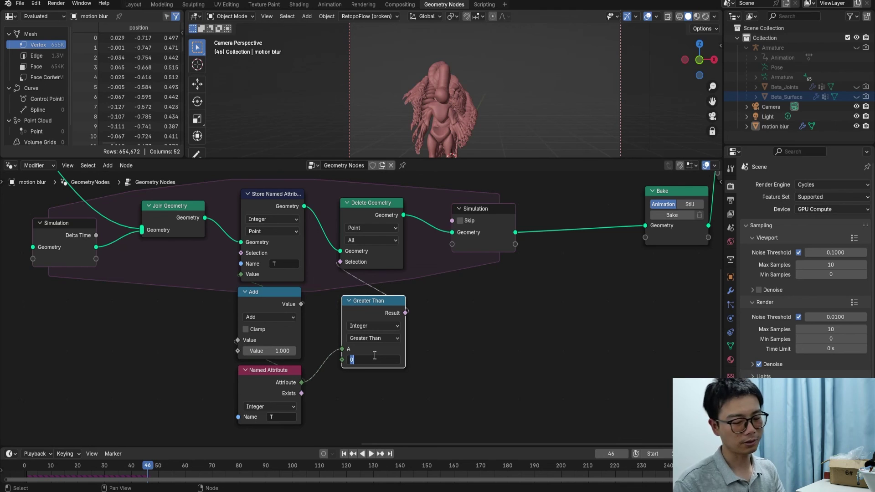
{"action": "type", "text": "5"}
{"action": "key", "text": "Return"}
Save the file and play the animation from frame 0 to check the simulated trail.
{"action": "middle_click_drag", "start_coordinate": [469, 116], "coordinate": [444, 127]}
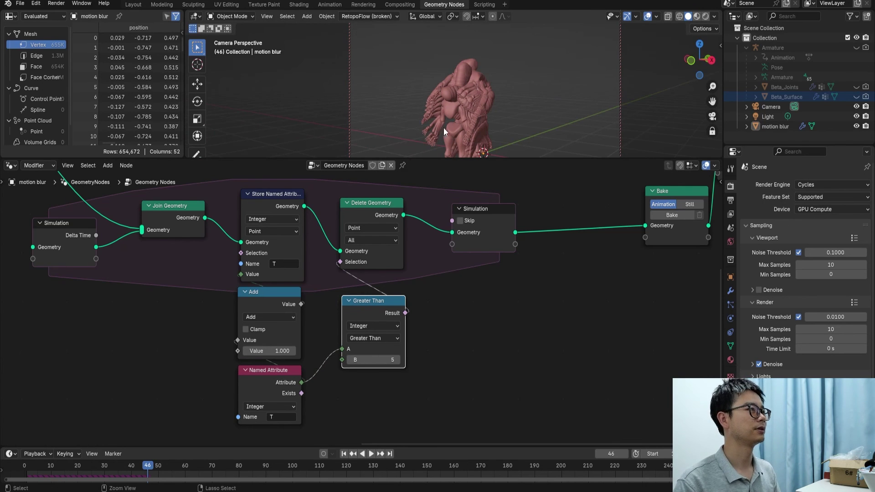
{"action": "key", "text": "ctrl+s"}
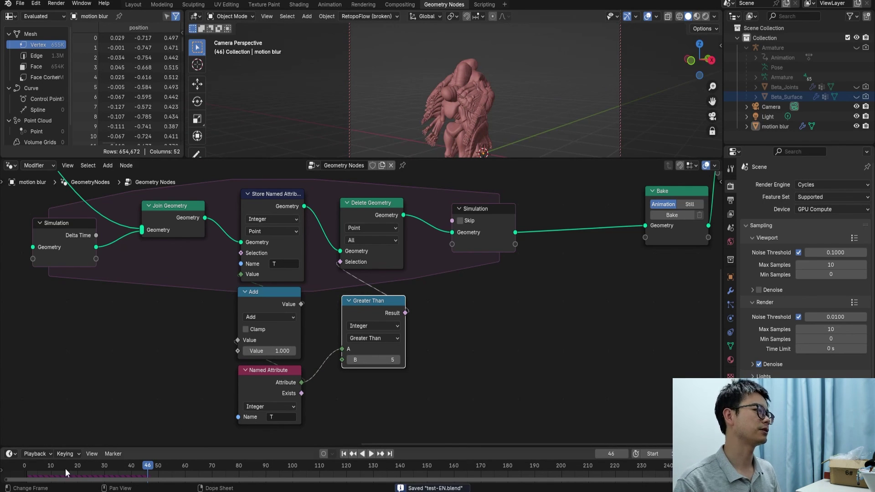
{"action": "left_click_drag", "start_coordinate": [50, 466], "coordinate": [4, 470]}
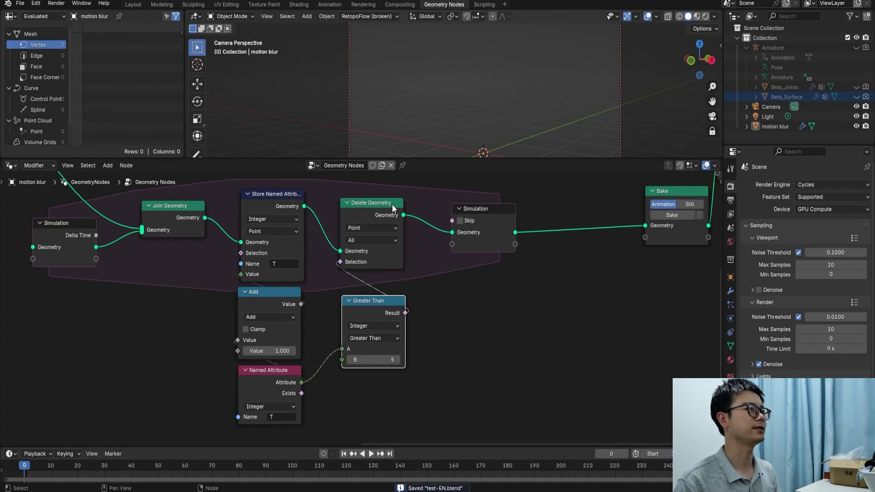
{"action": "key", "text": "space"}
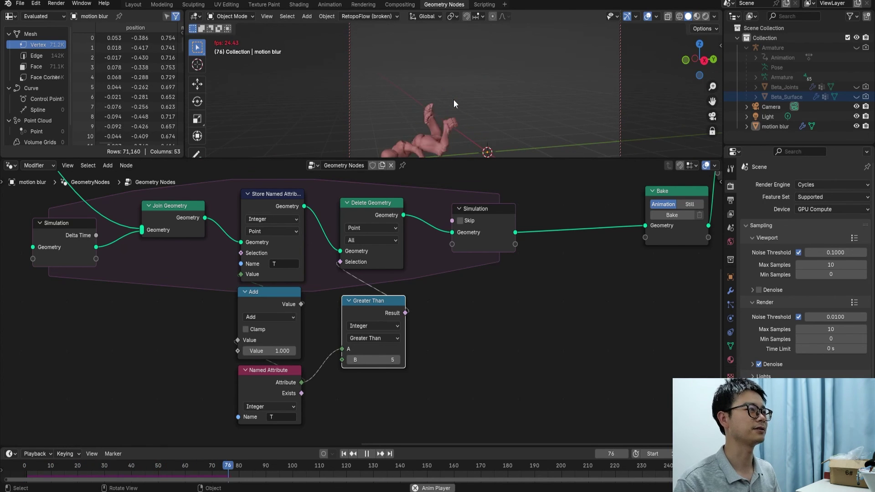
{"action": "key", "text": "space"}
Move the Bake node closer to the Simulation output and resume playing the animation.
{"action": "scroll", "coordinate": [424, 247], "scroll_direction": "down", "scroll_amount": 1}
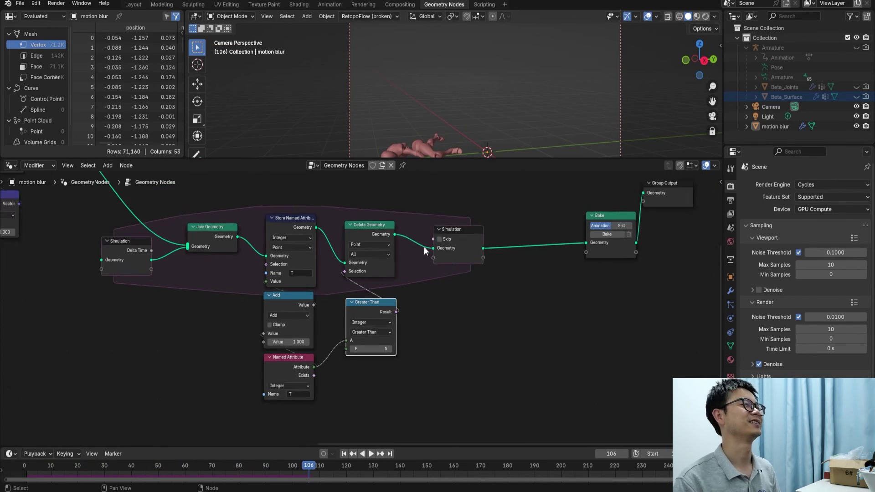
{"action": "scroll", "coordinate": [424, 247], "scroll_direction": "down", "scroll_amount": 2}
{"action": "left_click_drag", "start_coordinate": [558, 263], "coordinate": [526, 264]}
{"action": "key", "text": "space"}
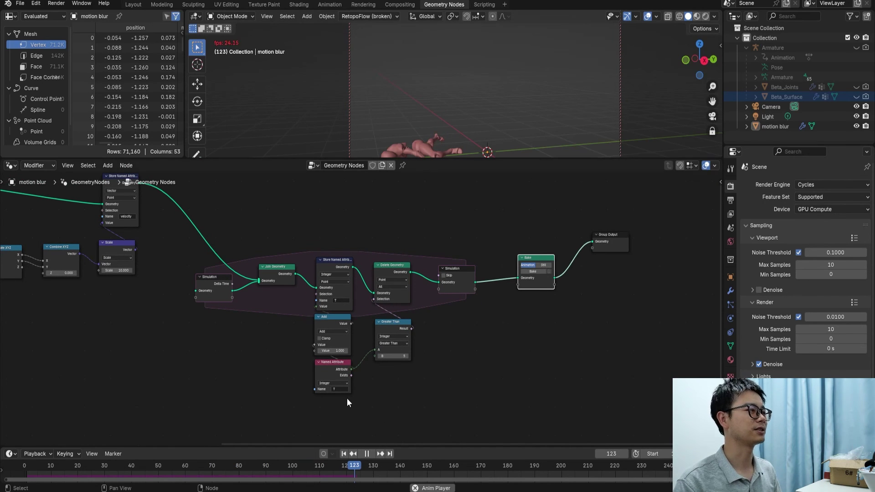
Stop the playback, go to frame 13 and render it as a still image from the camera.
{"action": "key", "text": "space"}
{"action": "left_click_drag", "start_coordinate": [40, 465], "coordinate": [59, 466]}
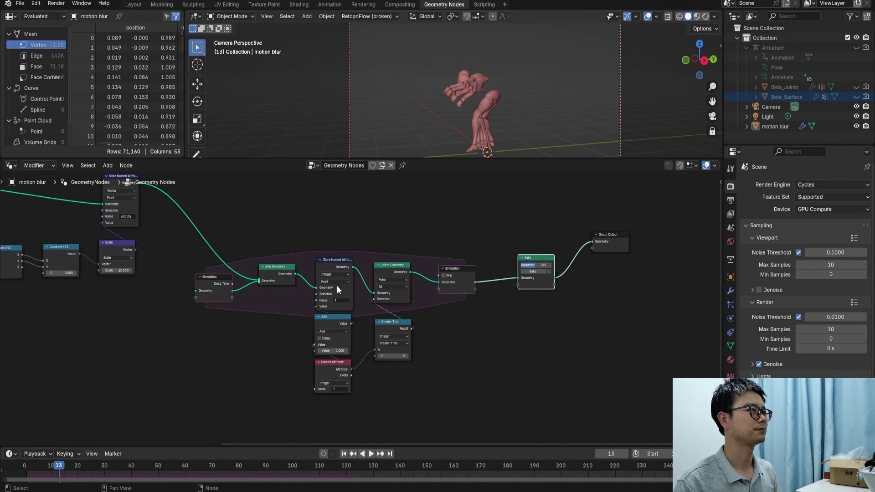
{"action": "middle_click_drag", "start_coordinate": [472, 69], "coordinate": [462, 98]}
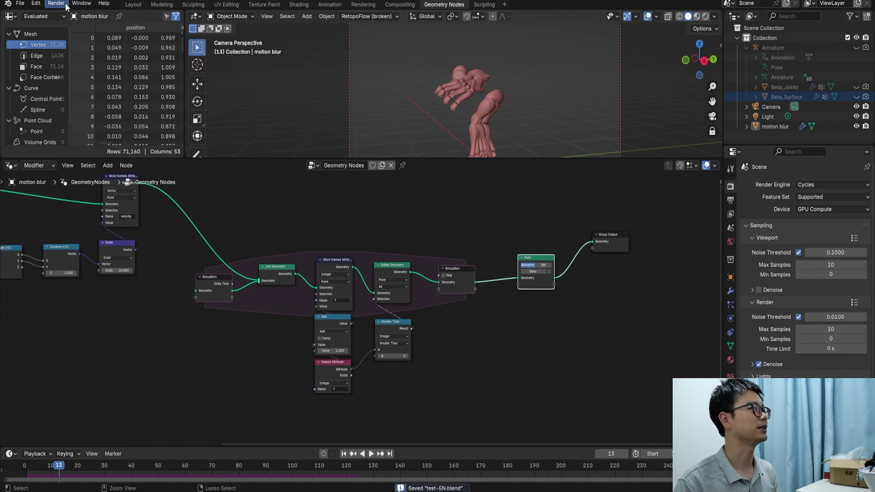
{"action": "left_click", "coordinate": [56, 3]}
{"action": "left_click", "coordinate": [70, 13]}
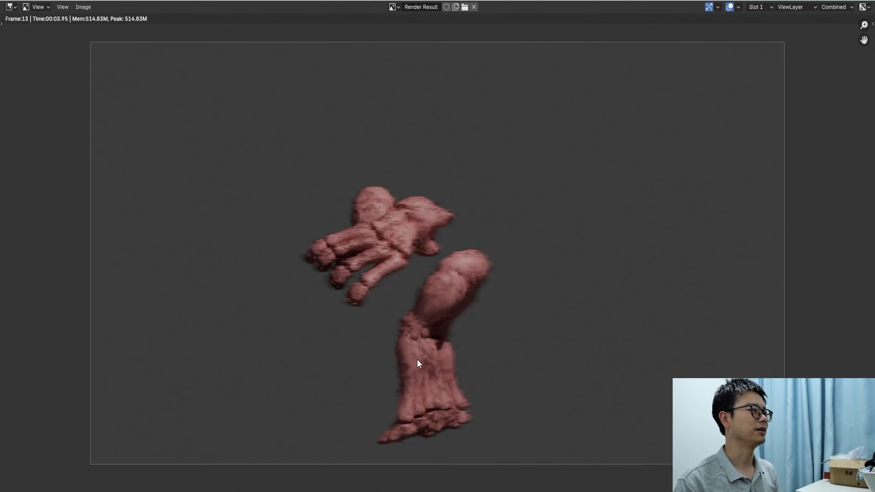
Inspect the motion blur in the rendered image, close the render and save the file.
{"action": "scroll", "coordinate": [417, 359], "scroll_direction": "up", "scroll_amount": 1}
{"action": "scroll", "coordinate": [442, 317], "scroll_direction": "down", "scroll_amount": 1}
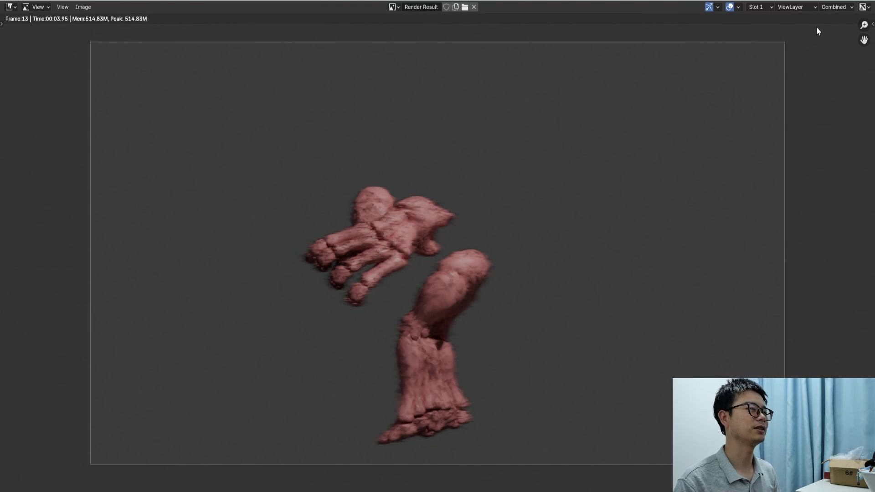
{"action": "left_click", "coordinate": [865, 1]}
{"action": "mouse_move", "coordinate": [494, 103]}
{"action": "middle_mouse_down"}
{"action": "mouse_move", "coordinate": [587, 88]}
{"action": "mouse_move", "coordinate": [554, 97]}
{"action": "mouse_move", "coordinate": [514, 149]}
{"action": "mouse_move", "coordinate": [478, 109]}
{"action": "mouse_move", "coordinate": [503, 78]}
{"action": "mouse_move", "coordinate": [592, 81]}
{"action": "mouse_move", "coordinate": [614, 121]}
{"action": "mouse_move", "coordinate": [411, 118]}
{"action": "mouse_move", "coordinate": [412, 106]}
{"action": "mouse_move", "coordinate": [488, 106]}
{"action": "mouse_move", "coordinate": [480, 102]}
{"action": "middle_mouse_up"}
{"action": "key", "text": "ctrl+s"}
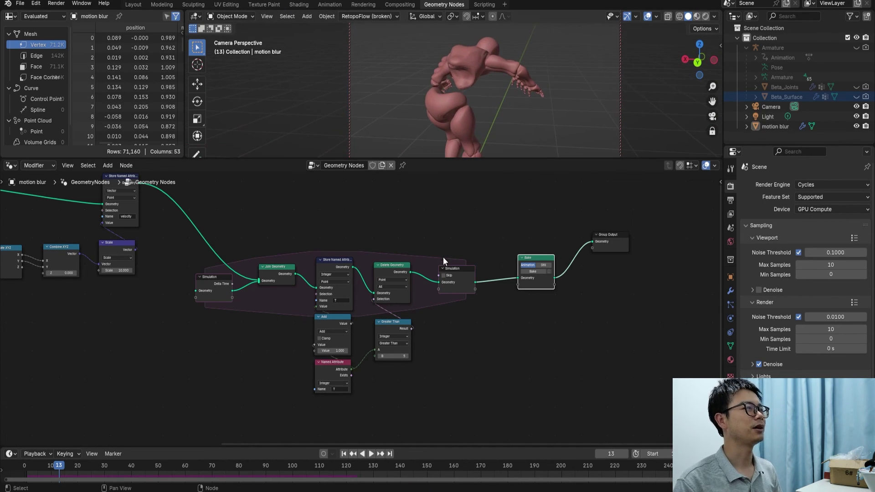
Review the node tree, from the velocity attribute nodes through the simulation zone to the Bake node.
{"action": "scroll", "coordinate": [447, 267], "scroll_direction": "down", "scroll_amount": 2}
{"action": "middle_click_drag", "start_coordinate": [377, 264], "coordinate": [416, 256]}
{"action": "left_click_drag", "start_coordinate": [310, 223], "coordinate": [559, 356]}
{"action": "scroll", "coordinate": [347, 326], "scroll_direction": "left", "scroll_amount": 5}
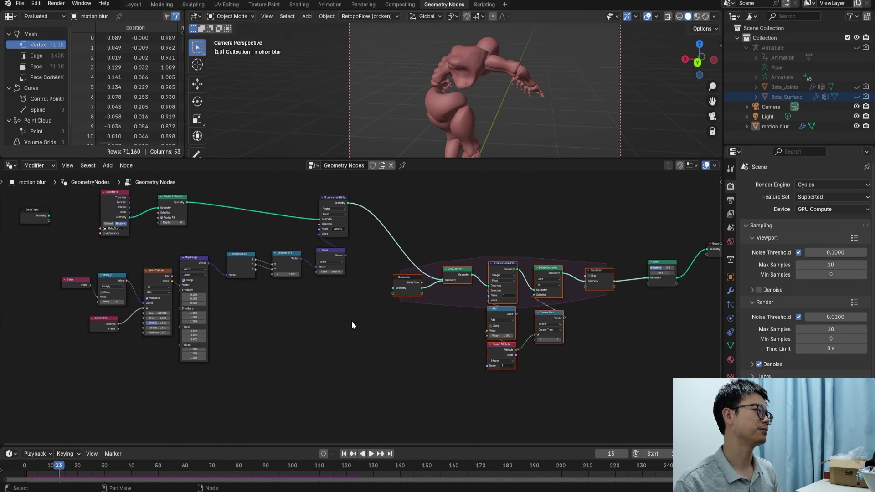
{"action": "left_click_drag", "start_coordinate": [352, 329], "coordinate": [74, 208]}
{"action": "middle_click_drag", "start_coordinate": [370, 257], "coordinate": [282, 264]}
{"action": "scroll", "coordinate": [362, 254], "scroll_direction": "up", "scroll_amount": 3}
{"action": "left_click_drag", "start_coordinate": [272, 238], "coordinate": [247, 231]}
{"action": "middle_click_drag", "start_coordinate": [296, 264], "coordinate": [241, 255]}
{"action": "scroll", "coordinate": [457, 285], "scroll_direction": "up", "scroll_amount": 1}
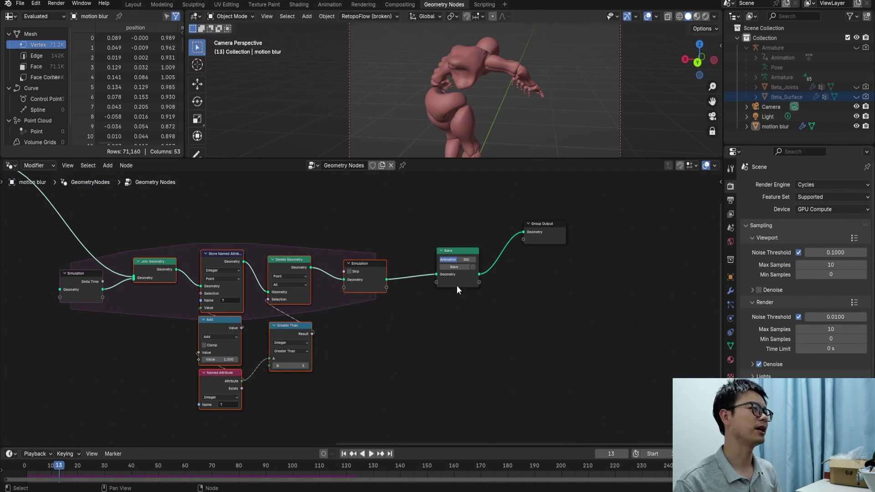
{"action": "scroll", "coordinate": [457, 285], "scroll_direction": "up", "scroll_amount": 1}
Move Group Output slightly farther away and place the Bake node closer to the Simulation output, leaving space between them.
{"action": "left_click", "coordinate": [466, 281]}
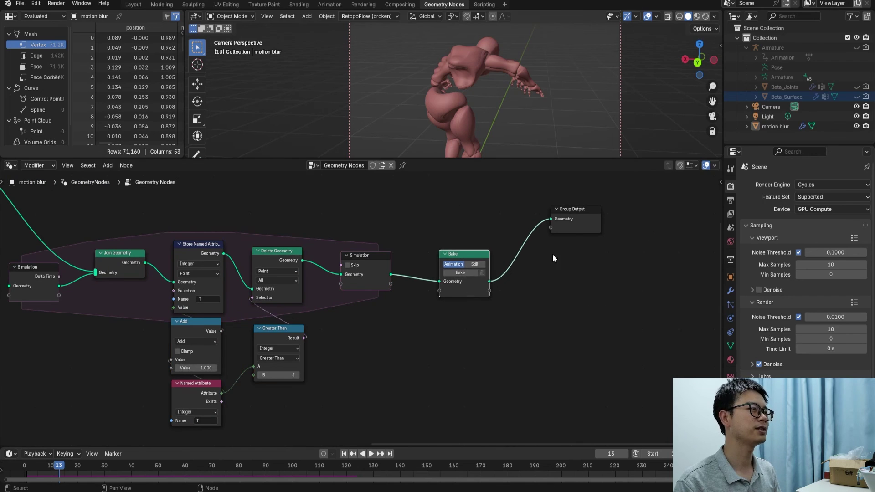
{"action": "left_click_drag", "start_coordinate": [576, 218], "coordinate": [595, 236]}
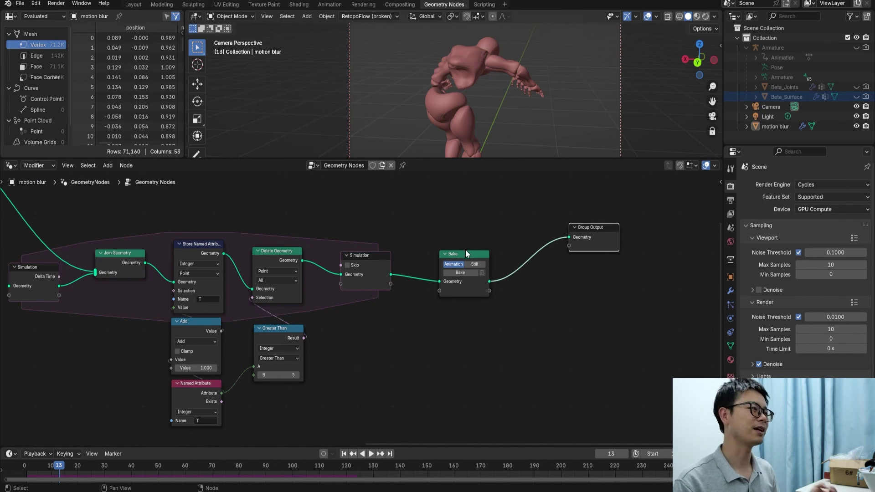
{"action": "left_click_drag", "start_coordinate": [466, 254], "coordinate": [458, 251]}
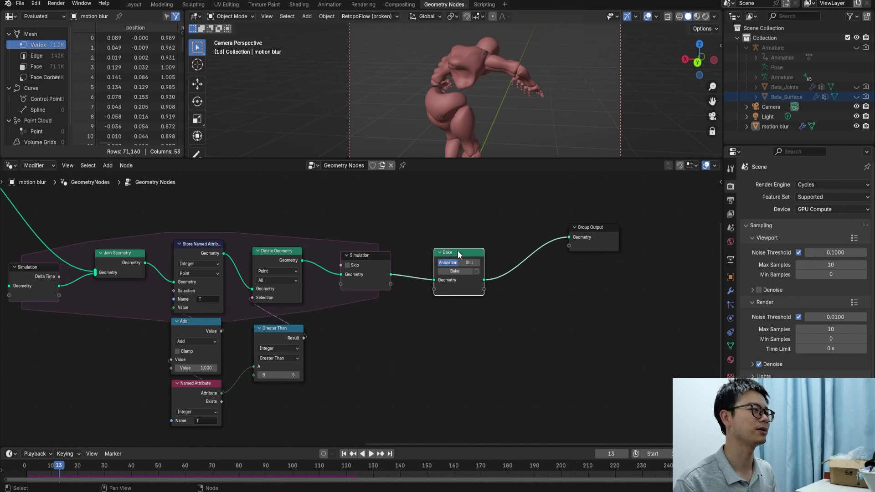
{"action": "left_click_drag", "start_coordinate": [458, 251], "coordinate": [435, 248]}
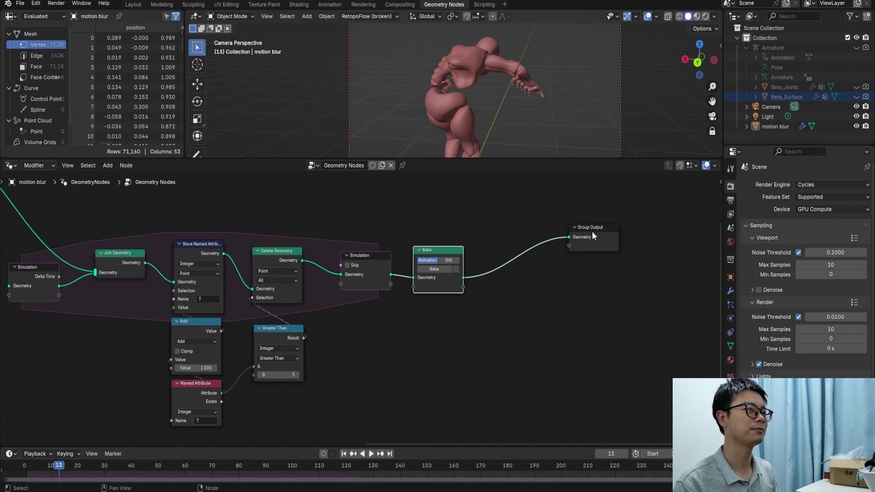